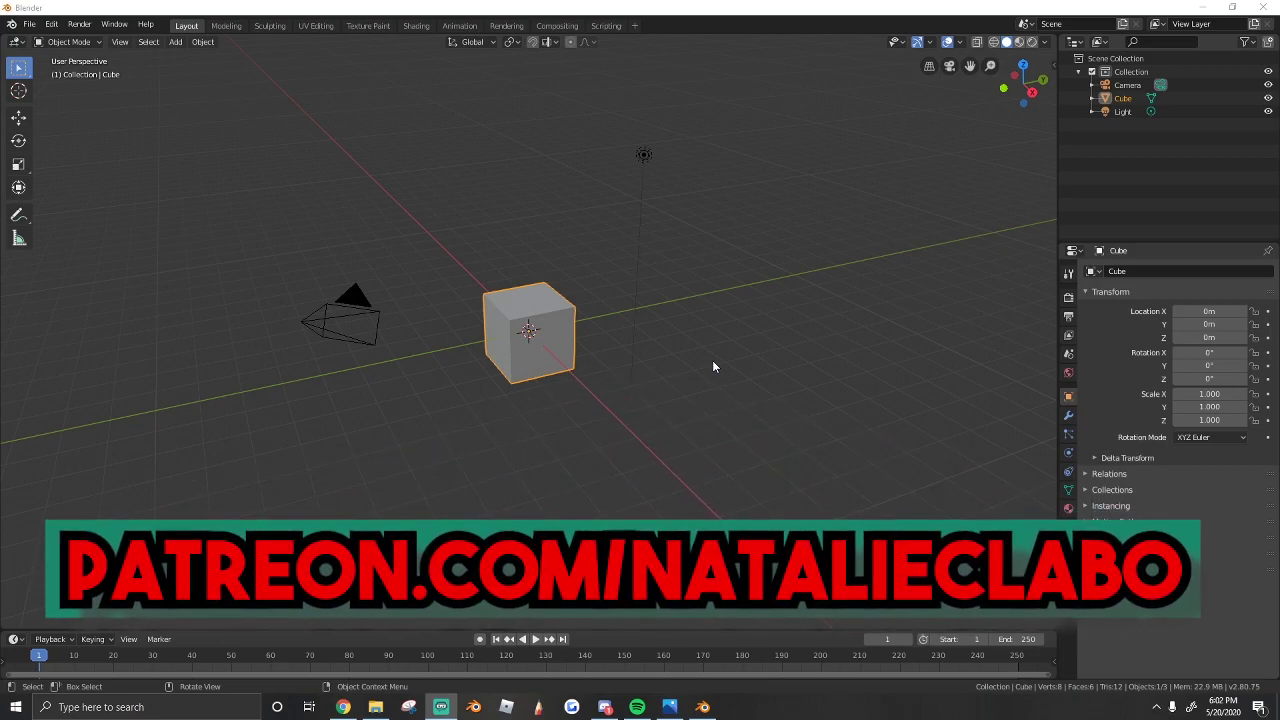
Delete all the default objects in the scene.
{"action": "middle_click_drag", "start_coordinate": [655, 358], "coordinate": [628, 300]}
{"action": "key", "text": "a"}
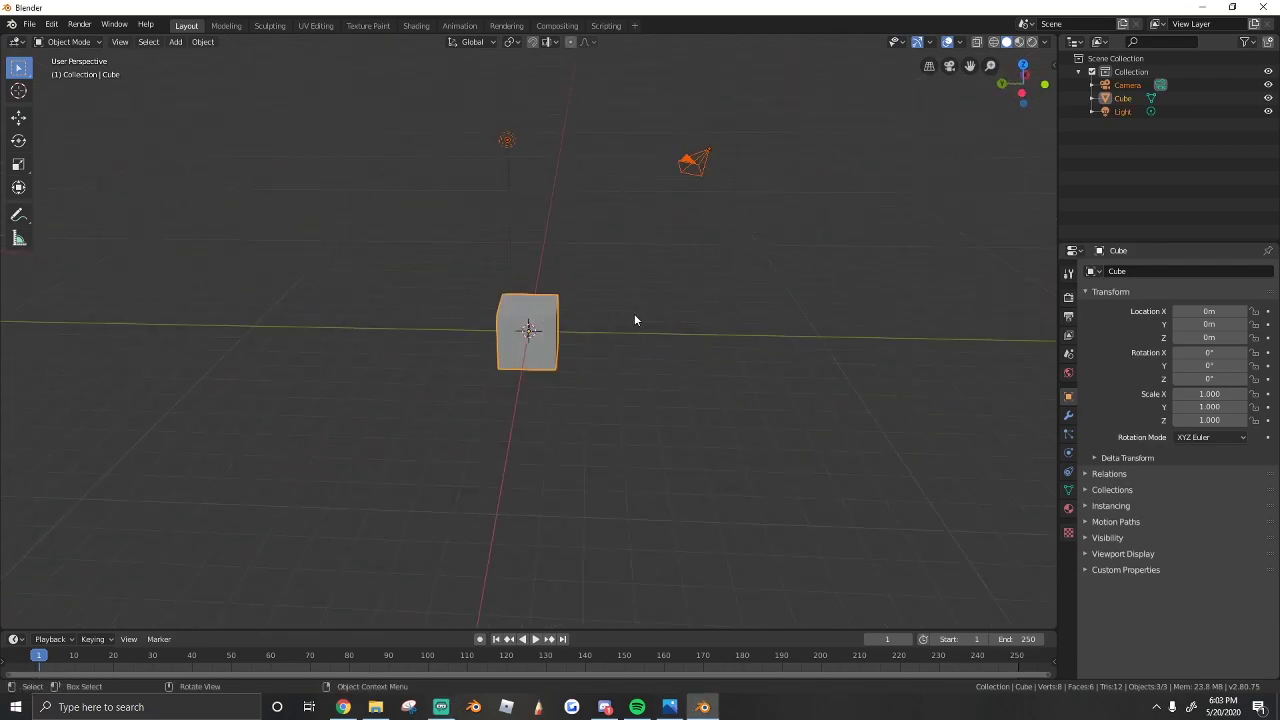
{"action": "key", "text": "x"}
{"action": "left_click", "coordinate": [634, 305]}
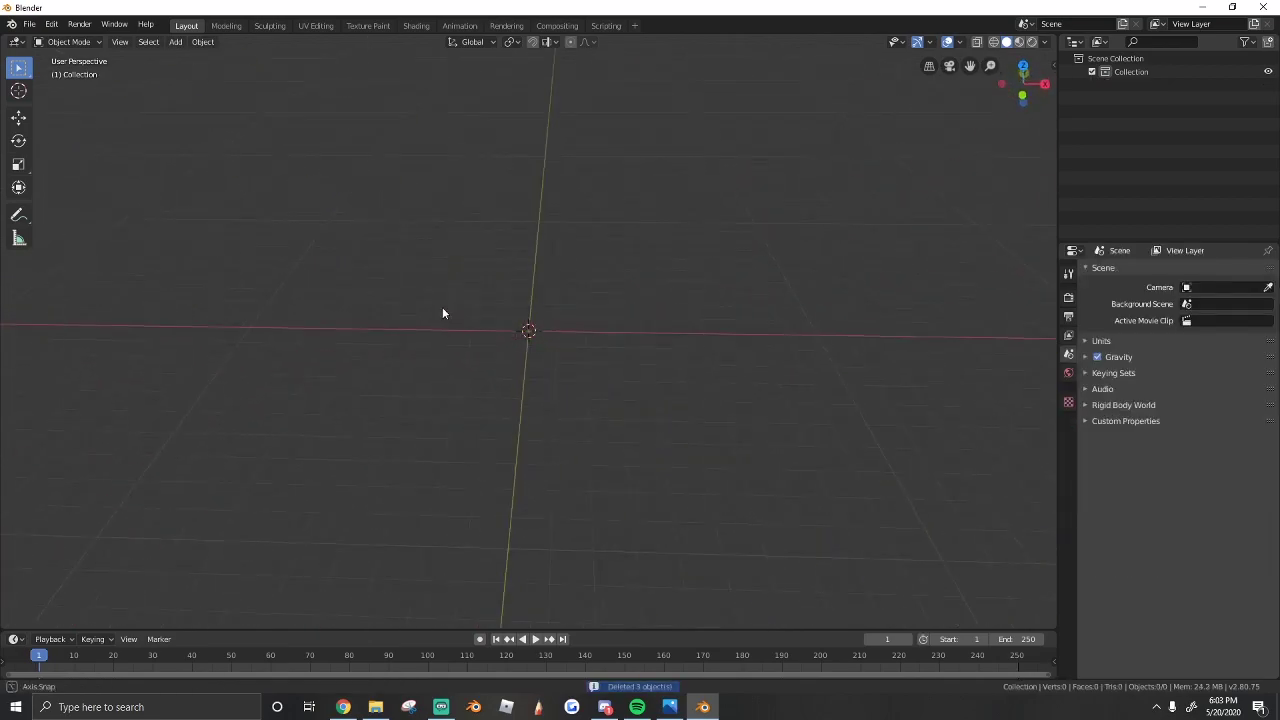
Add a cylinder mesh and reduce it to 7 vertices.
{"action": "middle_click_drag", "start_coordinate": [622, 367], "coordinate": [600, 350]}
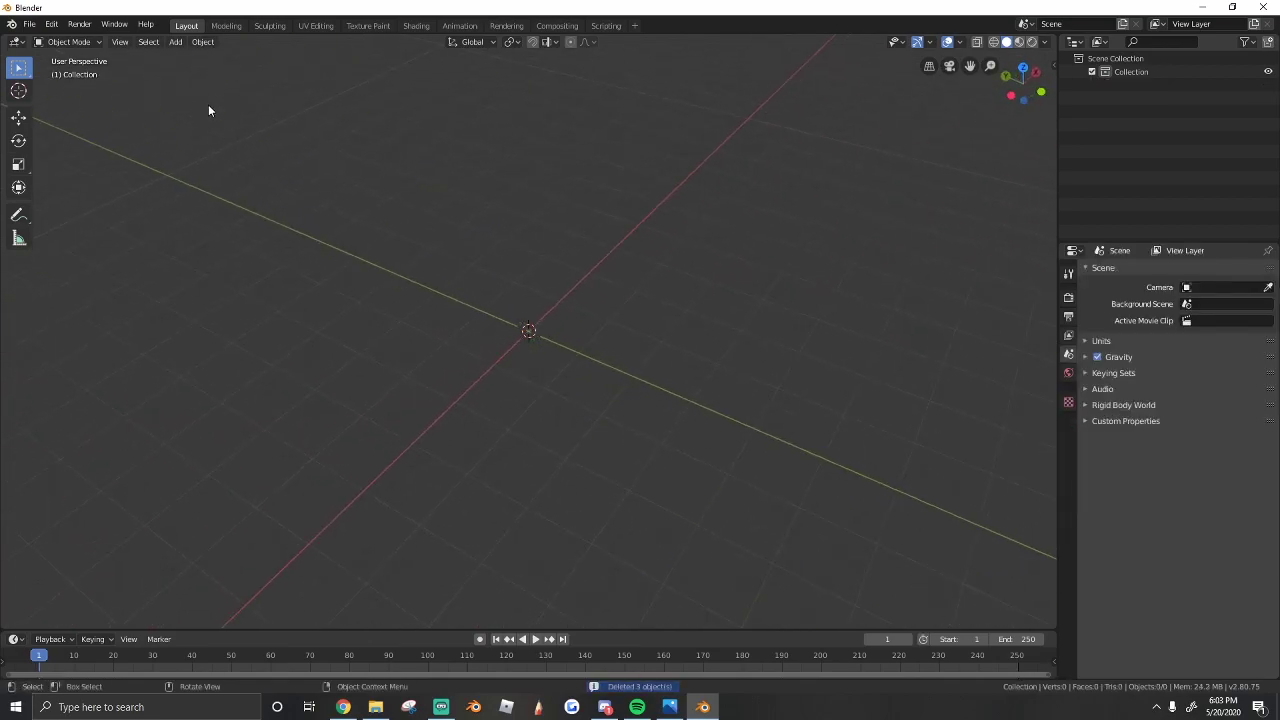
{"action": "left_click", "coordinate": [180, 45]}
{"action": "mouse_move", "coordinate": [199, 56]}
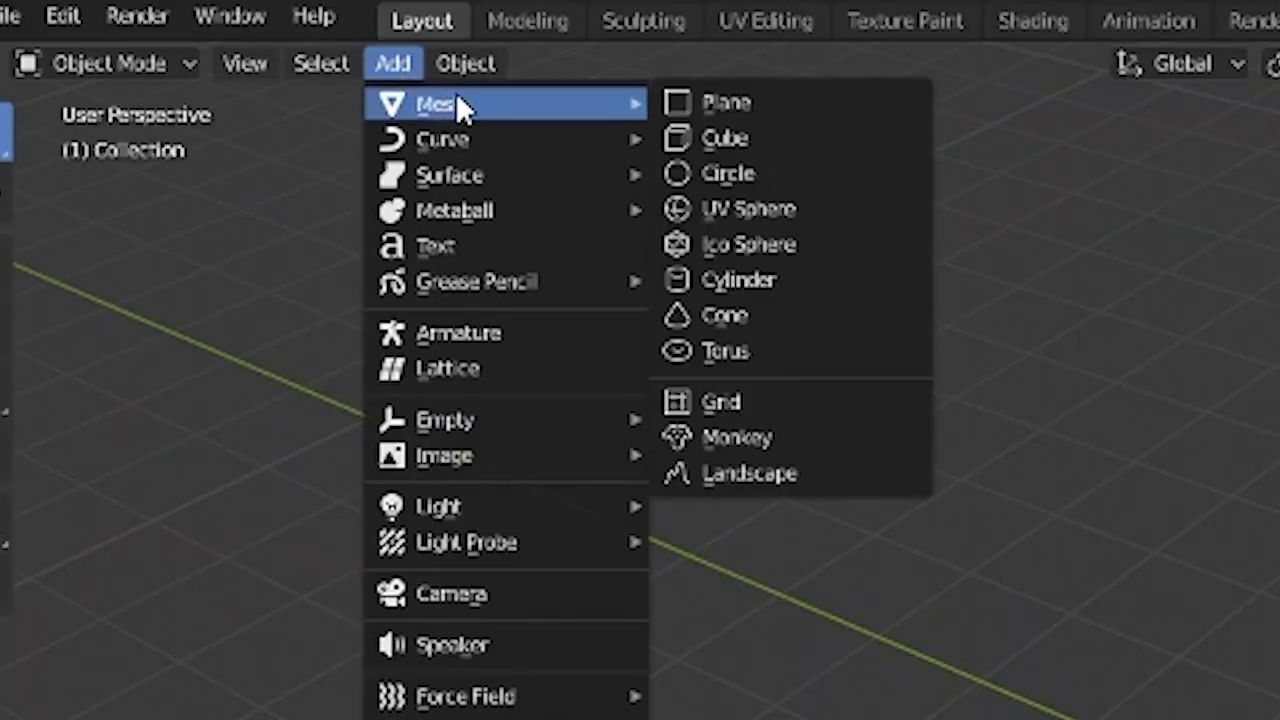
{"action": "left_click", "coordinate": [766, 283]}
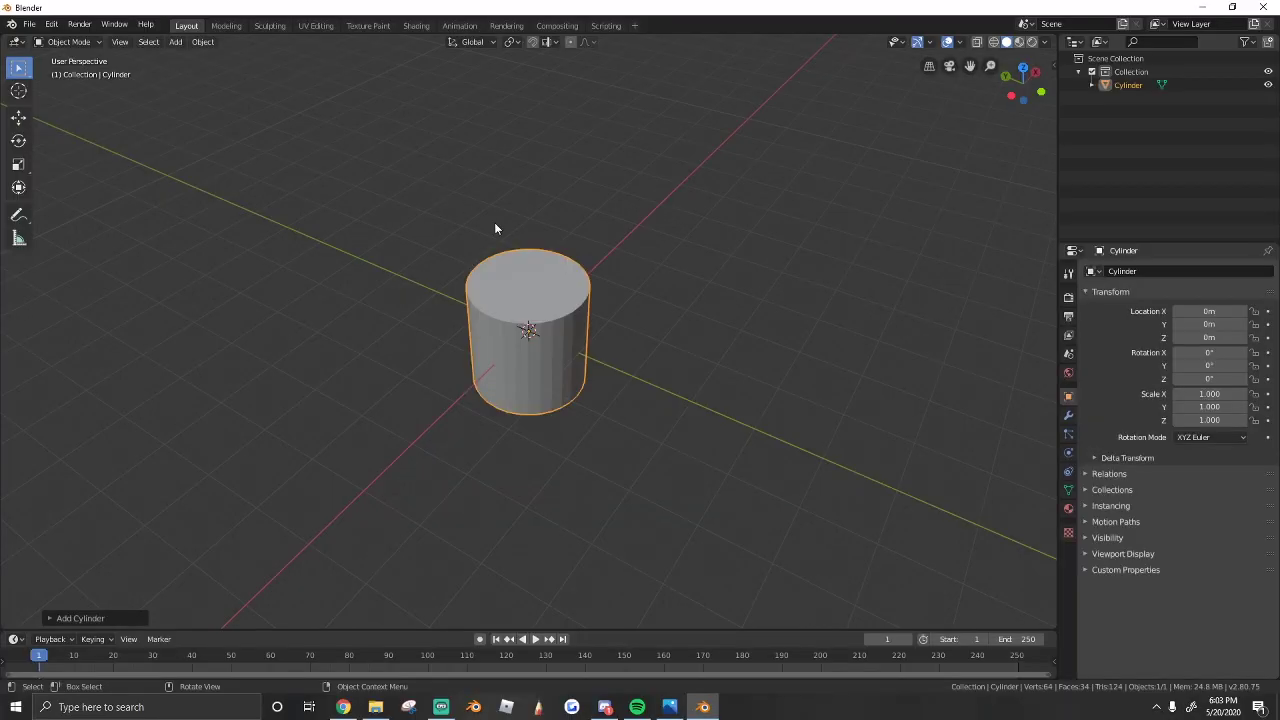
{"action": "left_click", "coordinate": [80, 618]}
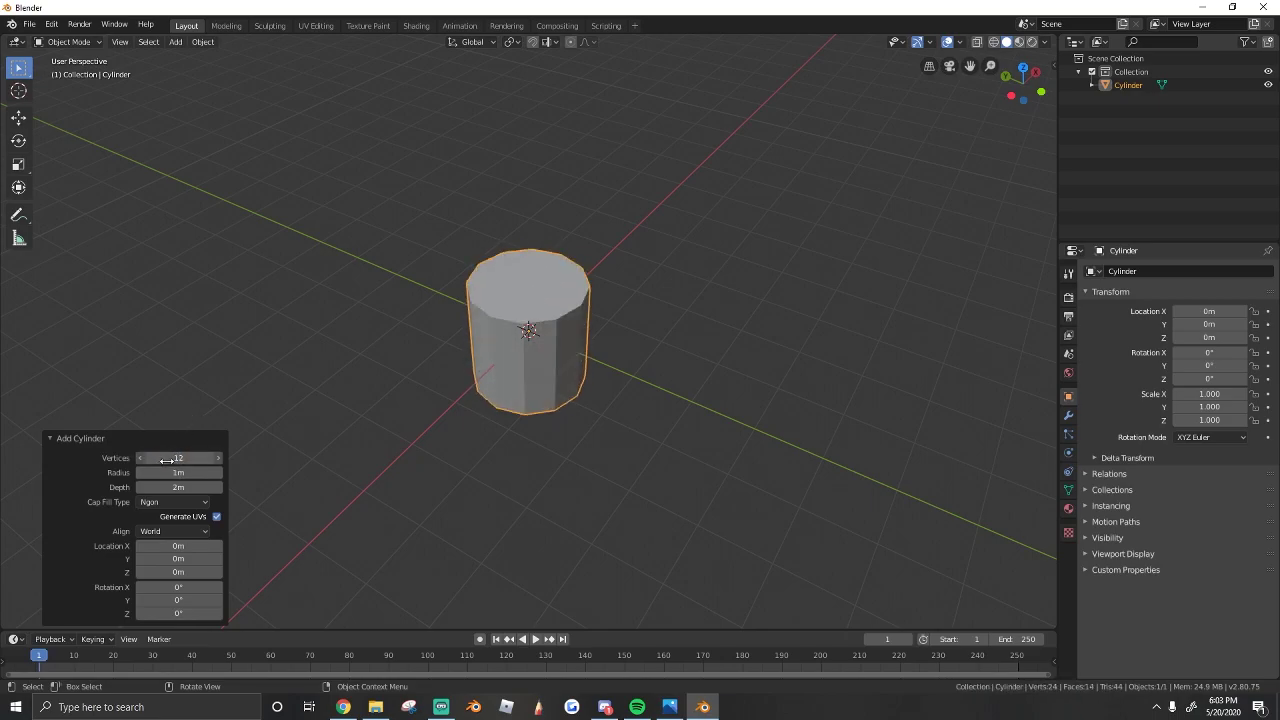
{"action": "left_click_drag", "start_coordinate": [179, 458], "coordinate": [170, 458]}
Tilt the cylinder's top face about -23° around the X axis in face editing mode.
{"action": "key", "text": "Tab"}
{"action": "left_click", "coordinate": [139, 42]}
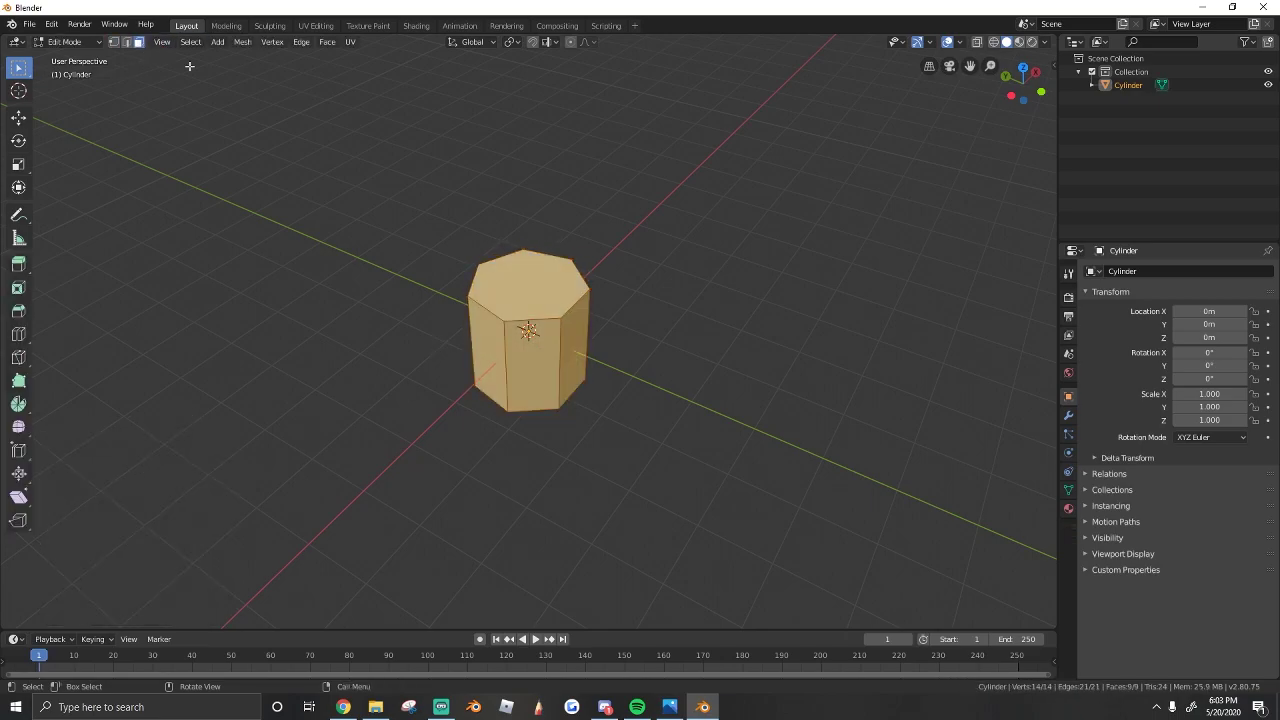
{"action": "left_click", "coordinate": [517, 297]}
{"action": "middle_click_drag", "start_coordinate": [517, 297], "coordinate": [530, 270]}
{"action": "middle_click_drag", "start_coordinate": [530, 270], "coordinate": [588, 412], "text": "shift"}
{"action": "key", "text": "r"}
{"action": "key", "text": "x"}
{"action": "left_click", "coordinate": [579, 422]}
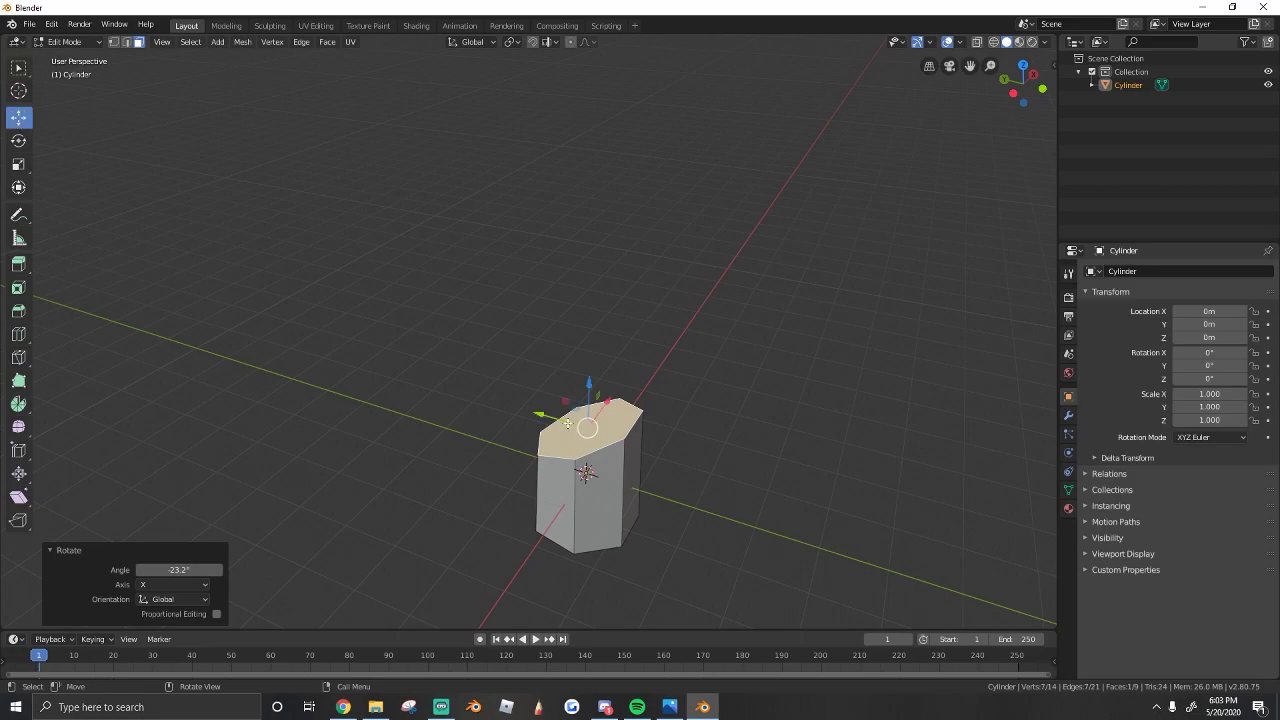
Extrude the top face upward three times, rotating it around X along the way, to form a bent trunk.
{"action": "key", "text": "e"}
{"action": "left_click", "coordinate": [640, 366]}
{"action": "key", "text": "e"}
{"action": "left_click", "coordinate": [677, 329]}
{"action": "key", "text": "r"}
{"action": "key", "text": "x"}
{"action": "key", "text": "e"}
{"action": "left_click", "coordinate": [603, 240]}
Scale the trunk's end face and move it along Y, then extrude it once more, rotate it around X and shrink it to about 0.663.
{"action": "middle_click_drag", "start_coordinate": [603, 240], "coordinate": [728, 374]}
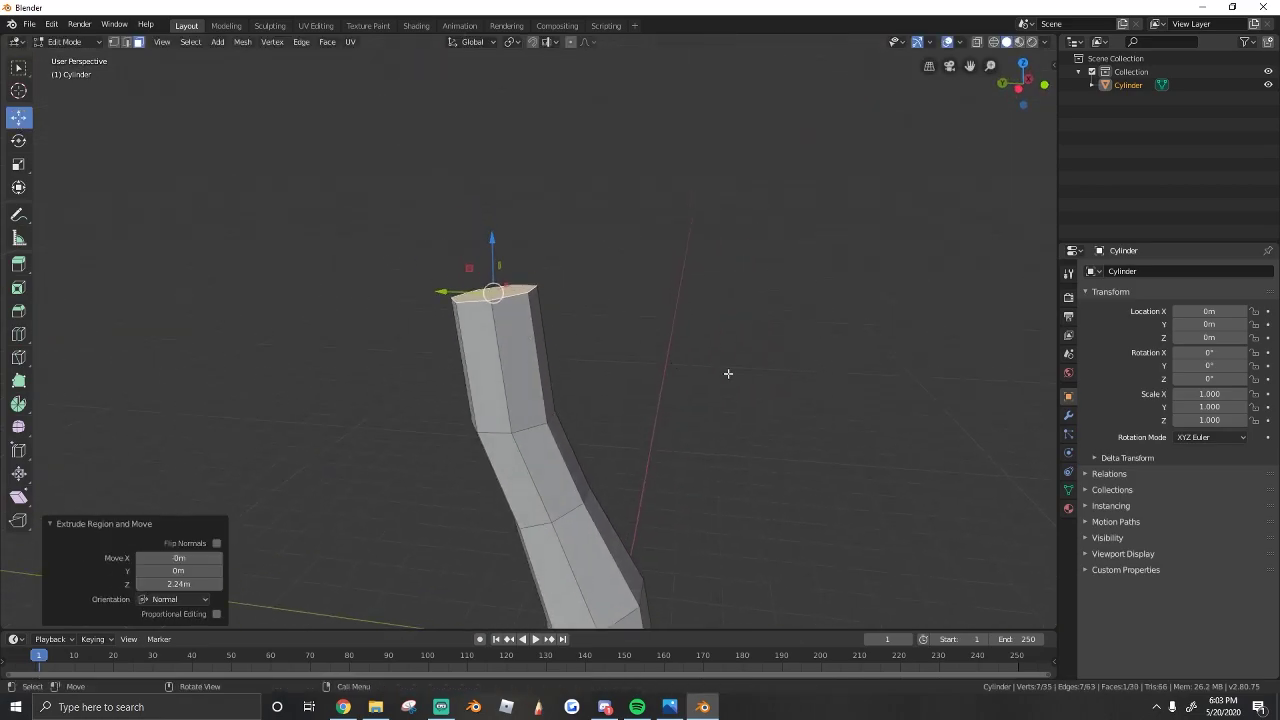
{"action": "key", "text": "s"}
{"action": "key", "text": "g"}
{"action": "key", "text": "y"}
{"action": "left_click", "coordinate": [549, 360]}
{"action": "key", "text": "e"}
{"action": "left_click", "coordinate": [552, 300]}
{"action": "key", "text": "r"}
{"action": "key", "text": "x"}
{"action": "key", "text": "s"}
{"action": "left_click", "coordinate": [469, 231]}
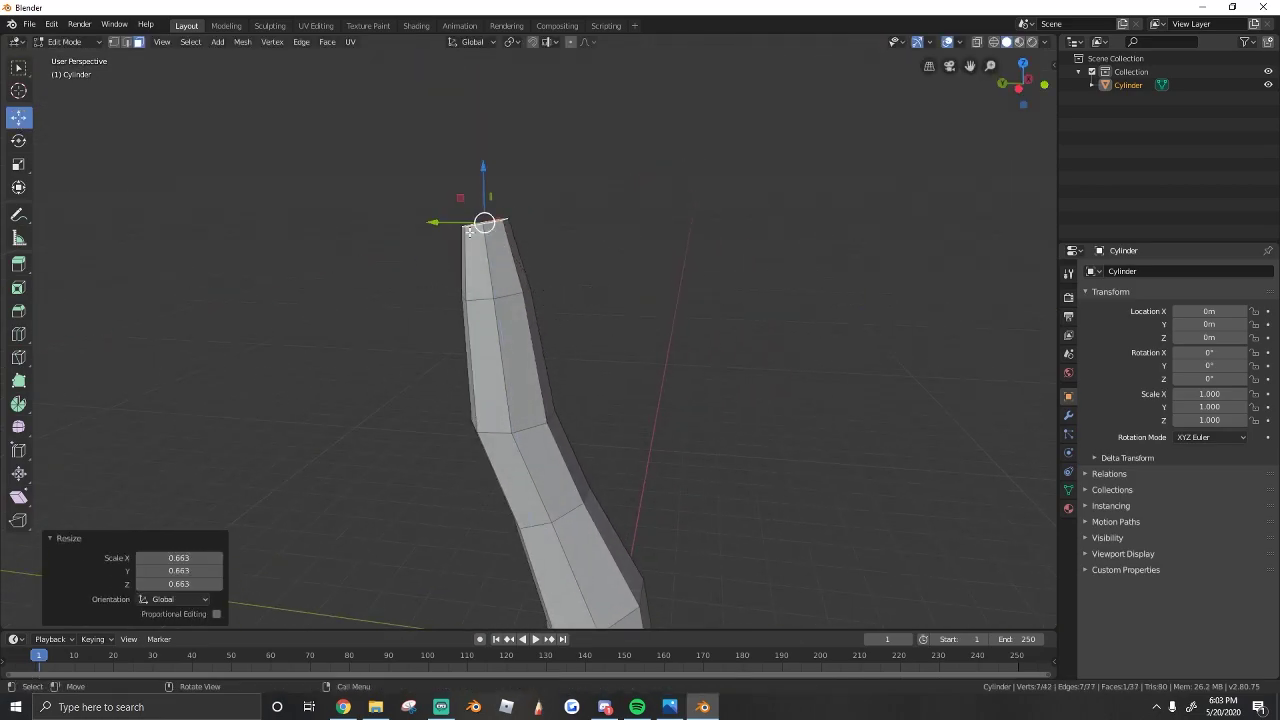
Select the edge loop around the middle bend of the trunk and shift it along Y.
{"action": "scroll", "coordinate": [529, 330], "scroll_direction": "down", "scroll_amount": 3}
{"action": "left_click", "coordinate": [127, 43]}
{"action": "left_click", "coordinate": [518, 376], "text": "alt"}
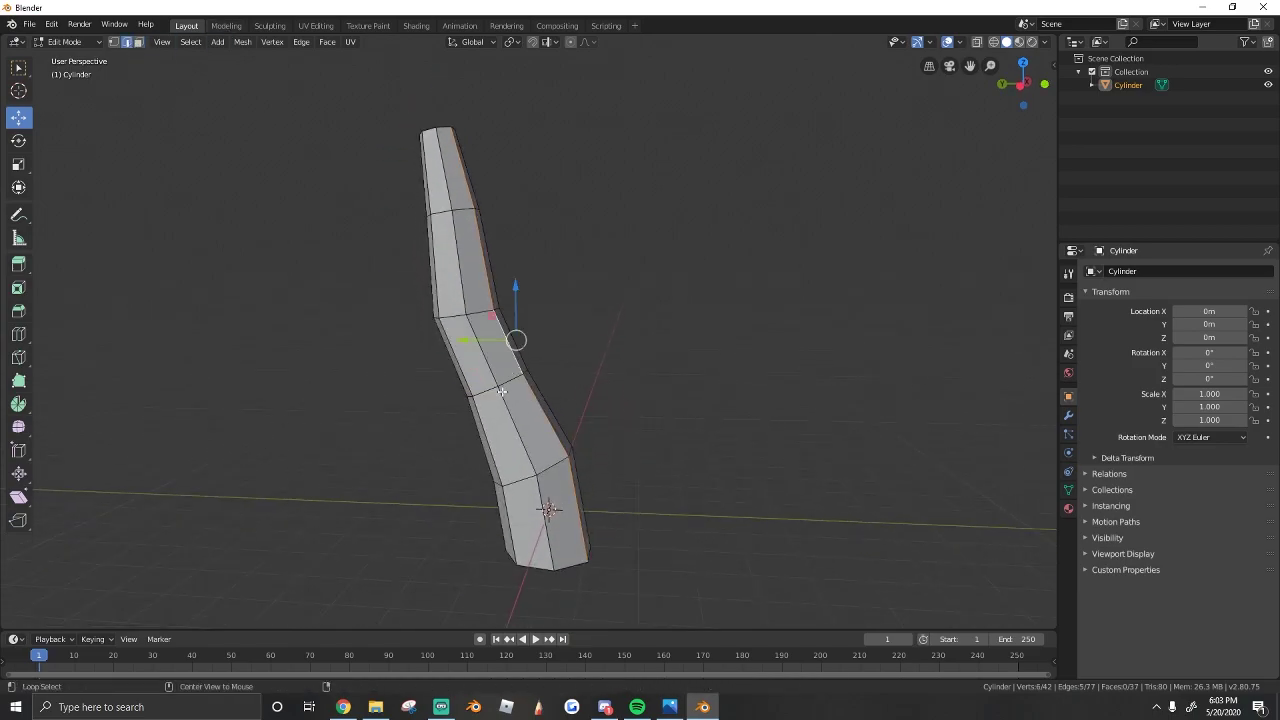
{"action": "left_click", "coordinate": [510, 382], "text": "alt"}
{"action": "left_click_drag", "start_coordinate": [449, 384], "coordinate": [462, 385]}
{"action": "mouse_move", "coordinate": [509, 335]}
{"action": "left_mouse_down"}
{"action": "mouse_move", "coordinate": [509, 366]}
{"action": "mouse_move", "coordinate": [509, 335]}
{"action": "left_mouse_up"}
{"action": "left_click_drag", "start_coordinate": [466, 387], "coordinate": [441, 388]}
Shift the three uppermost edge loops of the trunk outward along Y.
{"action": "left_click", "coordinate": [484, 303], "text": "alt"}
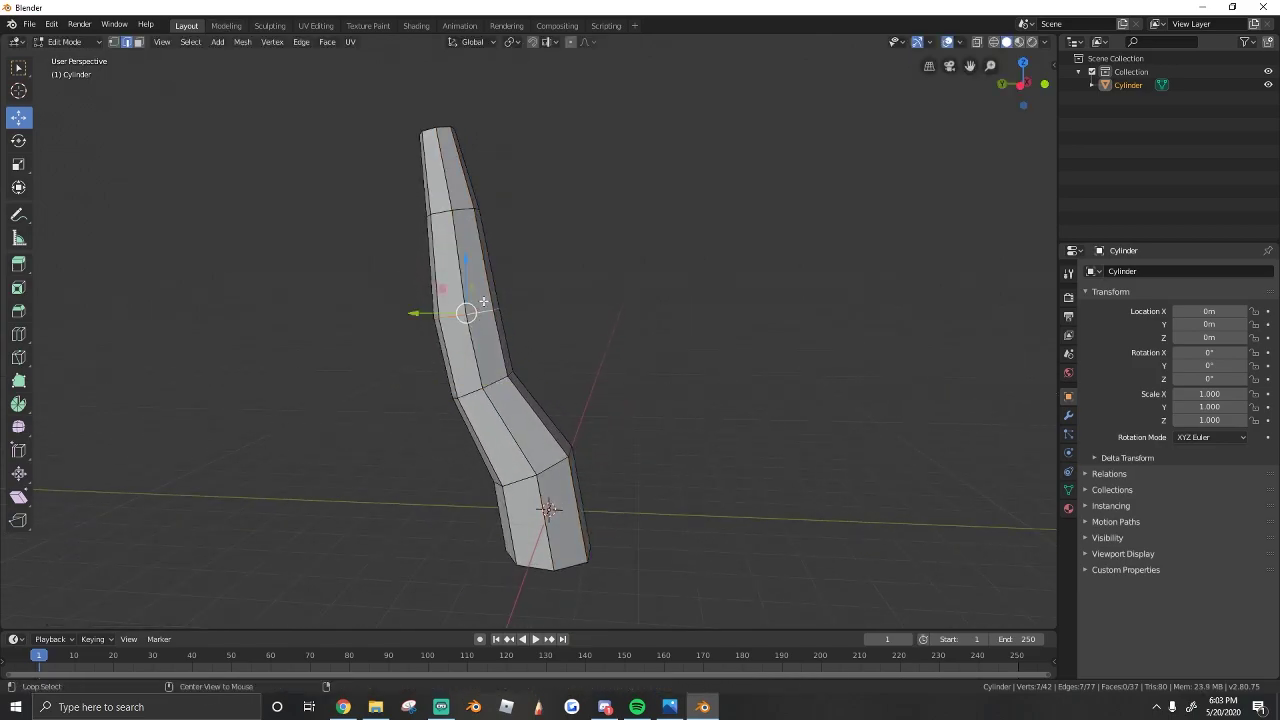
{"action": "key", "text": "a"}
{"action": "key", "text": "alt+a"}
{"action": "scroll", "coordinate": [470, 303], "scroll_direction": "up", "scroll_amount": 1}
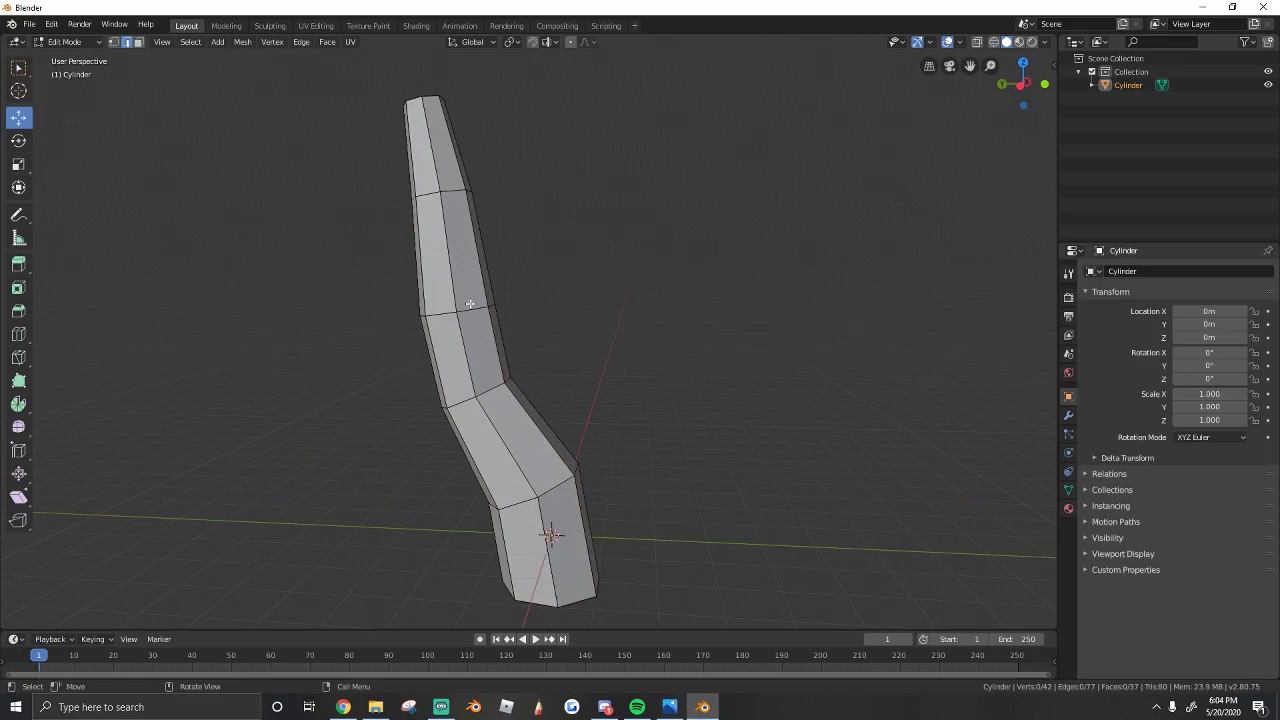
{"action": "left_click", "coordinate": [417, 94], "text": "alt+shift"}
{"action": "left_click_drag", "start_coordinate": [403, 204], "coordinate": [384, 204]}
{"action": "left_click", "coordinate": [428, 200], "text": "alt"}
{"action": "key", "text": "a"}
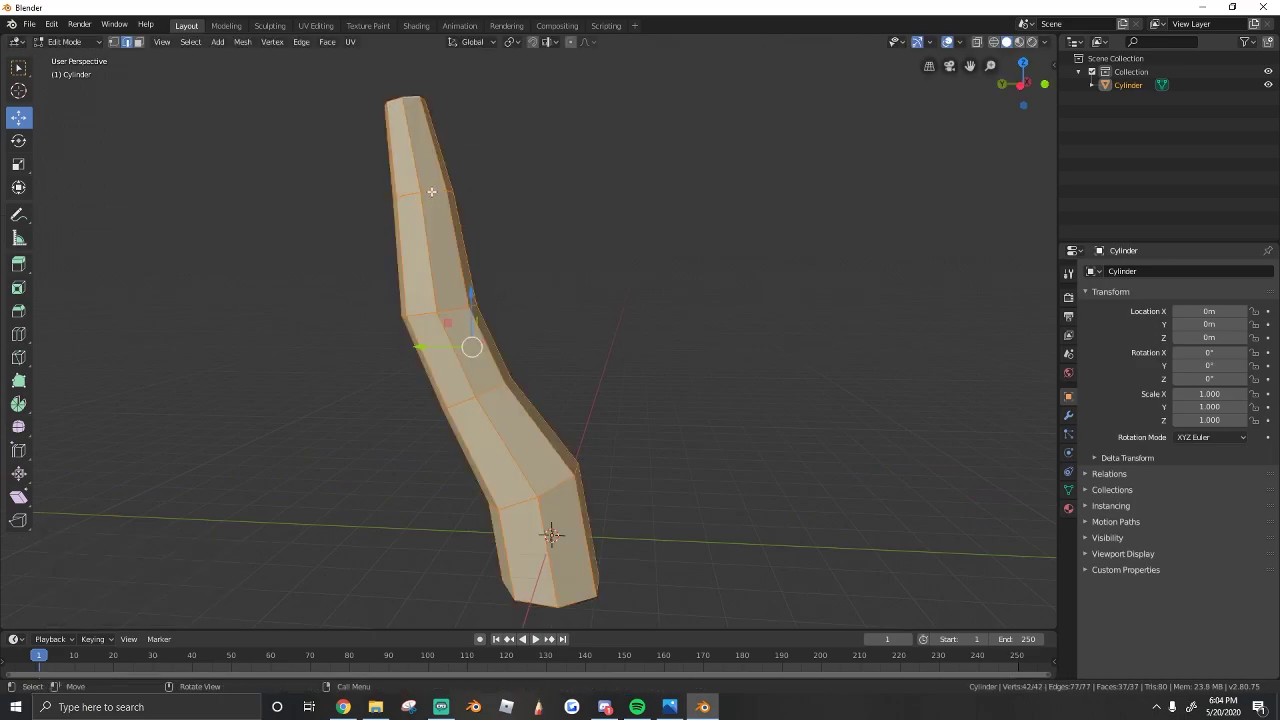
{"action": "left_click", "coordinate": [434, 190]}
{"action": "scroll", "coordinate": [412, 196], "scroll_direction": "down", "scroll_amount": 2}
{"action": "middle_click_drag", "start_coordinate": [414, 197], "coordinate": [482, 236]}
{"action": "left_click", "coordinate": [412, 270]}
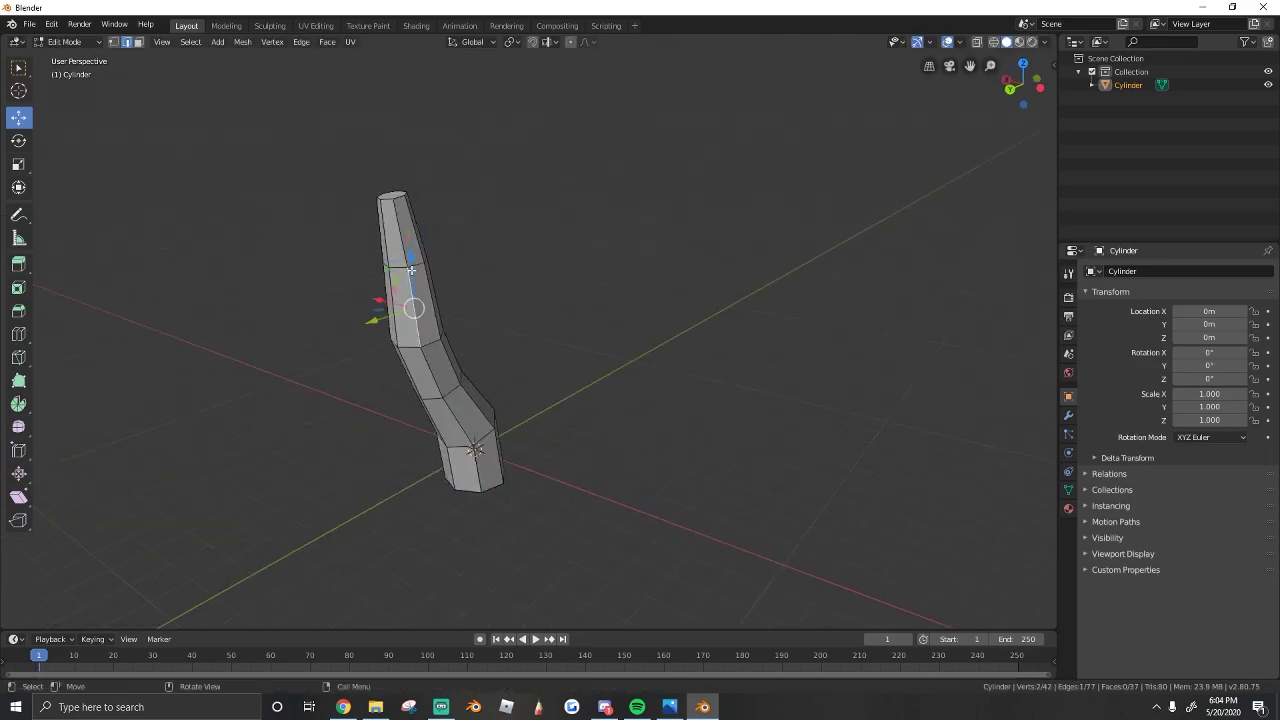
{"action": "left_click", "coordinate": [412, 268], "text": "alt"}
Select the trunk's top two edge loops, shift them along Y, rotate them around X and lower them slightly.
{"action": "left_click", "coordinate": [18, 68]}
{"action": "left_click", "coordinate": [410, 267], "text": "alt"}
{"action": "left_click", "coordinate": [418, 265], "text": "alt"}
{"action": "left_click", "coordinate": [18, 117]}
{"action": "middle_click_drag", "start_coordinate": [490, 320], "coordinate": [408, 290]}
{"action": "left_click_drag", "start_coordinate": [416, 263], "coordinate": [407, 263]}
{"action": "key", "text": "r"}
{"action": "key", "text": "x"}
{"action": "left_click", "coordinate": [594, 343]}
{"action": "left_click_drag", "start_coordinate": [439, 200], "coordinate": [439, 216]}
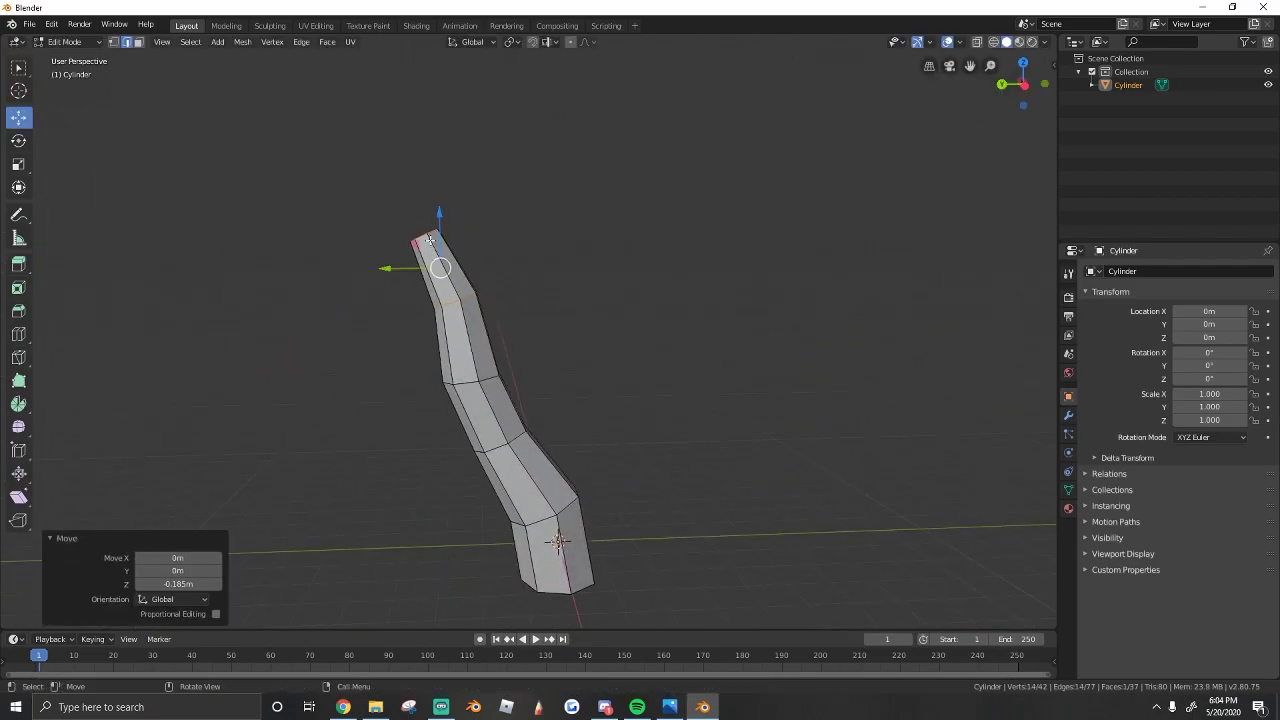
Rotate the trunk's top edge loop about 7.4° around the X axis.
{"action": "left_click", "coordinate": [428, 235], "text": "alt"}
{"action": "key", "text": "r"}
{"action": "key", "text": "x"}
{"action": "left_click", "coordinate": [473, 290]}
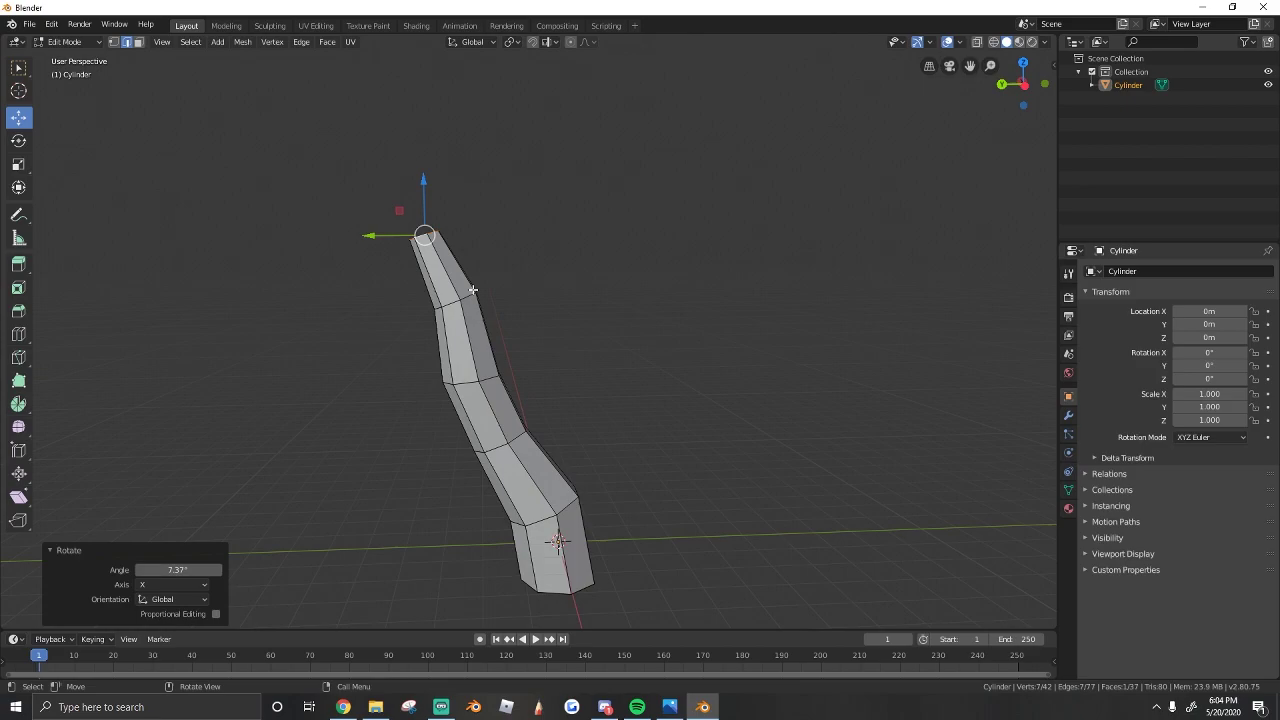
Stretch the whole trunk object along Z to a scale of about 1.137.
{"action": "key", "text": "Tab"}
{"action": "key", "text": "s"}
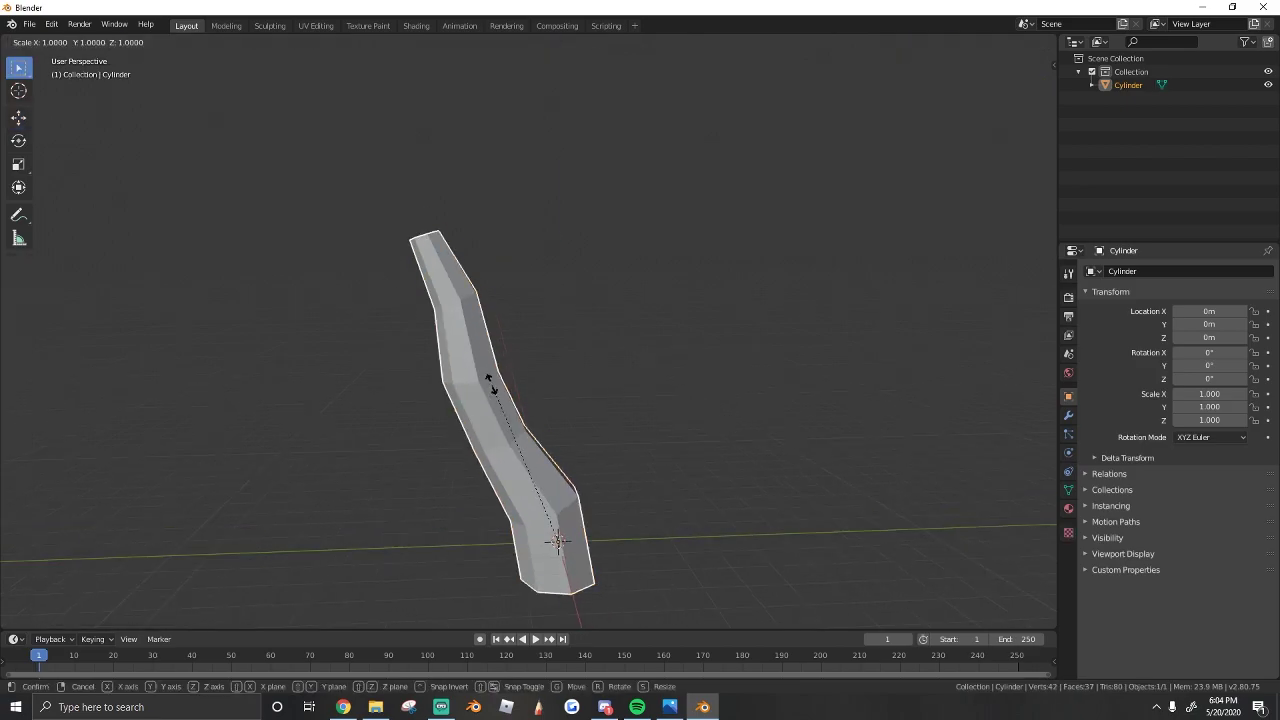
{"action": "key", "text": "z"}
{"action": "left_click", "coordinate": [485, 357]}
{"action": "key", "text": "Tab"}
{"action": "key", "text": "Tab"}
{"action": "scroll", "coordinate": [457, 250], "scroll_direction": "down", "scroll_amount": 1}
Move the trunk's top edge loop about 0.65 m along Y, then lower the upper three edge loops along Z.
{"action": "key", "text": "Tab"}
{"action": "left_click_drag", "start_coordinate": [398, 211], "coordinate": [376, 211]}
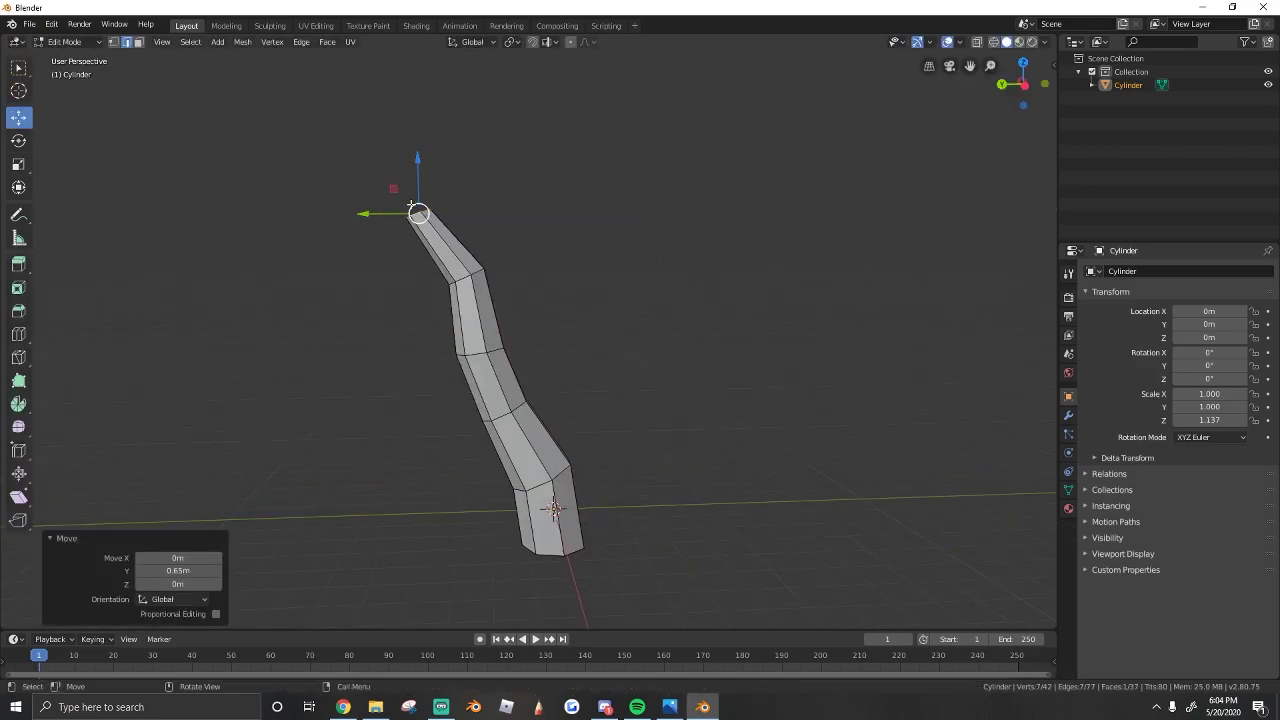
{"action": "left_click", "coordinate": [476, 352], "text": "alt+shift"}
{"action": "left_click", "coordinate": [470, 281], "text": "alt+shift"}
{"action": "left_click", "coordinate": [469, 280], "text": "alt+shift"}
{"action": "key", "text": "ctrl+z"}
{"action": "key", "text": "ctrl+z"}
{"action": "left_click", "coordinate": [464, 279], "text": "alt+shift"}
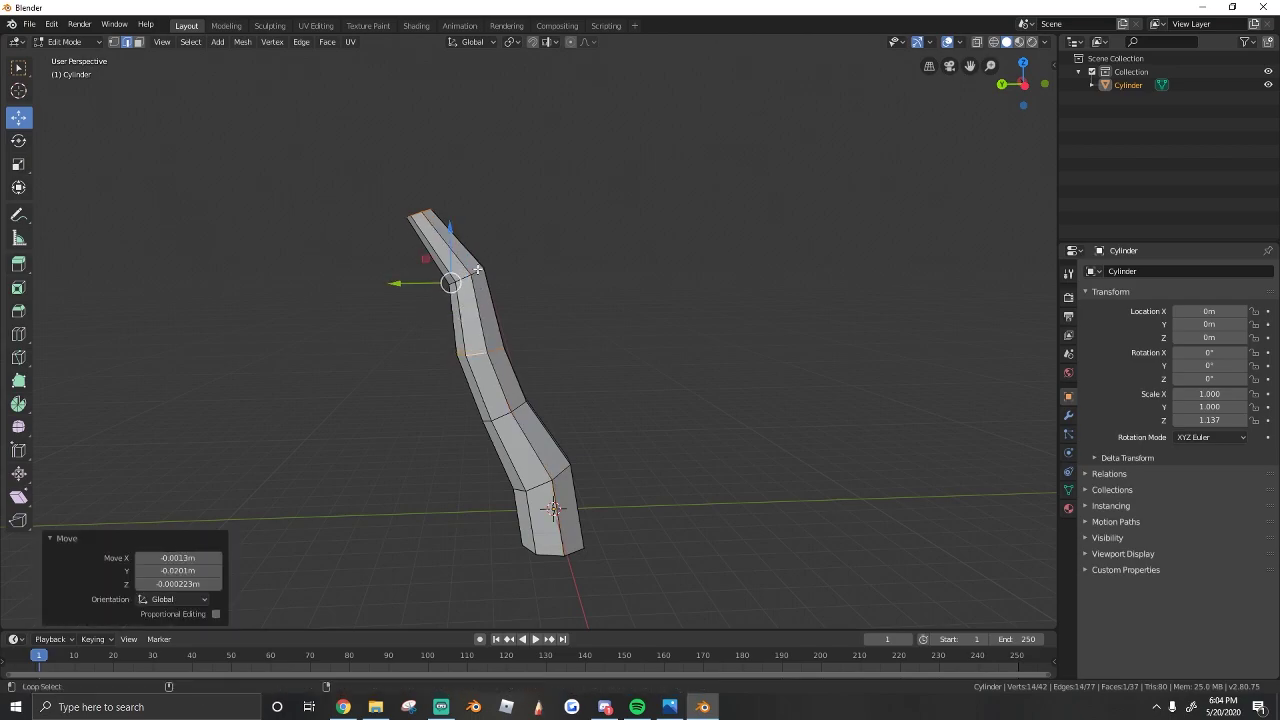
{"action": "left_click_drag", "start_coordinate": [457, 247], "coordinate": [458, 274]}
Add the next lower edge loop to the selection and shift the selected trunk loops back along Y.
{"action": "left_click", "coordinate": [506, 412], "text": "alt+shift"}
{"action": "left_click_drag", "start_coordinate": [412, 334], "coordinate": [455, 305]}
{"action": "left_click", "coordinate": [474, 381], "text": "alt"}
{"action": "left_click", "coordinate": [455, 305], "text": "alt"}
{"action": "middle_click_drag", "start_coordinate": [407, 242], "coordinate": [465, 281]}
{"action": "left_click", "coordinate": [408, 268], "text": "alt"}
{"action": "left_click", "coordinate": [408, 267]}
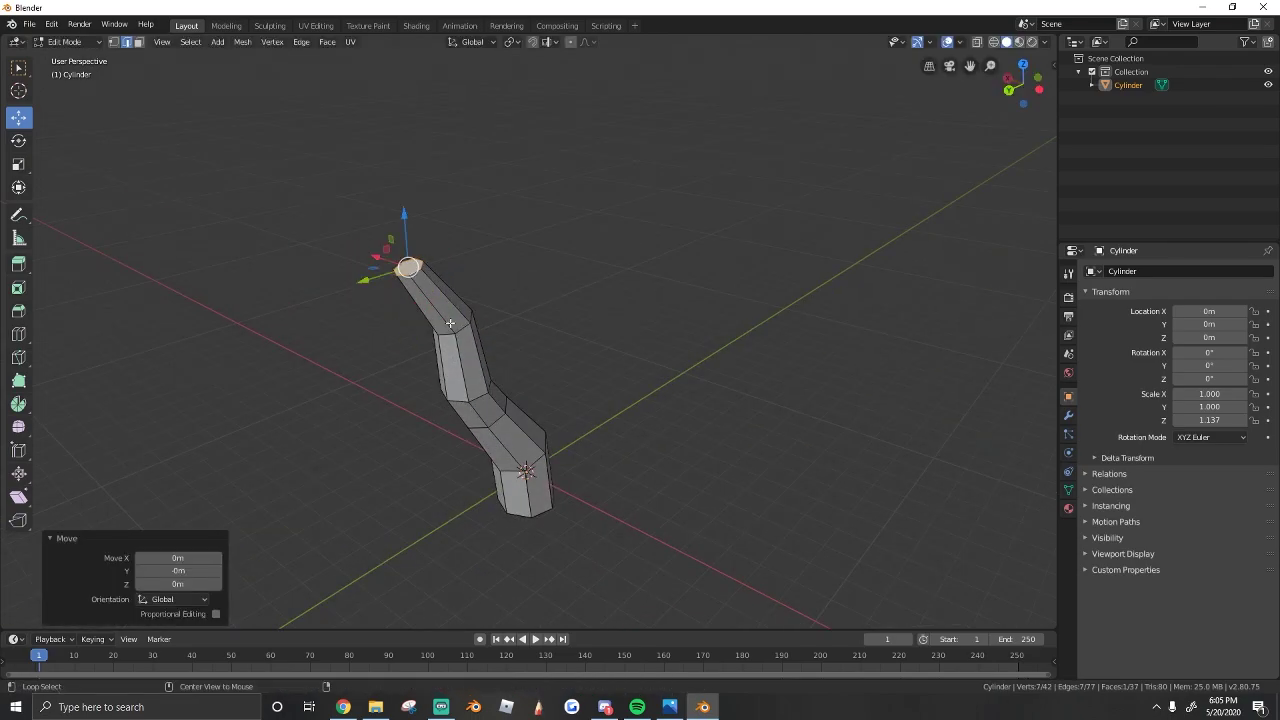
Select the trunk's middle and lower face loops and shift them sideways along X.
{"action": "middle_click_drag", "start_coordinate": [465, 329], "coordinate": [291, 323]}
{"action": "key", "text": "Tab"}
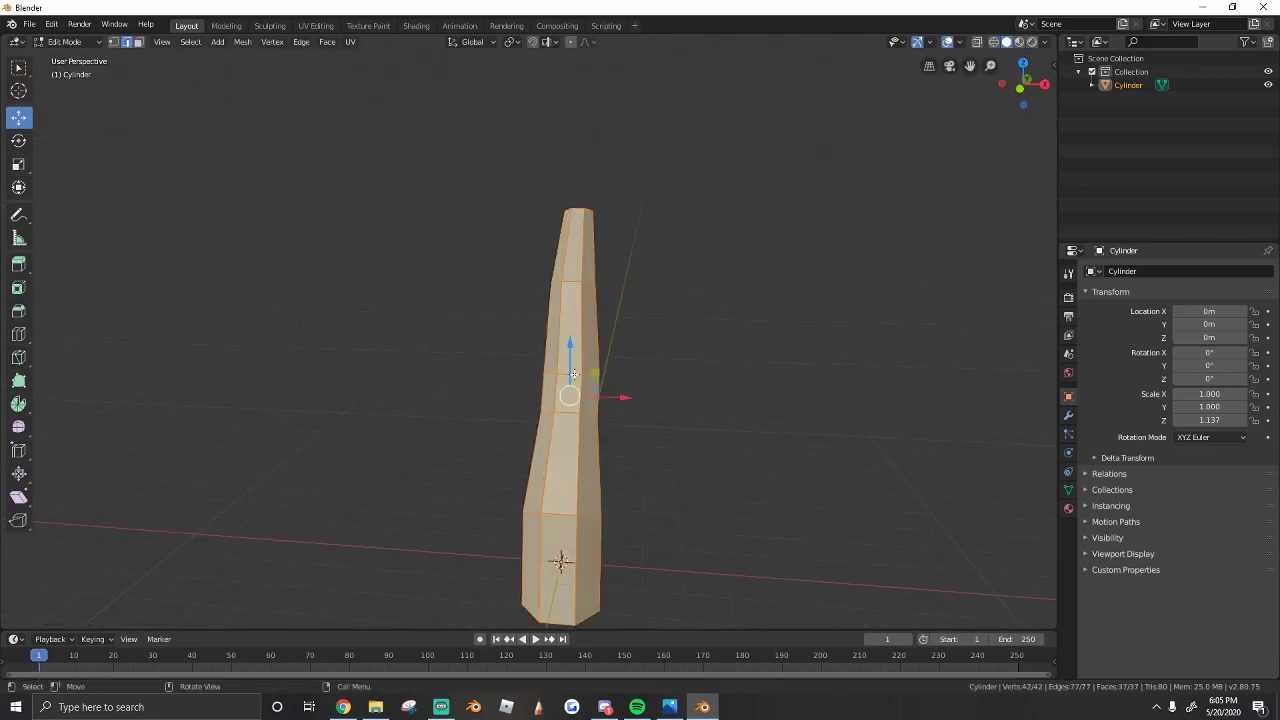
{"action": "key", "text": "Tab"}
{"action": "left_click", "coordinate": [554, 376], "text": "alt"}
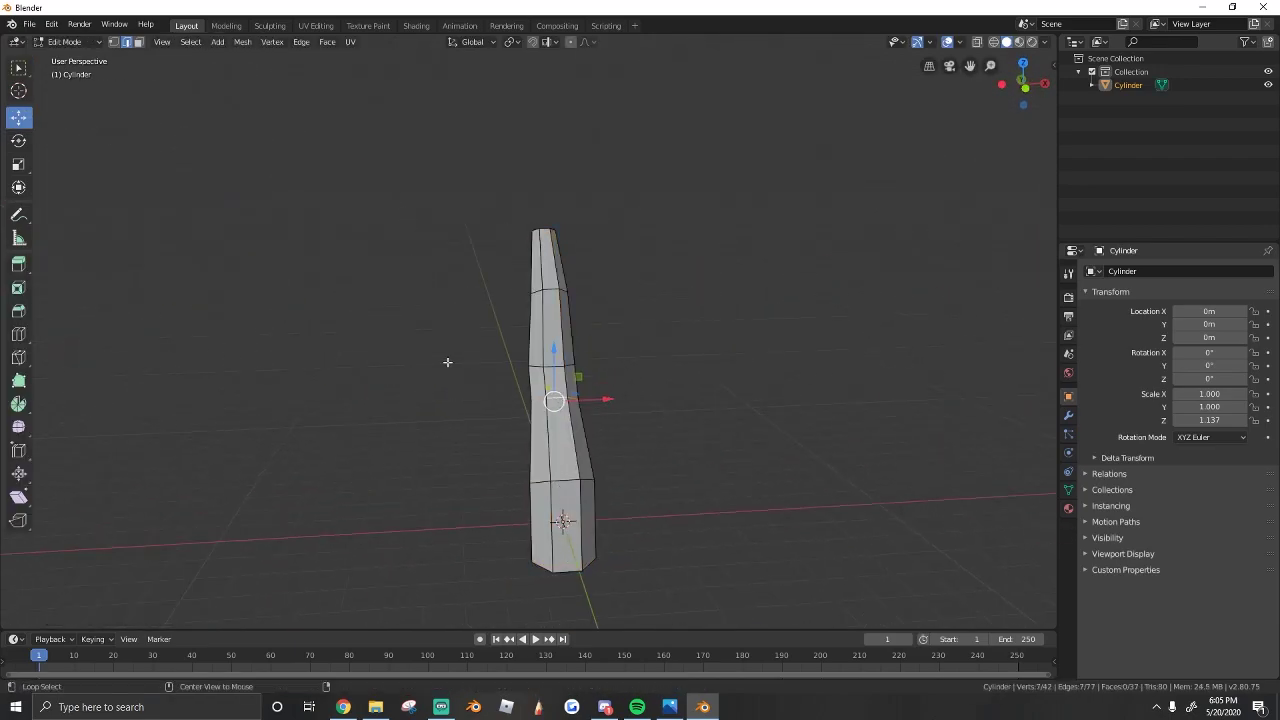
{"action": "left_click", "coordinate": [563, 385], "text": "alt+shift"}
{"action": "left_click", "coordinate": [560, 345], "text": "alt+shift"}
{"action": "left_click", "coordinate": [596, 381]}
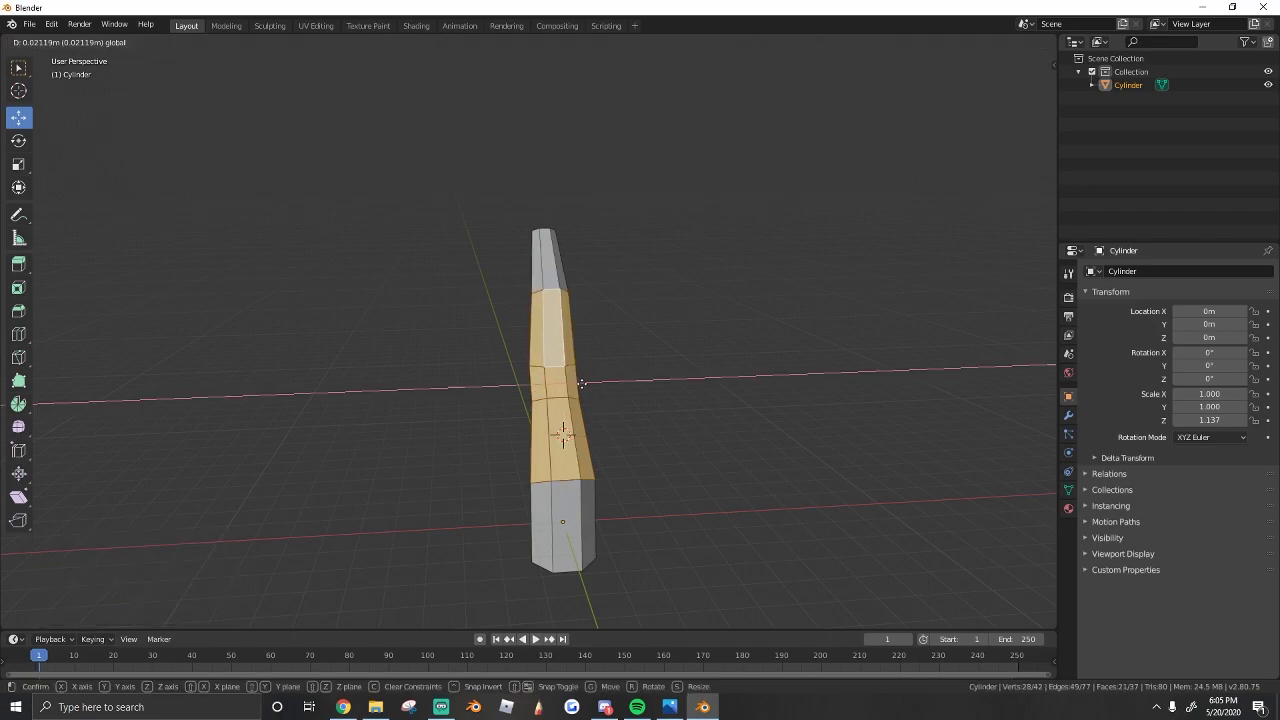
{"action": "left_click", "coordinate": [578, 508], "text": "alt+shift"}
{"action": "left_click_drag", "start_coordinate": [592, 414], "coordinate": [607, 413]}
Select the two lowest face loops of the trunk and move them farther along X.
{"action": "left_click", "coordinate": [587, 432]}
{"action": "left_click", "coordinate": [590, 438], "text": "alt+shift"}
{"action": "left_click", "coordinate": [594, 510], "text": "alt+shift"}
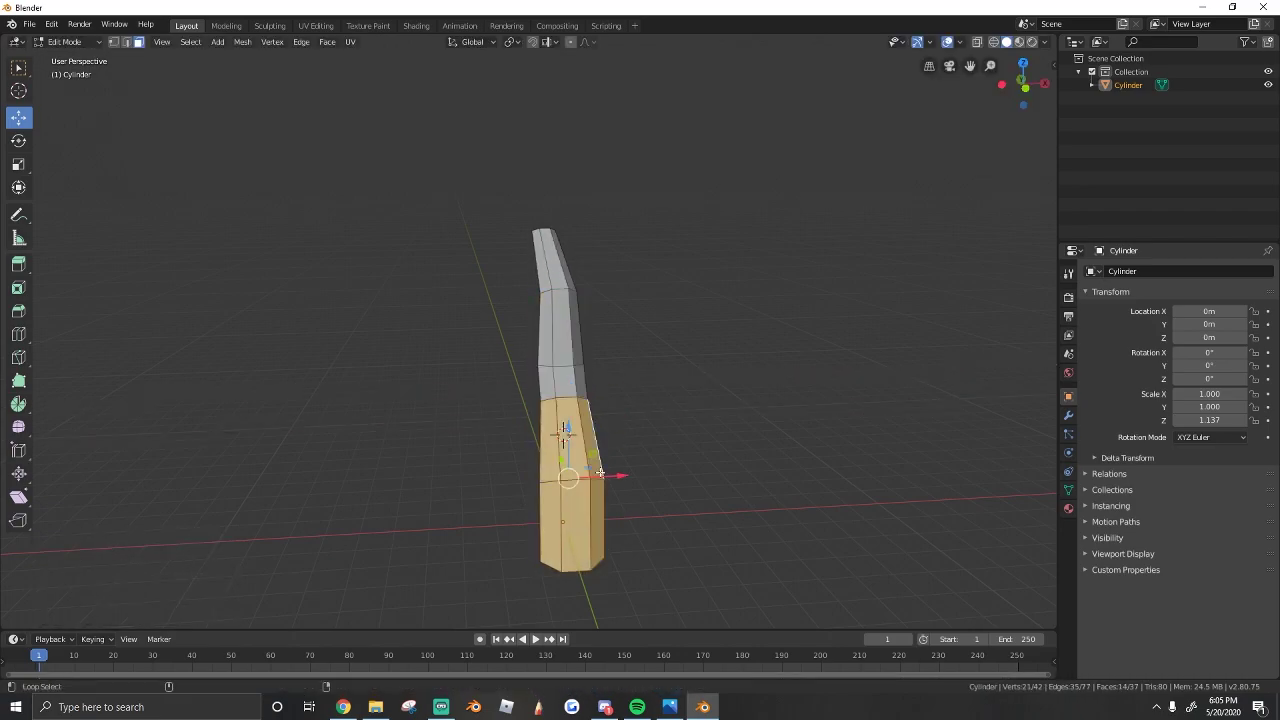
{"action": "left_click_drag", "start_coordinate": [617, 477], "coordinate": [632, 477]}
Select an edge loop on the lower trunk and nudge it back along X.
{"action": "middle_click_drag", "start_coordinate": [630, 405], "coordinate": [581, 434]}
{"action": "scroll", "coordinate": [581, 434], "scroll_direction": "up", "scroll_amount": 5}
{"action": "left_click", "coordinate": [126, 43]}
{"action": "left_click", "coordinate": [655, 464], "text": "alt"}
{"action": "left_click_drag", "start_coordinate": [703, 468], "coordinate": [672, 461]}
Leave mesh editing and add a second cylinder for a branch.
{"action": "middle_click_drag", "start_coordinate": [630, 430], "coordinate": [539, 468]}
{"action": "key", "text": "Tab"}
{"action": "left_click", "coordinate": [175, 41]}
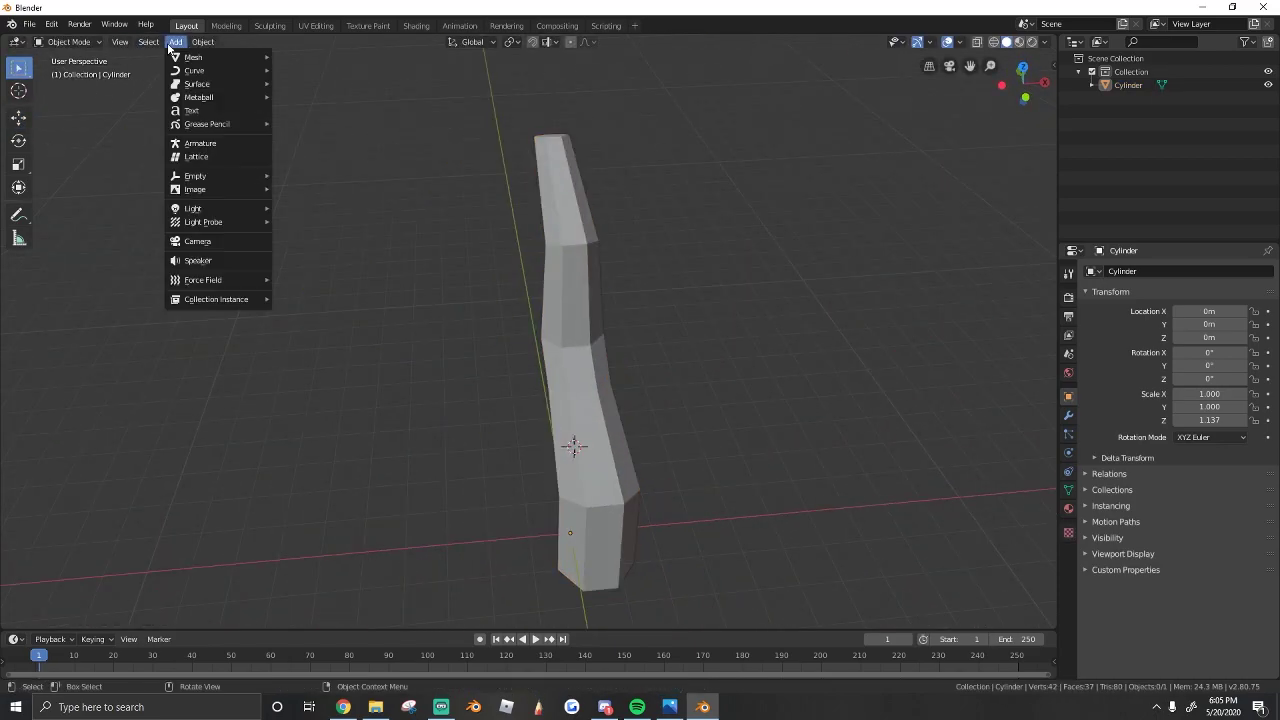
{"action": "mouse_move", "coordinate": [200, 51]}
{"action": "left_click", "coordinate": [312, 114]}
Rotate the new cylinder to about -138° around X and scale it down to about 0.563.
{"action": "middle_click_drag", "start_coordinate": [560, 400], "coordinate": [604, 325]}
{"action": "key", "text": "r"}
{"action": "key", "text": "x"}
{"action": "left_click", "coordinate": [660, 446]}
{"action": "key", "text": "s"}
{"action": "left_click", "coordinate": [626, 408]}
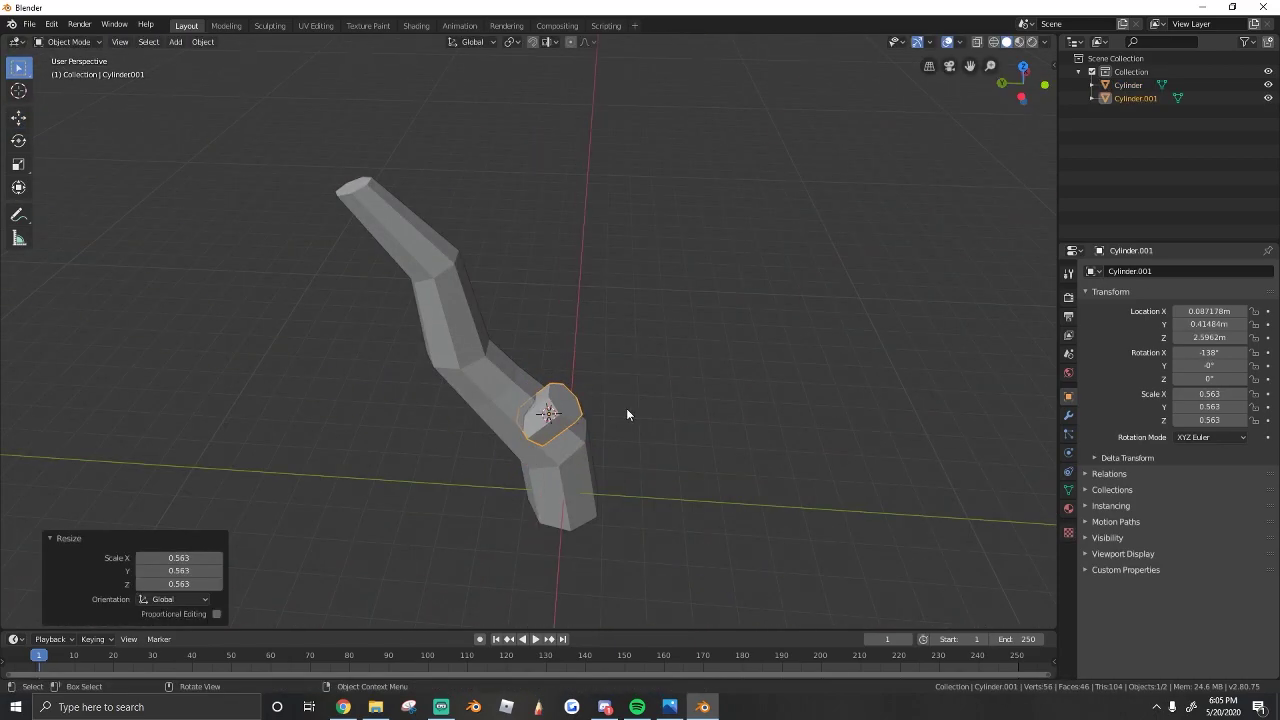
Place the branch cylinder against the trunk's middle bend at about X 0.49, Y 1.23, Z 3.52 m, with X rotation about -122°.
{"action": "middle_click_drag", "start_coordinate": [547, 404], "coordinate": [480, 345]}
{"action": "left_click", "coordinate": [18, 118]}
{"action": "left_click_drag", "start_coordinate": [550, 460], "coordinate": [550, 393]}
{"action": "mouse_move", "coordinate": [497, 446]}
{"action": "left_mouse_down"}
{"action": "mouse_move", "coordinate": [451, 446]}
{"action": "mouse_move", "coordinate": [504, 461]}
{"action": "left_mouse_up"}
{"action": "key", "text": "r"}
{"action": "key", "text": "x"}
{"action": "left_click", "coordinate": [513, 429]}
{"action": "scroll", "coordinate": [508, 455], "scroll_direction": "up", "scroll_amount": 4}
{"action": "middle_click_drag", "start_coordinate": [765, 372], "coordinate": [630, 365]}
{"action": "left_click_drag", "start_coordinate": [659, 366], "coordinate": [703, 367]}
{"action": "middle_click_drag", "start_coordinate": [703, 367], "coordinate": [840, 362]}
Scale the branch cylinder's outer end face and pull it away from the trunk along Y and up along Z.
{"action": "key", "text": "Tab"}
{"action": "left_click", "coordinate": [566, 372]}
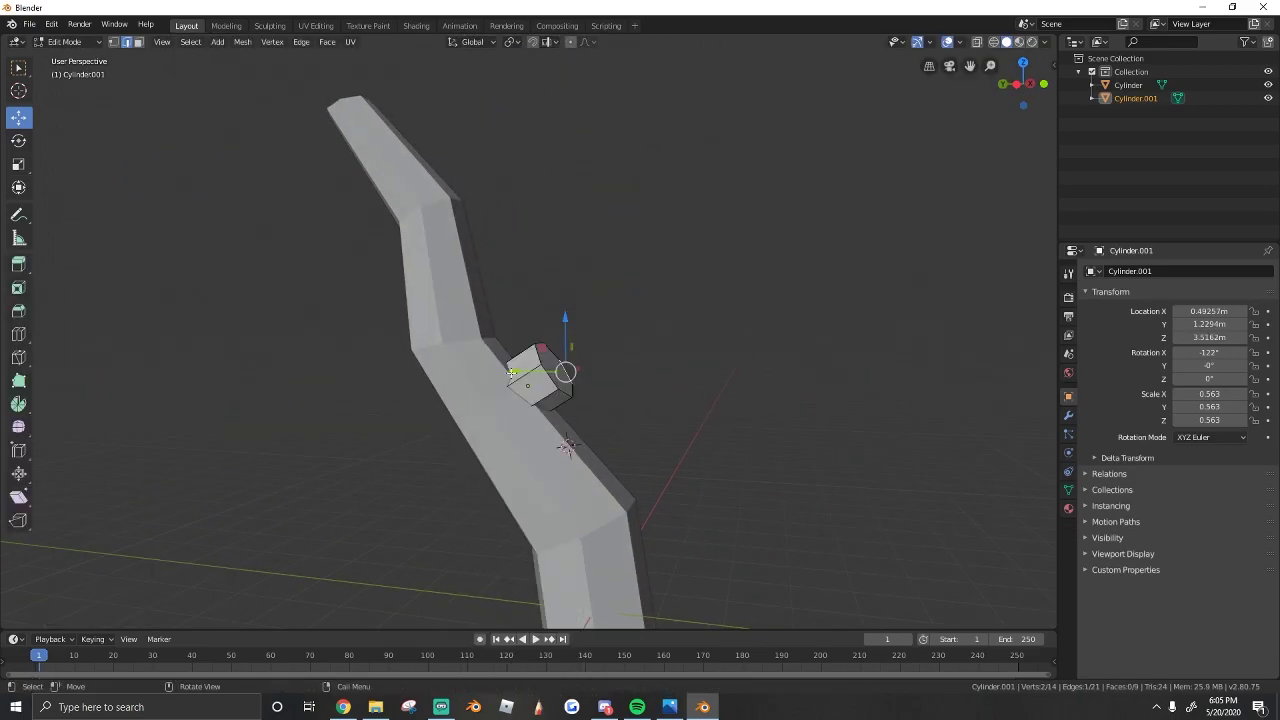
{"action": "key", "text": "s"}
{"action": "left_click", "coordinate": [582, 387]}
{"action": "left_click_drag", "start_coordinate": [504, 368], "coordinate": [562, 368]}
{"action": "left_click_drag", "start_coordinate": [612, 318], "coordinate": [612, 288]}
Extrude the branch's end face outward, rotate it and resize it by about 1.815.
{"action": "key", "text": "e"}
{"action": "left_click", "coordinate": [741, 347]}
{"action": "key", "text": "r"}
{"action": "left_click", "coordinate": [735, 335]}
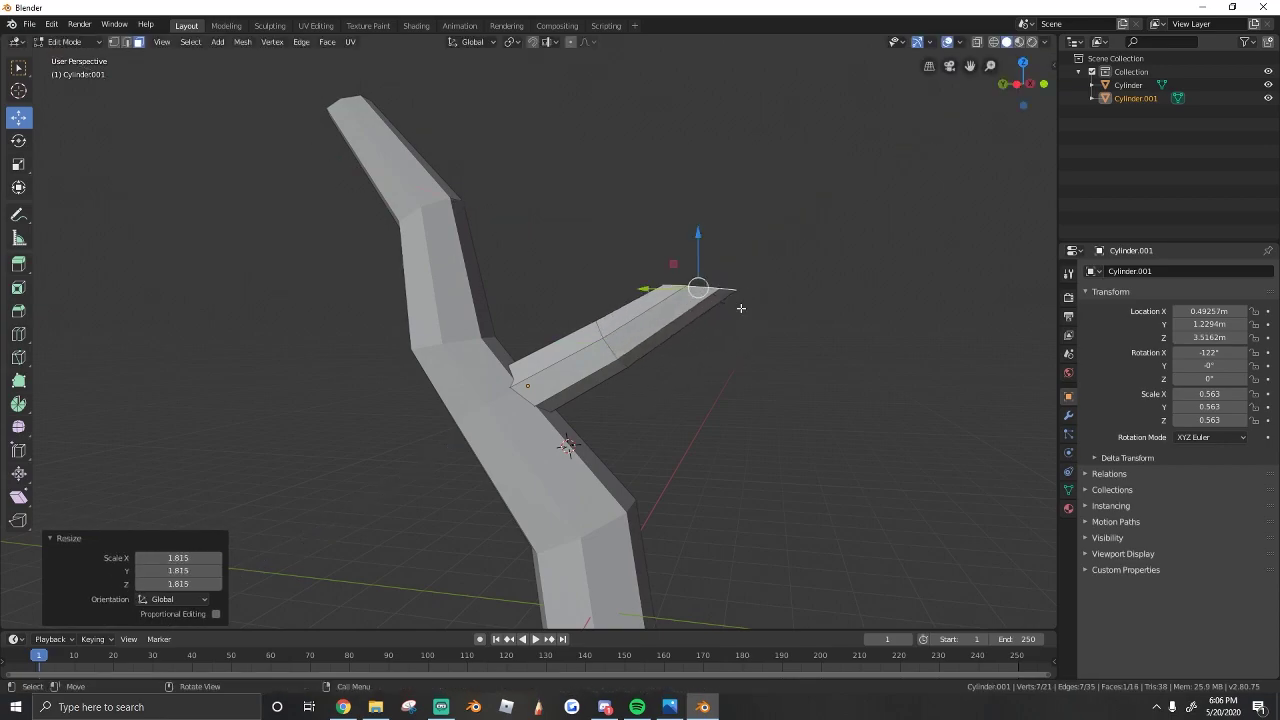
Extrude the branch's end face upward as another segment and resize it by about 1.648.
{"action": "key", "text": "e"}
{"action": "left_click", "coordinate": [702, 222]}
{"action": "key", "text": "s"}
{"action": "left_click", "coordinate": [698, 222]}
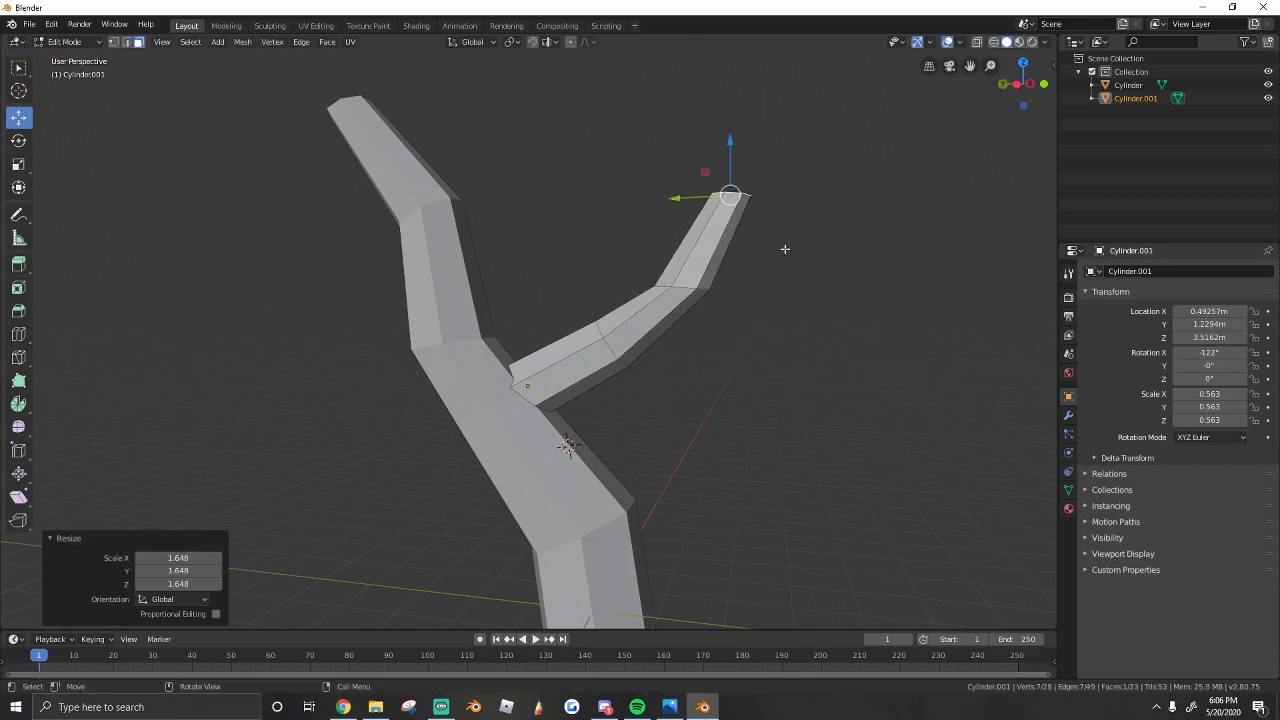
Lower the branch cylinder along the trunk to about Y 0.40, Z 2.77 m and scale it to about 0.685.
{"action": "key", "text": "Tab"}
{"action": "left_click_drag", "start_coordinate": [598, 352], "coordinate": [598, 398]}
{"action": "key", "text": "s"}
{"action": "left_click", "coordinate": [680, 409]}
Lower the branch's end face and rotate it about the X axis.
{"action": "key", "text": "Tab"}
{"action": "left_click_drag", "start_coordinate": [838, 168], "coordinate": [843, 232]}
{"action": "key", "text": "r"}
{"action": "key", "text": "x"}
{"action": "left_click", "coordinate": [850, 405]}
Rotate the branch's outer edge loop about the X axis and shrink it.
{"action": "left_click", "coordinate": [781, 315], "text": "alt"}
{"action": "key", "text": "a"}
{"action": "key", "text": "2"}
{"action": "left_click", "coordinate": [777, 314], "text": "alt"}
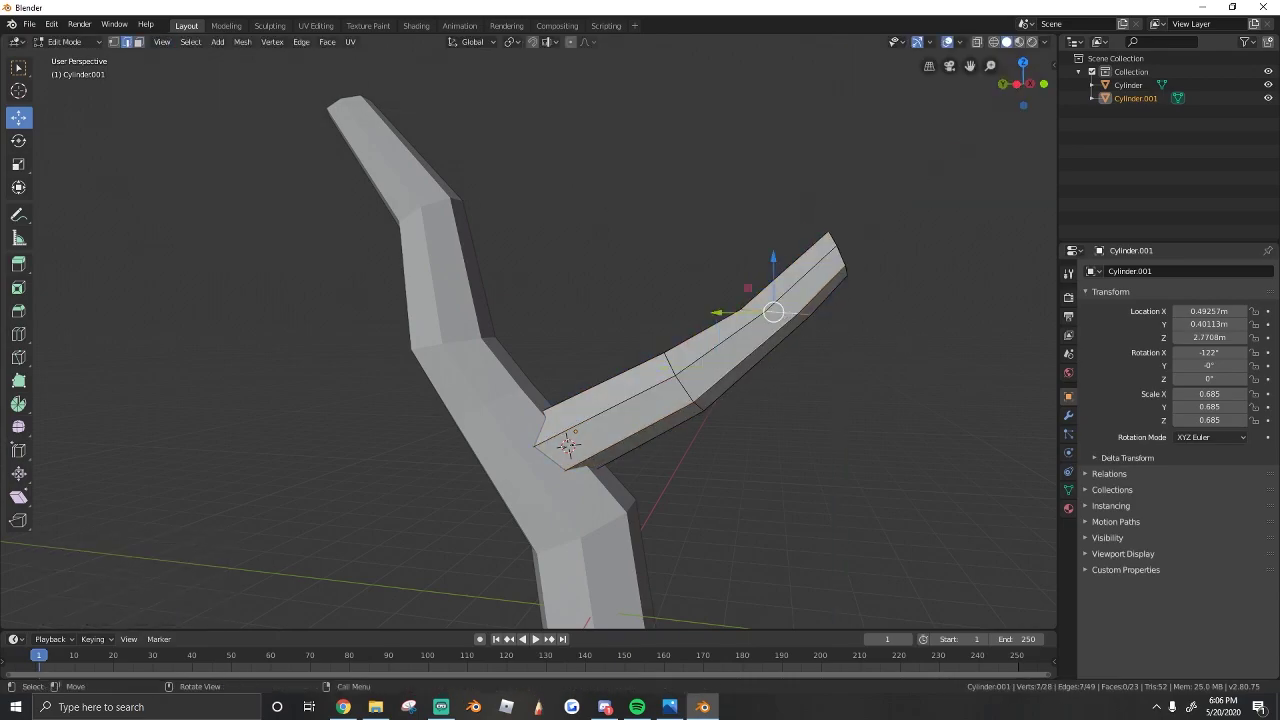
{"action": "key", "text": "r"}
{"action": "key", "text": "x"}
{"action": "left_click", "coordinate": [823, 369]}
{"action": "key", "text": "s"}
{"action": "left_click", "coordinate": [817, 338]}
Shrink the branch's tip and shift it outward to taper the last segment.
{"action": "left_click", "coordinate": [836, 256]}
{"action": "key", "text": "s"}
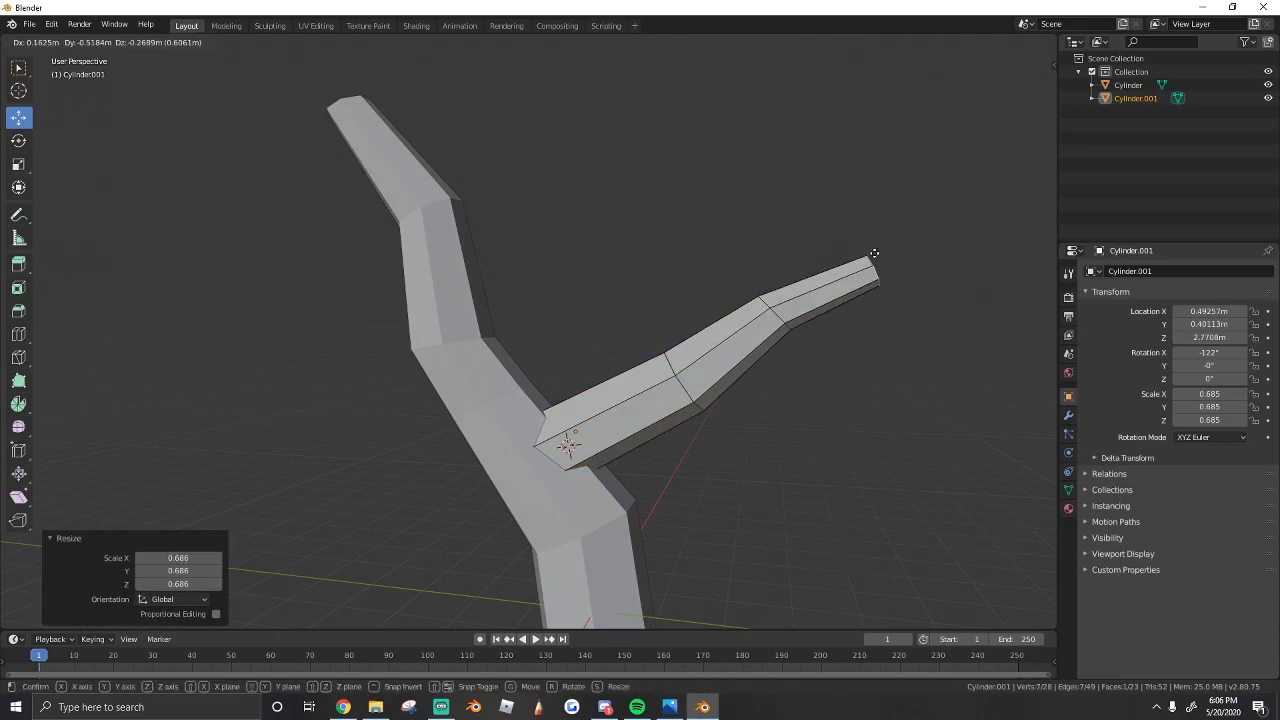
{"action": "left_click", "coordinate": [874, 253]}
{"action": "key", "text": "Tab"}
Join the branch and the trunk into a single object and clear the selection.
{"action": "key", "text": "shift+grave"}
{"action": "key", "text": "s"}
{"action": "left_click", "coordinate": [529, 337]}
{"action": "left_click", "coordinate": [539, 397], "text": "shift"}
{"action": "key", "text": "ctrl+j"}
{"action": "key", "text": "shift+grave"}
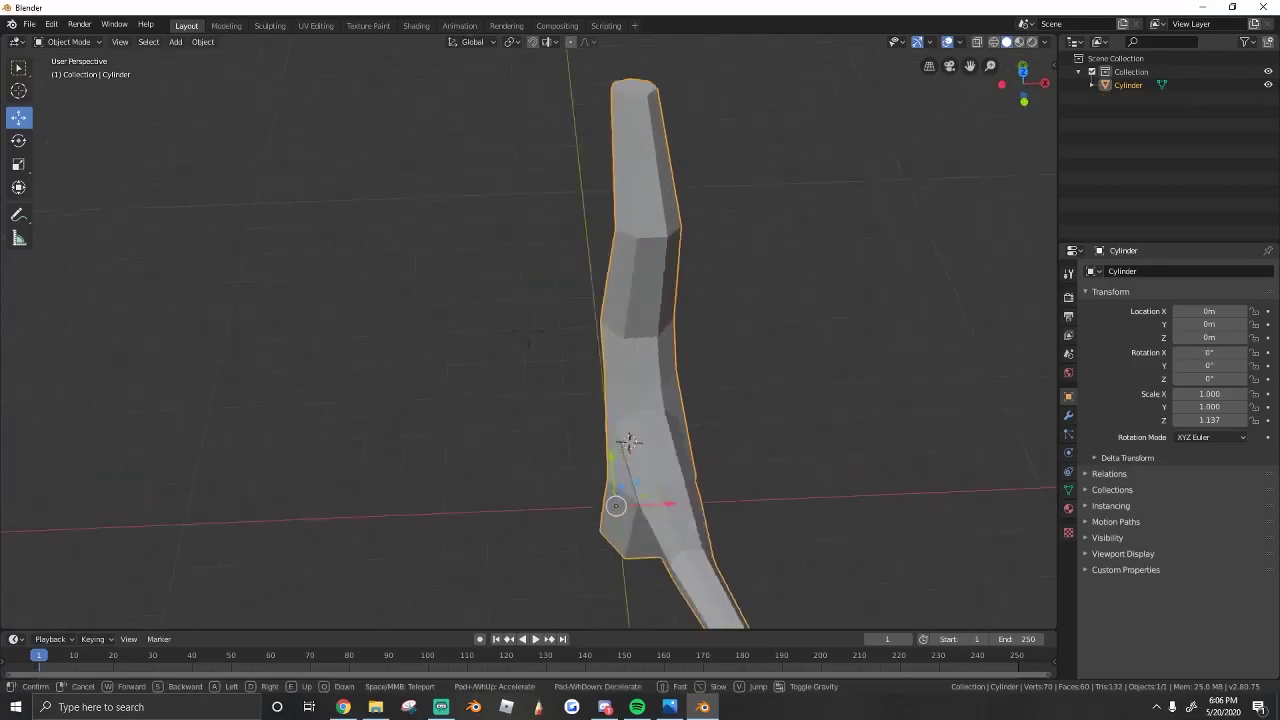
{"action": "left_click", "coordinate": [529, 337]}
{"action": "key", "text": "shift+grave"}
{"action": "left_click", "coordinate": [529, 337]}
{"action": "key", "text": "shift+grave"}
{"action": "left_click", "coordinate": [529, 337]}
{"action": "key", "text": "Tab"}
{"action": "key", "text": "Tab"}
{"action": "key", "text": "alt+a"}
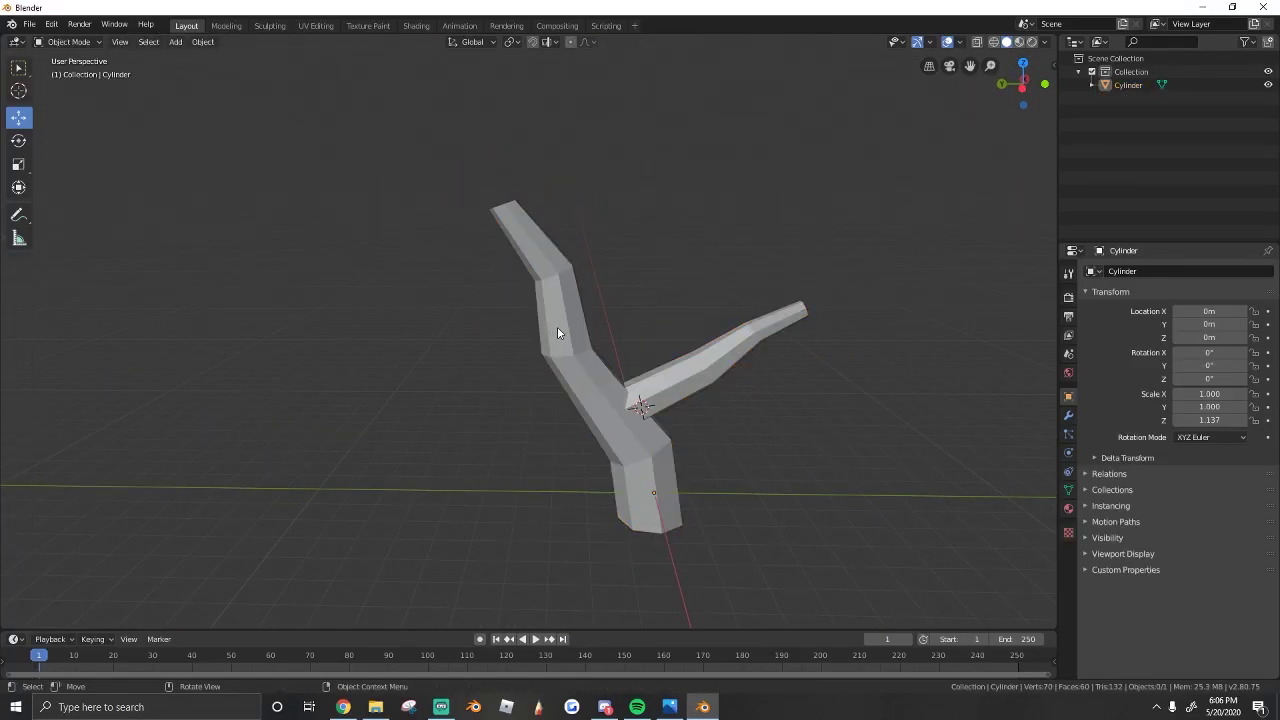
Add an ico sphere for the foliage and switch to the Modeling workspace.
{"action": "left_click", "coordinate": [175, 41]}
{"action": "mouse_move", "coordinate": [200, 54]}
{"action": "left_click", "coordinate": [300, 127]}
{"action": "left_click", "coordinate": [226, 25]}
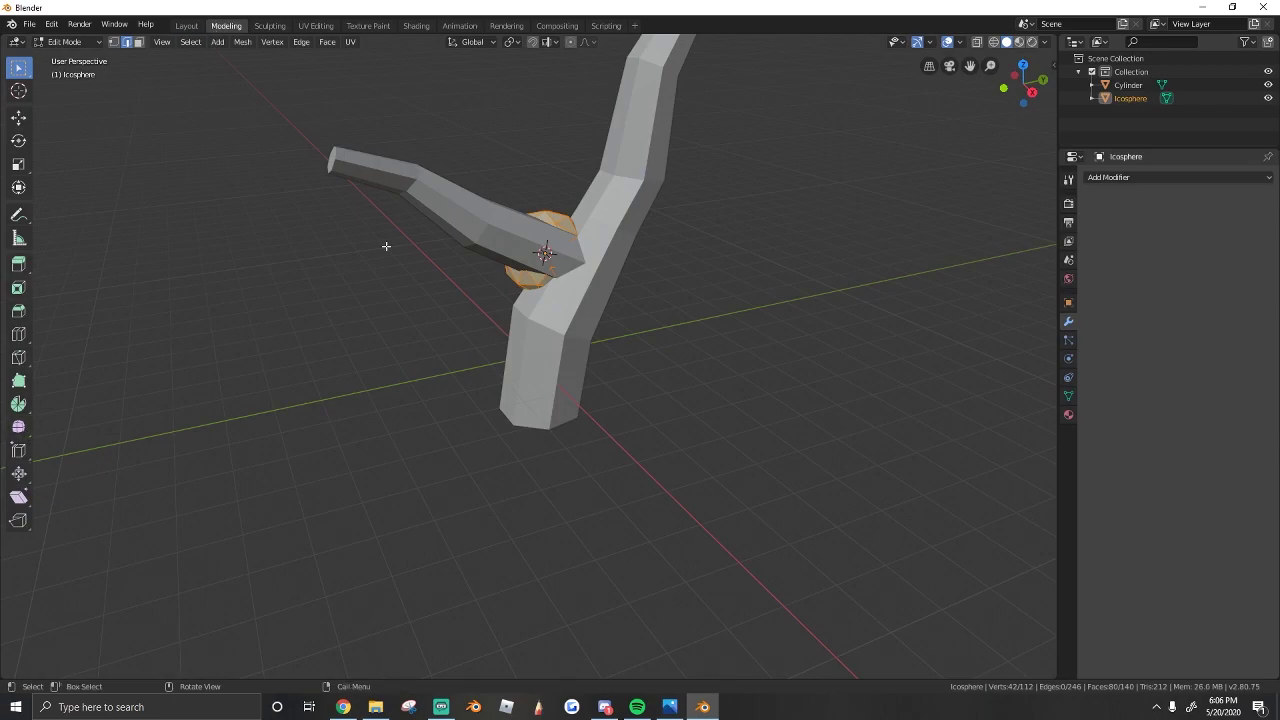
Randomize the ico sphere's vertices into an irregular clump and return to Object Mode.
{"action": "left_click_drag", "start_coordinate": [21, 430], "coordinate": [68, 452]}
{"action": "middle_click_drag", "start_coordinate": [480, 363], "coordinate": [670, 332]}
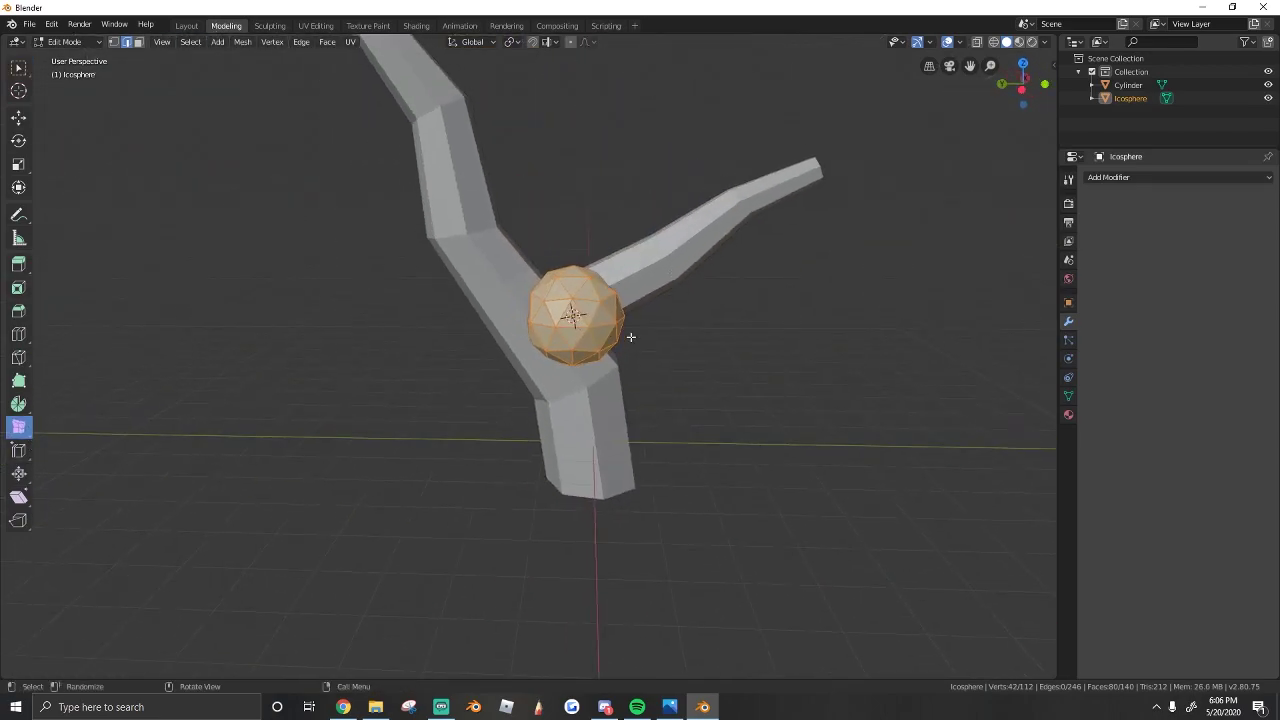
{"action": "left_click_drag", "start_coordinate": [631, 337], "coordinate": [586, 258]}
{"action": "left_click_drag", "start_coordinate": [592, 314], "coordinate": [604, 312]}
{"action": "key", "text": "Tab"}
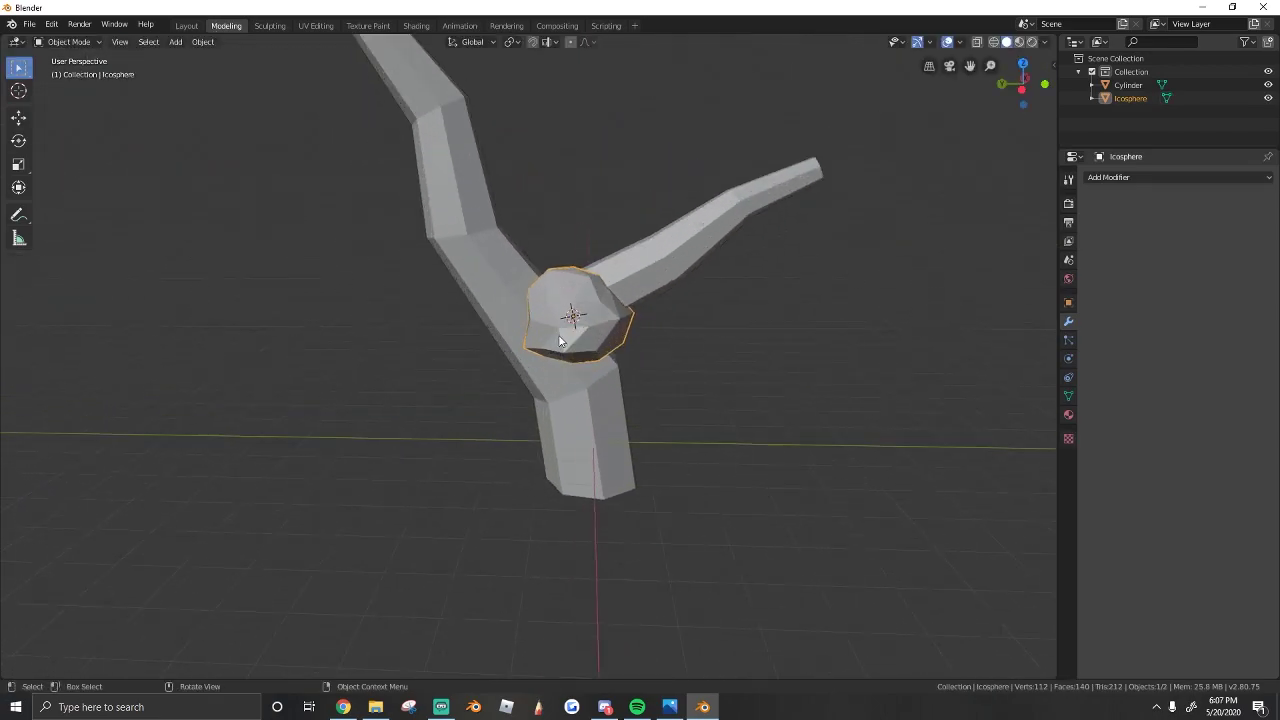
Raise the foliage clump above the fork of the trunk and enlarge it.
{"action": "left_click", "coordinate": [19, 118]}
{"action": "left_click_drag", "start_coordinate": [573, 260], "coordinate": [573, 92]}
{"action": "key", "text": "s"}
{"action": "left_click", "coordinate": [640, 90]}
{"action": "key", "text": "shift+grave"}
{"action": "left_click", "coordinate": [528, 357]}
Position the foliage clump over the trunk's upper end and enlarge it further.
{"action": "left_click_drag", "start_coordinate": [680, 390], "coordinate": [666, 277]}
{"action": "left_click_drag", "start_coordinate": [607, 380], "coordinate": [513, 230]}
{"action": "key", "text": "shift+grave"}
{"action": "left_click", "coordinate": [528, 357]}
{"action": "key", "text": "s"}
{"action": "left_click_drag", "start_coordinate": [520, 359], "coordinate": [450, 335]}
{"action": "key", "text": "shift+grave"}
{"action": "left_click", "coordinate": [528, 357]}
Duplicate the foliage clump, resize the copy smaller and place it beside the main clump on the branch side.
{"action": "key", "text": "shift+grave"}
{"action": "left_click", "coordinate": [528, 357]}
{"action": "key", "text": "shift+d"}
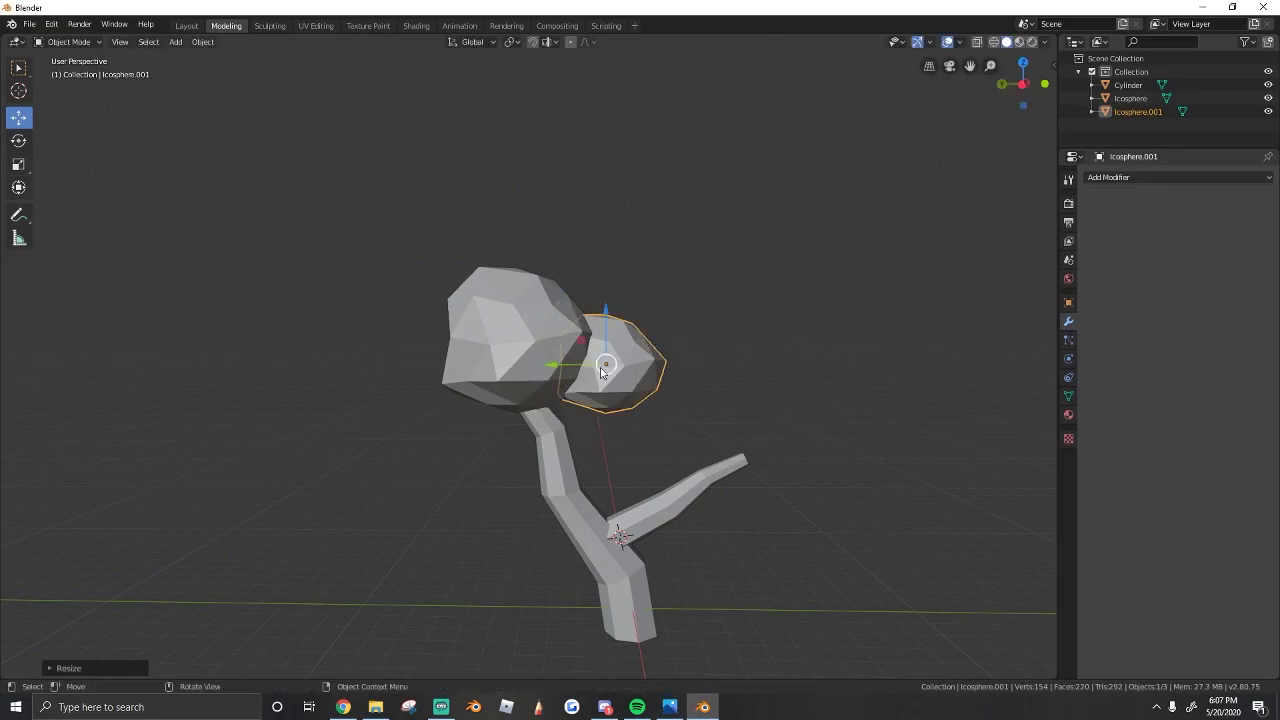
{"action": "key", "text": "s"}
{"action": "key", "text": "Return"}
{"action": "key", "text": "shift+grave"}
{"action": "left_click", "coordinate": [528, 357]}
{"action": "left_click_drag", "start_coordinate": [587, 250], "coordinate": [587, 238]}
Duplicate the smaller clump, move the copy to the opposite side of the main clump and rotate it about Z.
{"action": "key", "text": "shift+d"}
{"action": "left_click", "coordinate": [609, 277]}
{"action": "left_click_drag", "start_coordinate": [545, 288], "coordinate": [362, 294]}
{"action": "key", "text": "r"}
{"action": "key", "text": "z"}
{"action": "left_click", "coordinate": [378, 235]}
Enlarge the main foliage clump and raise it slightly.
{"action": "left_click", "coordinate": [522, 266]}
{"action": "key", "text": "s"}
{"action": "left_click", "coordinate": [524, 266]}
{"action": "mouse_move", "coordinate": [503, 207]}
{"action": "left_mouse_down"}
{"action": "mouse_move", "coordinate": [503, 189]}
{"action": "mouse_move", "coordinate": [503, 205]}
{"action": "left_mouse_up"}
{"action": "key", "text": "s"}
{"action": "left_click", "coordinate": [510, 205]}
Rotate the main foliage clump about the X axis and fine-tune its size.
{"action": "key", "text": "r"}
{"action": "key", "text": "x"}
{"action": "left_click", "coordinate": [591, 244]}
{"action": "key", "text": "s"}
{"action": "left_click", "coordinate": [600, 244]}
Adjust the clump on the branch side, then place a rotated, resized duplicate of it in front.
{"action": "left_click", "coordinate": [664, 312]}
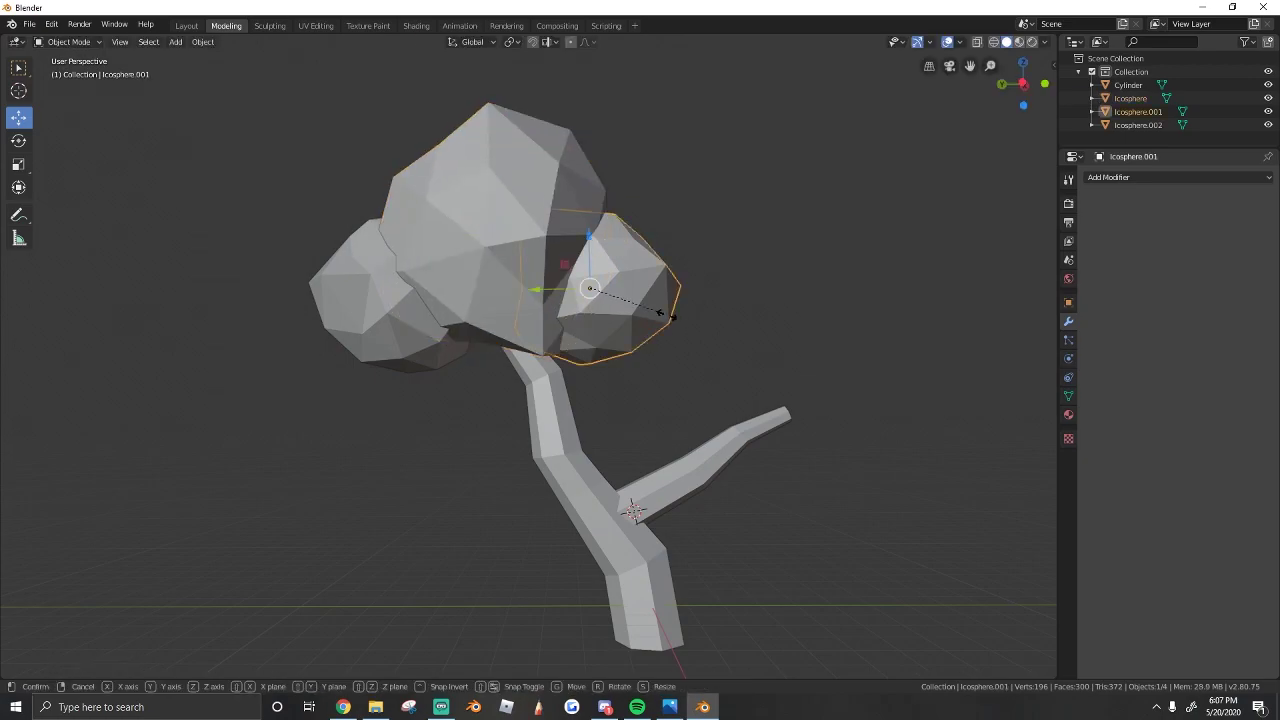
{"action": "mouse_move", "coordinate": [538, 290]}
{"action": "left_mouse_down"}
{"action": "mouse_move", "coordinate": [574, 291]}
{"action": "mouse_move", "coordinate": [531, 290]}
{"action": "left_mouse_up"}
{"action": "middle_click_drag", "start_coordinate": [531, 290], "coordinate": [532, 358]}
{"action": "left_click_drag", "start_coordinate": [557, 388], "coordinate": [562, 415]}
{"action": "key", "text": "s"}
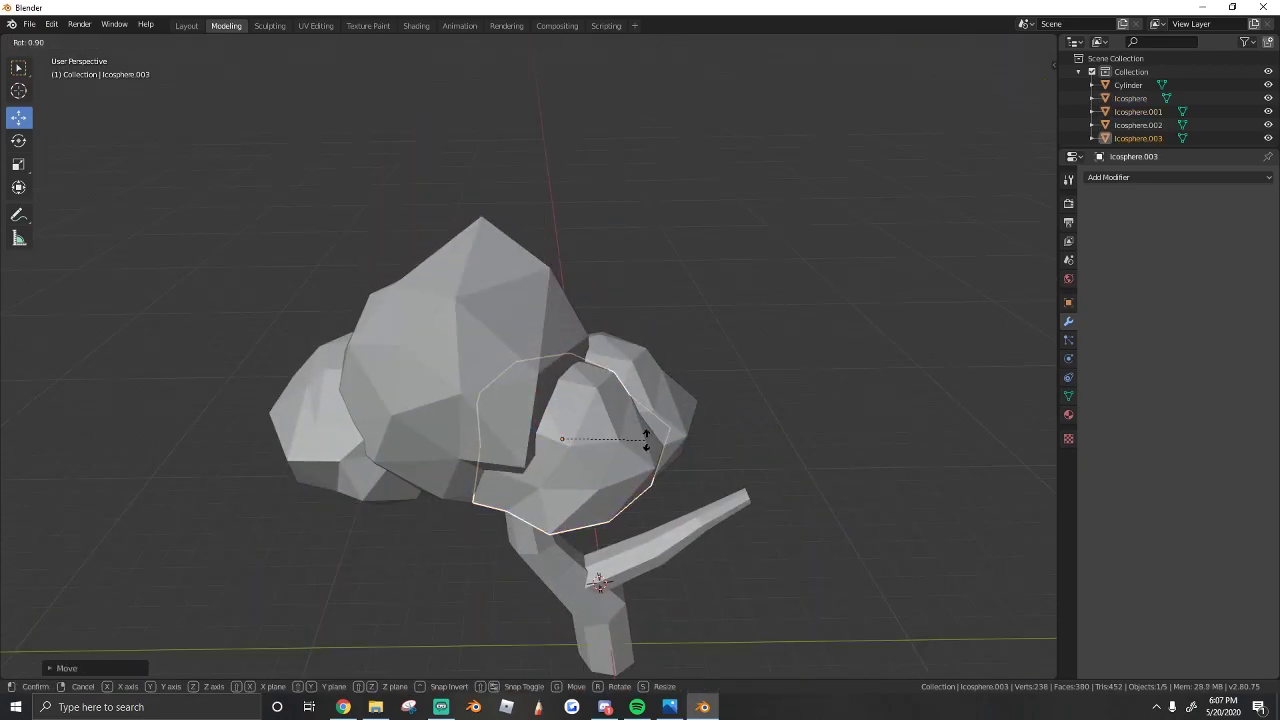
{"action": "left_click", "coordinate": [621, 438]}
{"action": "middle_click_drag", "start_coordinate": [619, 436], "coordinate": [610, 370]}
{"action": "scroll", "coordinate": [600, 340], "scroll_direction": "down", "scroll_amount": 1}
{"action": "left_click_drag", "start_coordinate": [568, 264], "coordinate": [568, 280]}
{"action": "key", "text": "s"}
{"action": "left_click", "coordinate": [641, 328]}
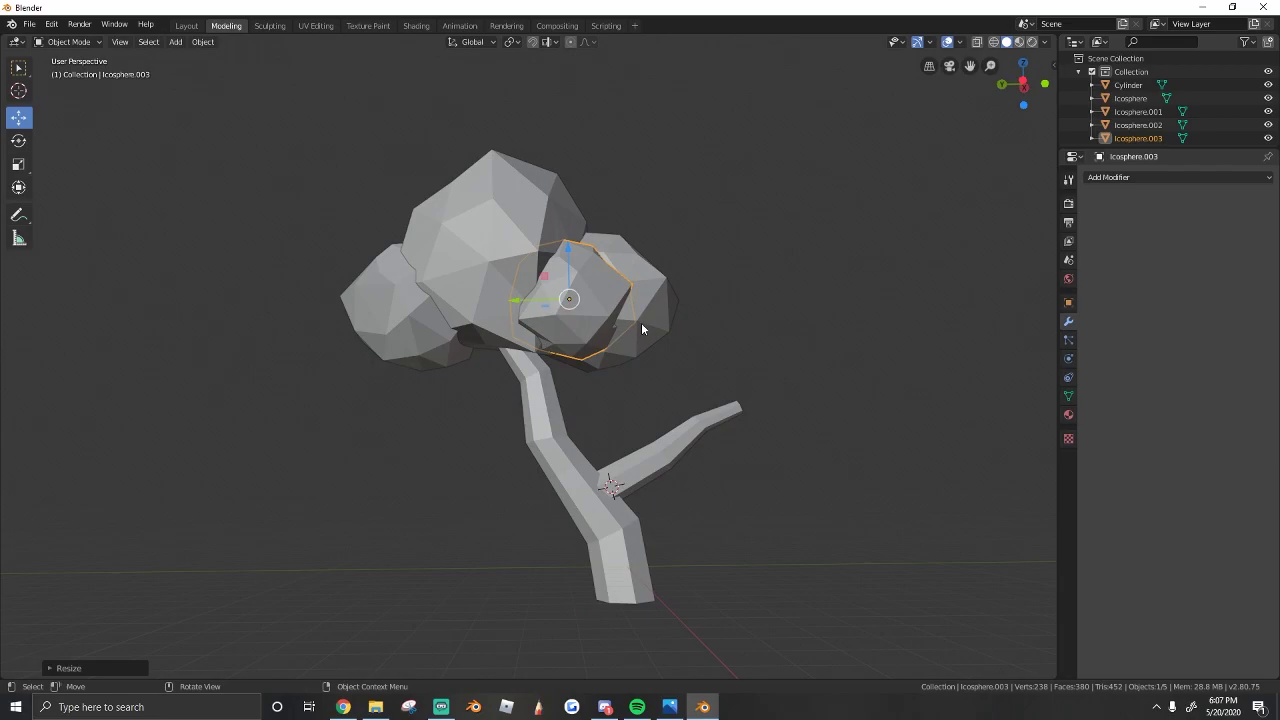
Place a rotated duplicate clump in front of the side clump farthest from the branch.
{"action": "left_click", "coordinate": [433, 317]}
{"action": "key", "text": "r"}
{"action": "left_click", "coordinate": [464, 268]}
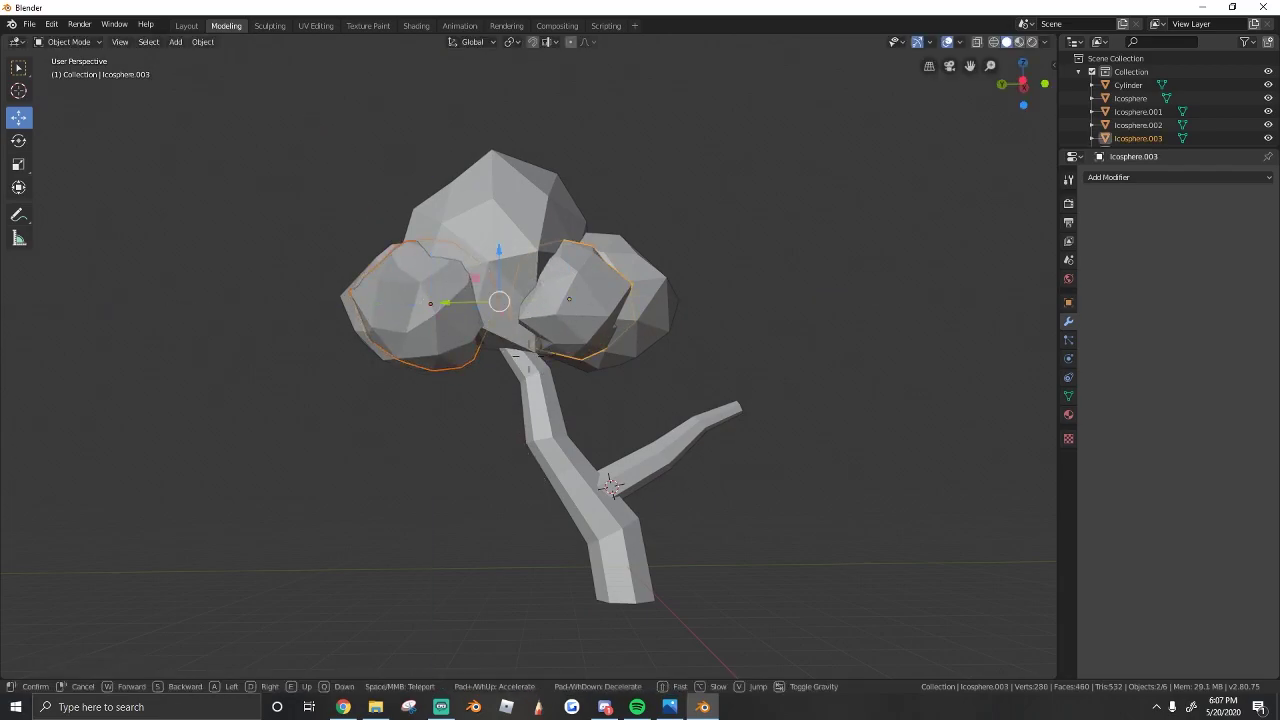
Duplicate the two front clumps, move the copies to the back of the crown and rotate them about Z.
{"action": "middle_click_drag", "start_coordinate": [440, 272], "coordinate": [563, 358]}
{"action": "key", "text": "shift+d"}
{"action": "left_click", "coordinate": [563, 358]}
{"action": "left_click_drag", "start_coordinate": [643, 345], "coordinate": [552, 333]}
{"action": "key", "text": "r"}
{"action": "key", "text": "z"}
{"action": "left_click", "coordinate": [662, 385]}
{"action": "middle_click_drag", "start_coordinate": [552, 333], "coordinate": [440, 270]}
{"action": "key", "text": "shift+grave"}
{"action": "left_click", "coordinate": [528, 358]}
Shift one of the rear clumps closer to the crown and rotate it.
{"action": "left_click", "coordinate": [485, 403]}
{"action": "left_click_drag", "start_coordinate": [590, 374], "coordinate": [561, 376]}
{"action": "key", "text": "r"}
{"action": "left_click", "coordinate": [475, 446]}
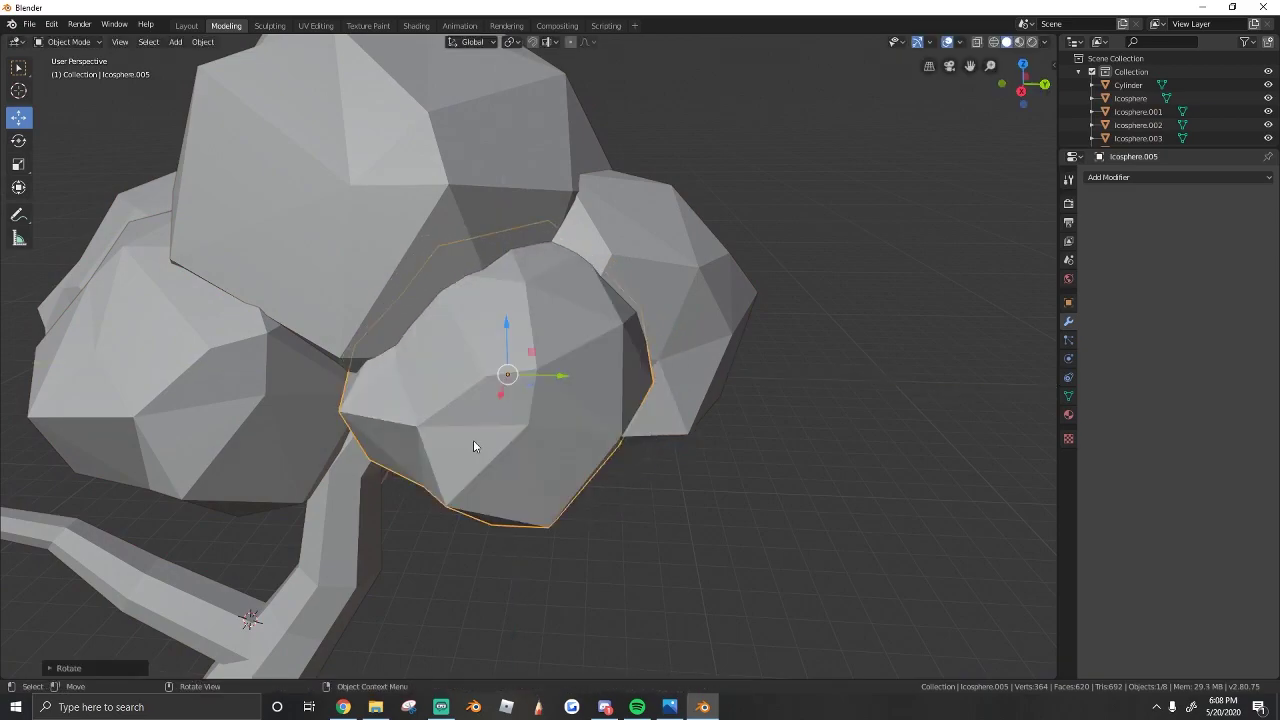
Resize the other rear clump and reposition it against the main foliage.
{"action": "key", "text": "shift+grave"}
{"action": "left_click", "coordinate": [528, 358]}
{"action": "left_click", "coordinate": [560, 455]}
{"action": "key", "text": "s"}
{"action": "left_click", "coordinate": [634, 483]}
{"action": "left_click_drag", "start_coordinate": [568, 423], "coordinate": [597, 406]}
{"action": "key", "text": "s"}
Duplicate three of the smaller clumps together and move the copies out toward the side branch.
{"action": "key", "text": "shift+grave"}
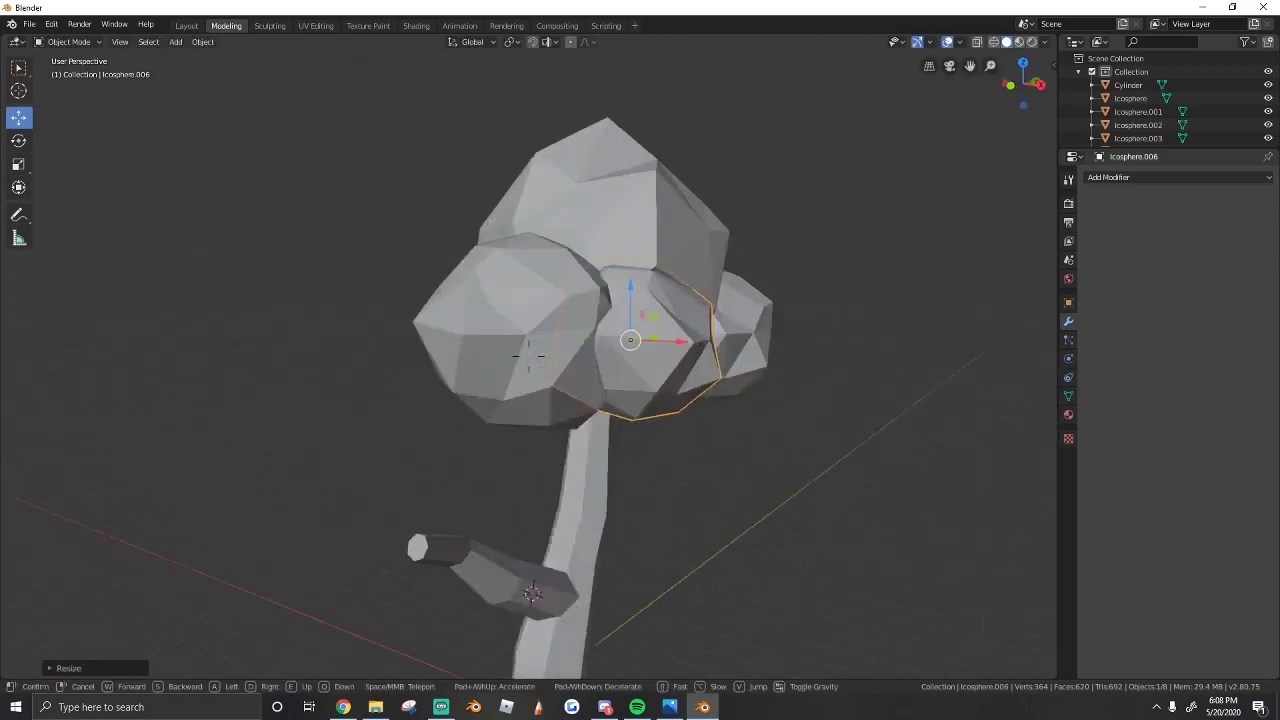
{"action": "left_click", "coordinate": [528, 358]}
{"action": "left_click", "coordinate": [561, 352], "text": "shift"}
{"action": "key", "text": "shift+grave"}
{"action": "left_click", "coordinate": [528, 358]}
{"action": "left_click", "coordinate": [500, 351], "text": "shift"}
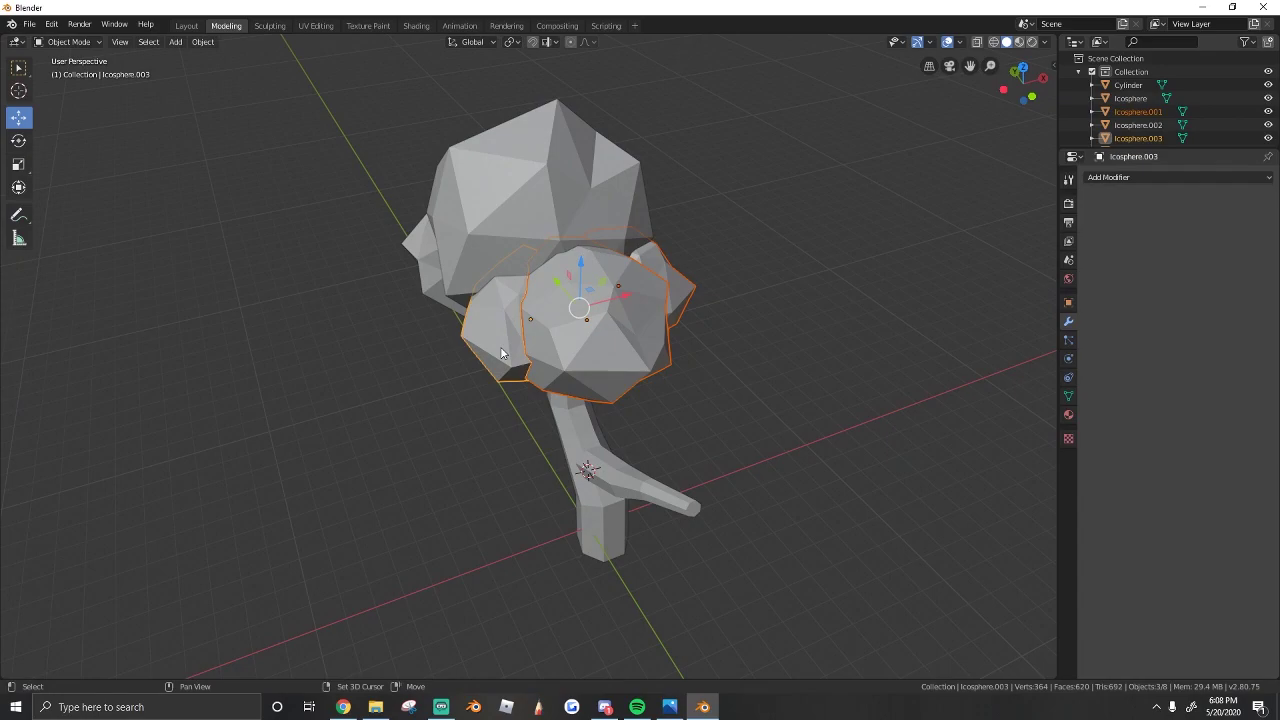
{"action": "key", "text": "shift+d"}
{"action": "left_click", "coordinate": [501, 349]}
{"action": "left_click_drag", "start_coordinate": [569, 275], "coordinate": [709, 440]}
Scale the three copied clumps and set them around the side branch's tip.
{"action": "key", "text": "s"}
{"action": "left_click", "coordinate": [768, 453]}
{"action": "key", "text": "shift+grave"}
{"action": "left_click", "coordinate": [528, 358]}
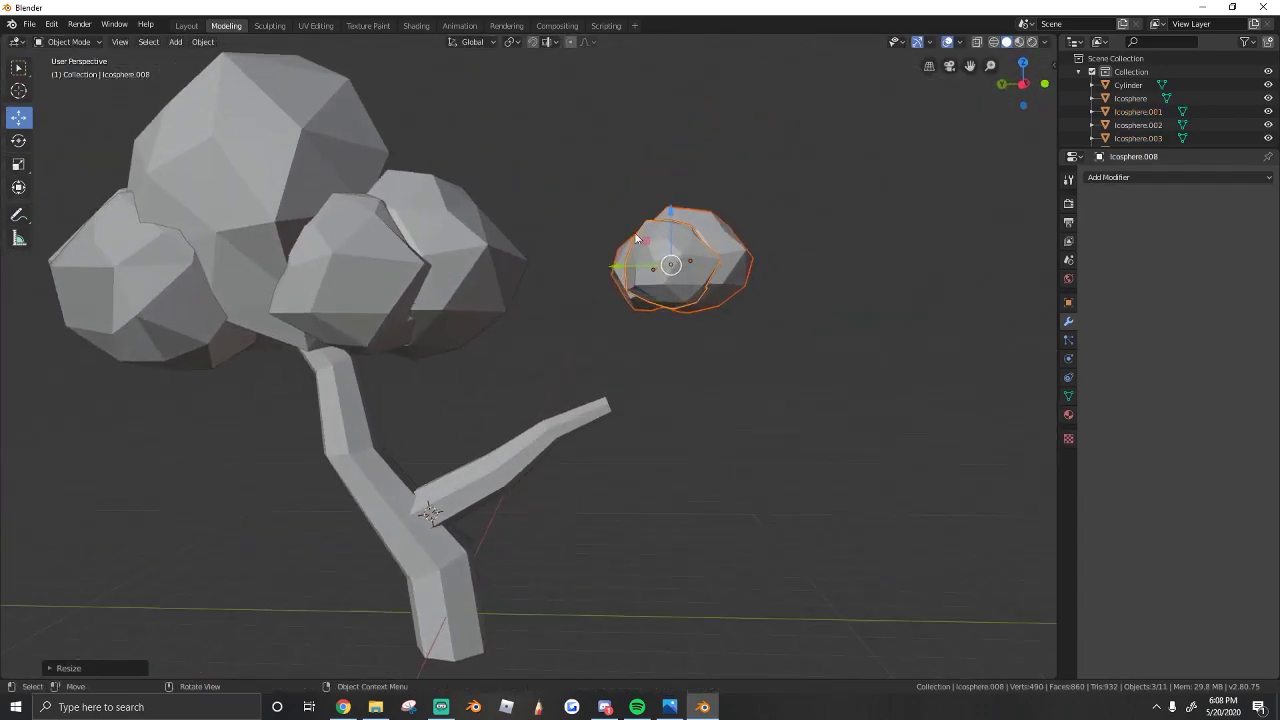
{"action": "key", "text": "s"}
{"action": "left_click_drag", "start_coordinate": [643, 240], "coordinate": [551, 390]}
{"action": "left_click", "coordinate": [668, 374]}
Reposition the individual clumps around the branch tip so they overlap as a compact group.
{"action": "key", "text": "shift+grave"}
{"action": "left_click", "coordinate": [528, 358]}
{"action": "left_click", "coordinate": [633, 369]}
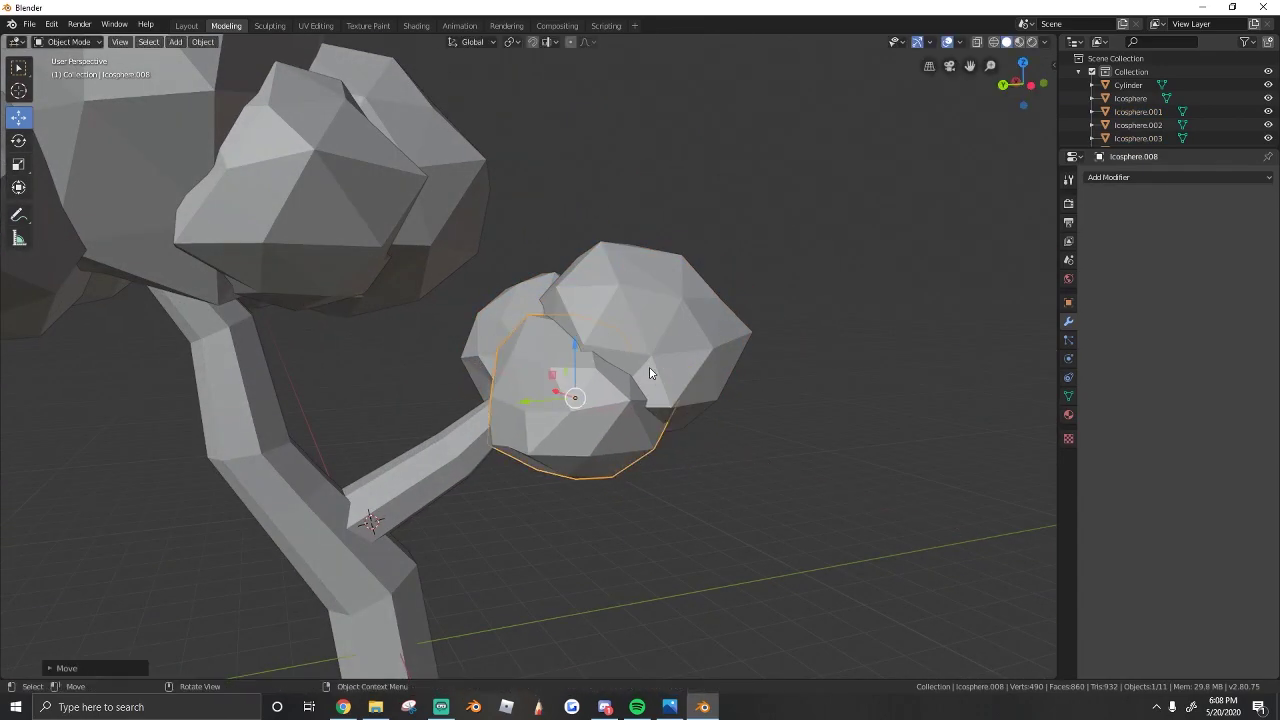
{"action": "left_click", "coordinate": [652, 368]}
{"action": "key", "text": "shift+grave"}
{"action": "left_click", "coordinate": [528, 358]}
{"action": "left_click_drag", "start_coordinate": [540, 344], "coordinate": [524, 366]}
{"action": "left_click", "coordinate": [436, 412]}
{"action": "left_click_drag", "start_coordinate": [451, 430], "coordinate": [441, 466]}
{"action": "left_click_drag", "start_coordinate": [456, 418], "coordinate": [474, 426]}
Lower one of the branch-tip clumps, resize it and nudge it against its neighbours.
{"action": "key", "text": "shift+grave"}
{"action": "left_click", "coordinate": [528, 358]}
{"action": "left_click_drag", "start_coordinate": [547, 392], "coordinate": [549, 494]}
{"action": "key", "text": "s"}
{"action": "left_click_drag", "start_coordinate": [585, 550], "coordinate": [563, 541]}
{"action": "left_click_drag", "start_coordinate": [484, 539], "coordinate": [508, 530]}
Resize the clump covering the branch's end and move it over the tip.
{"action": "left_click", "coordinate": [668, 455]}
{"action": "left_click_drag", "start_coordinate": [674, 479], "coordinate": [706, 489]}
{"action": "key", "text": "s"}
{"action": "left_click", "coordinate": [629, 496]}
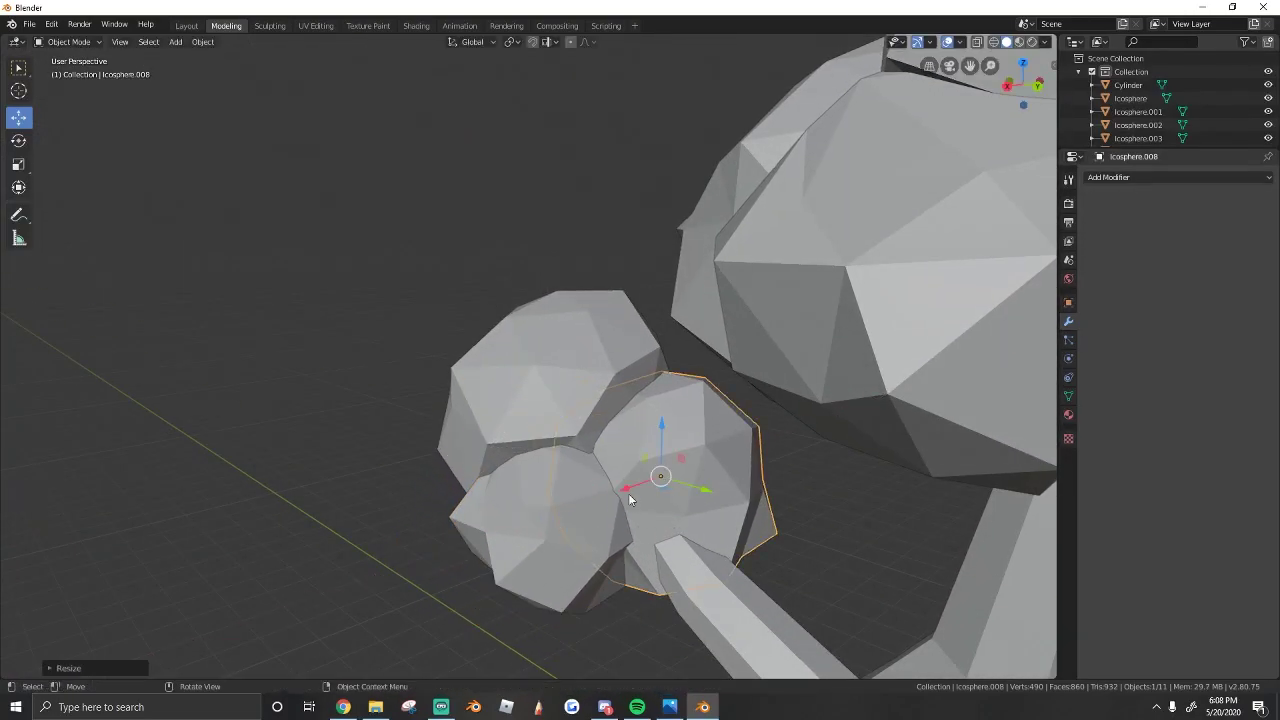
{"action": "left_click_drag", "start_coordinate": [628, 491], "coordinate": [658, 478]}
{"action": "left_click_drag", "start_coordinate": [710, 445], "coordinate": [697, 447]}
Select all the foliage clumps of the main crown, scale them up together and shift them horizontally over the trunk.
{"action": "key", "text": "shift+grave"}
{"action": "left_click", "coordinate": [528, 358]}
{"action": "key", "text": "a"}
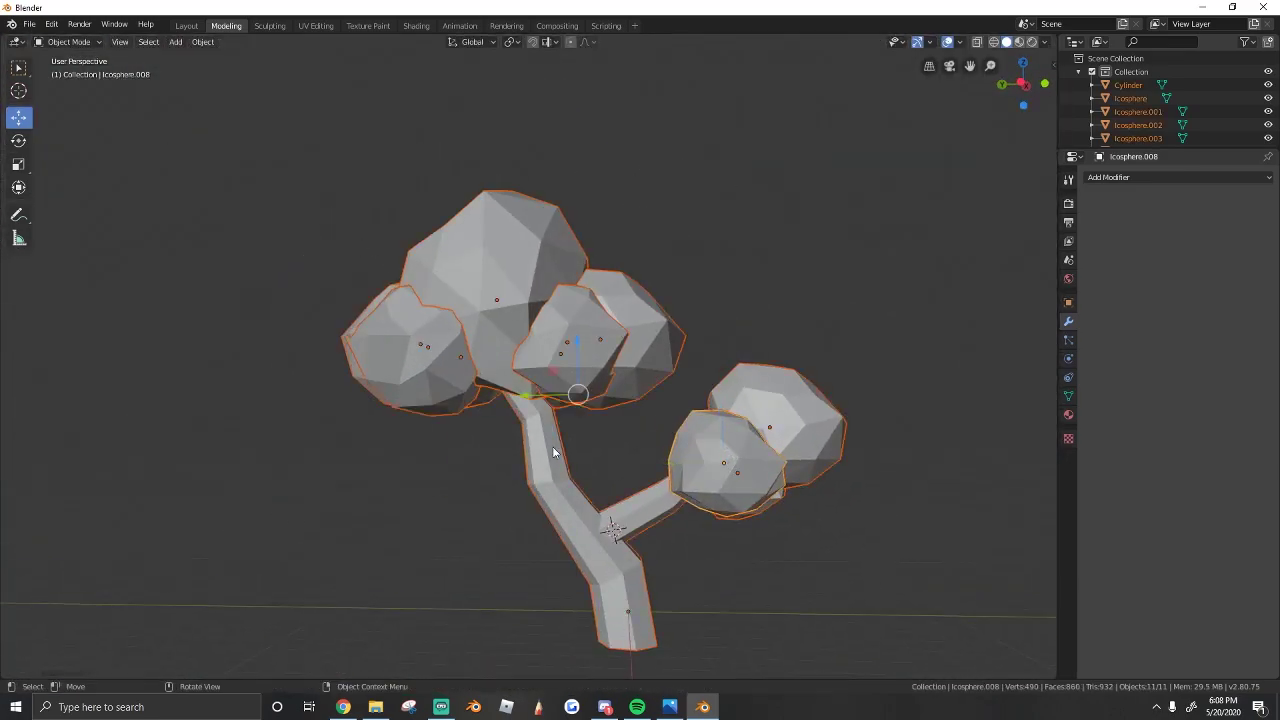
{"action": "left_click", "coordinate": [545, 347]}
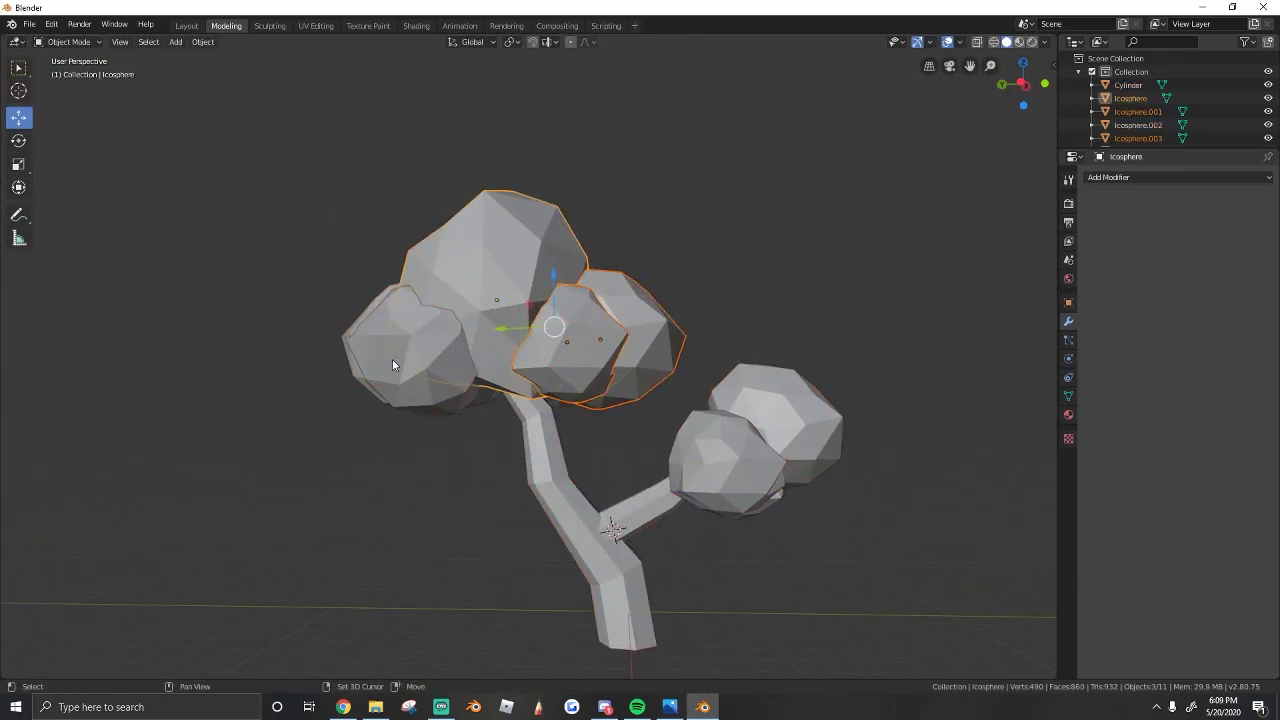
{"action": "left_click", "coordinate": [392, 365], "text": "shift"}
{"action": "key", "text": "shift+grave"}
{"action": "left_click", "coordinate": [528, 358]}
{"action": "left_click", "coordinate": [556, 382], "text": "shift"}
{"action": "key", "text": "shift+grave"}
{"action": "left_click", "coordinate": [540, 360], "text": "shift"}
{"action": "key", "text": "shift+grave"}
{"action": "key", "text": "shift+grave"}
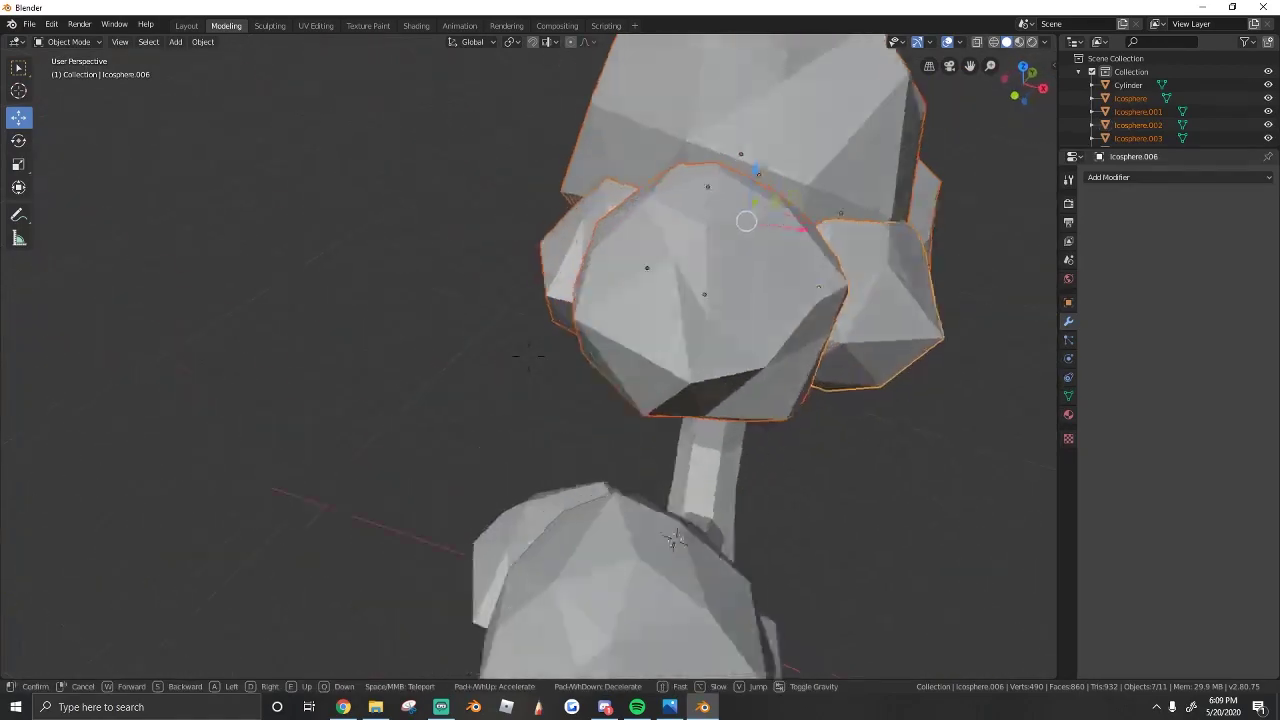
{"action": "left_click", "coordinate": [528, 358]}
{"action": "key", "text": "s"}
{"action": "left_click", "coordinate": [506, 361]}
{"action": "key", "text": "shift+grave"}
{"action": "left_click", "coordinate": [528, 358]}
{"action": "left_click_drag", "start_coordinate": [491, 342], "coordinate": [508, 342]}
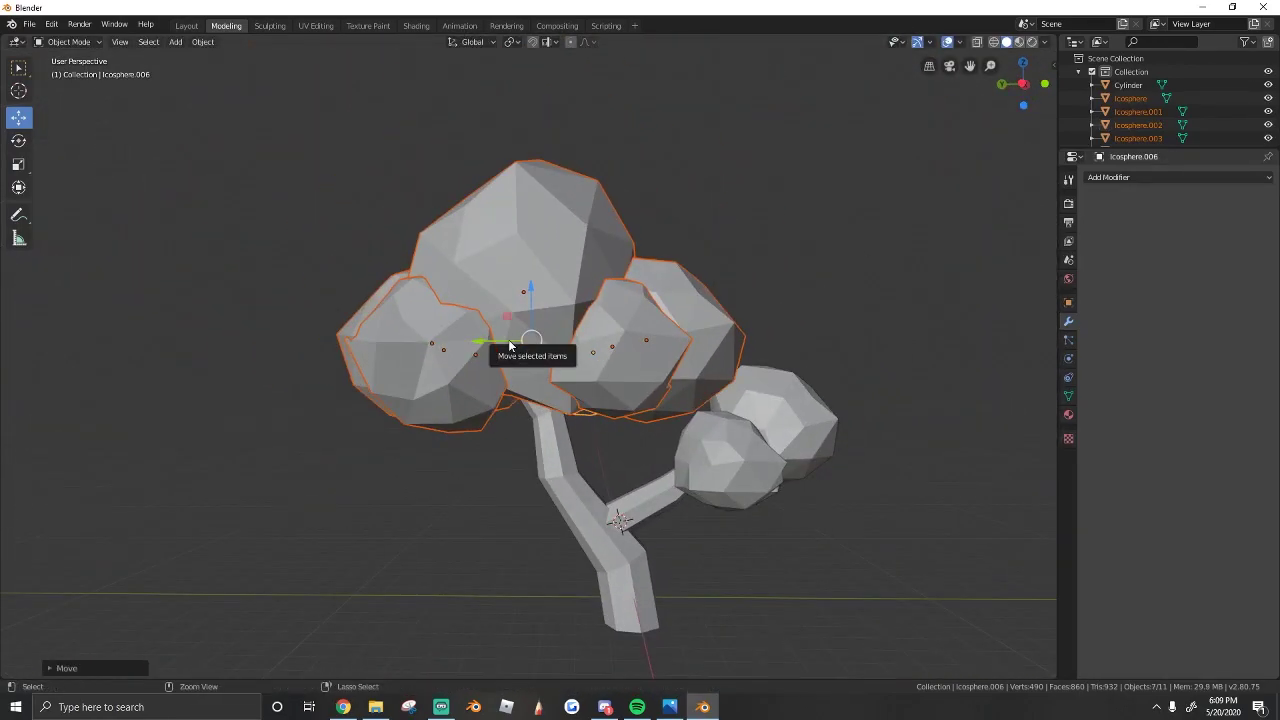
Join the main crown's clumps into one object and the branch-tip clumps into another.
{"action": "key", "text": "ctrl+j"}
{"action": "left_click", "coordinate": [759, 444]}
{"action": "left_click", "coordinate": [784, 414], "text": "shift"}
{"action": "key", "text": "shift+grave"}
{"action": "left_click", "coordinate": [528, 358]}
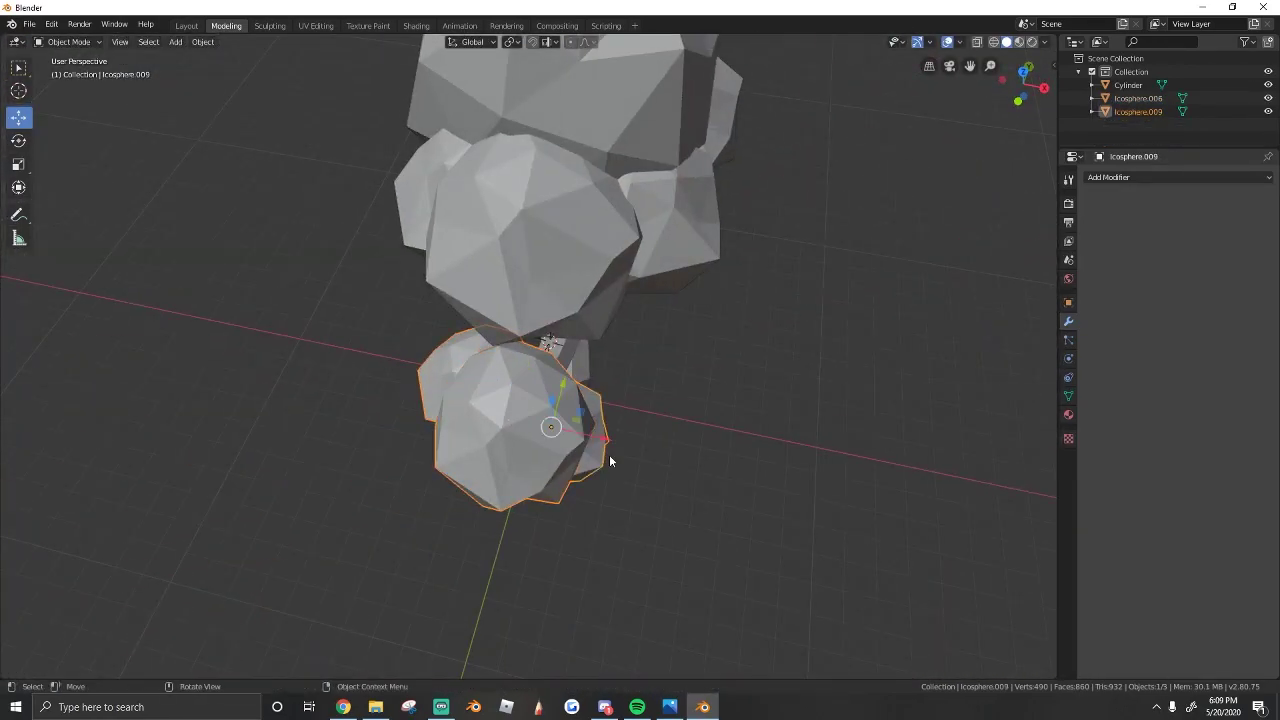
{"action": "middle_click_drag", "start_coordinate": [610, 460], "coordinate": [647, 352]}
Reduce the faces of the main crown and the branch-tip foliage with applied Decimate modifiers.
{"action": "key", "text": "a"}
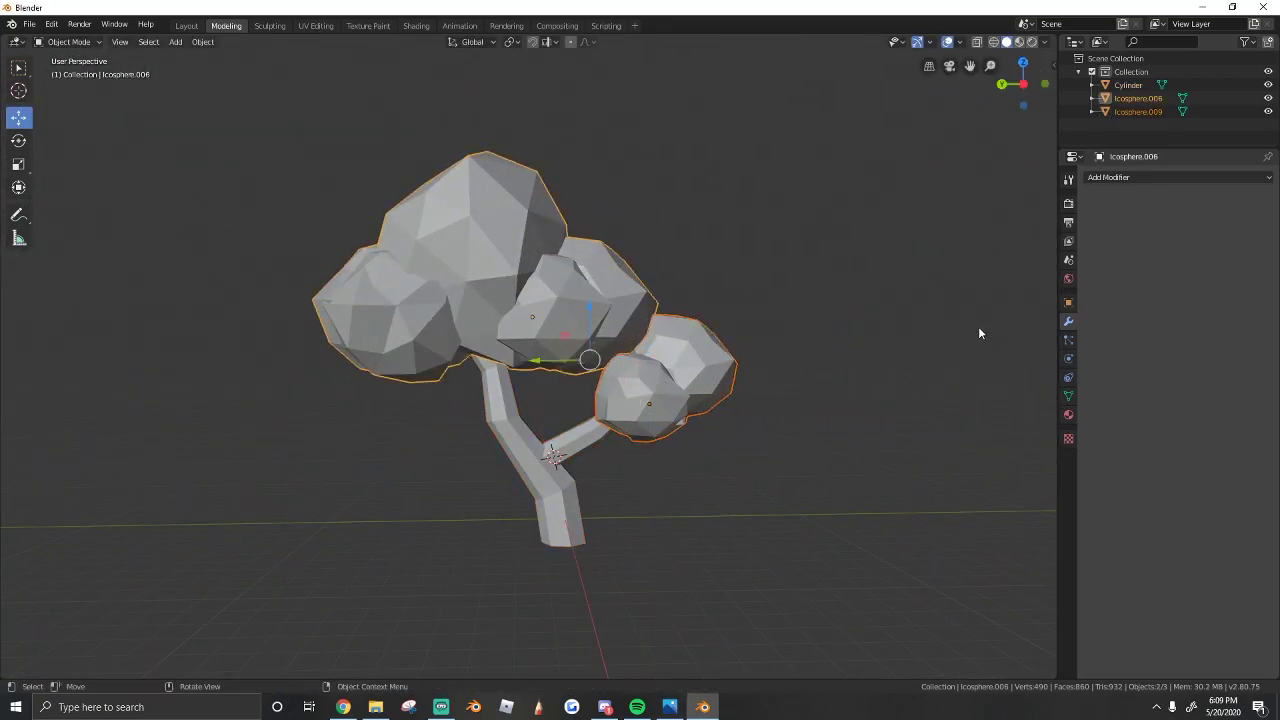
{"action": "left_click", "coordinate": [1178, 177]}
{"action": "left_click", "coordinate": [1010, 266]}
{"action": "left_click", "coordinate": [735, 358]}
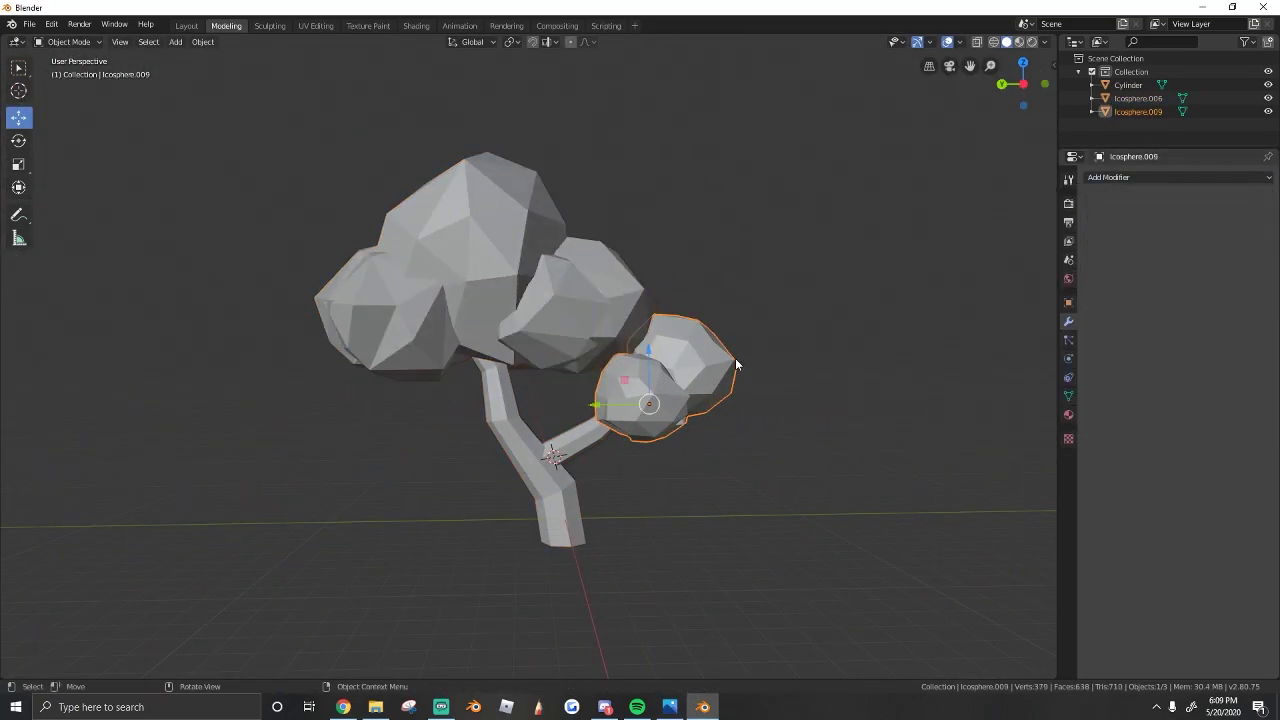
{"action": "left_click", "coordinate": [1178, 177]}
{"action": "left_click", "coordinate": [1010, 266]}
{"action": "left_click_drag", "start_coordinate": [1160, 250], "coordinate": [1110, 250]}
{"action": "left_click", "coordinate": [1133, 219]}
{"action": "left_click", "coordinate": [630, 399]}
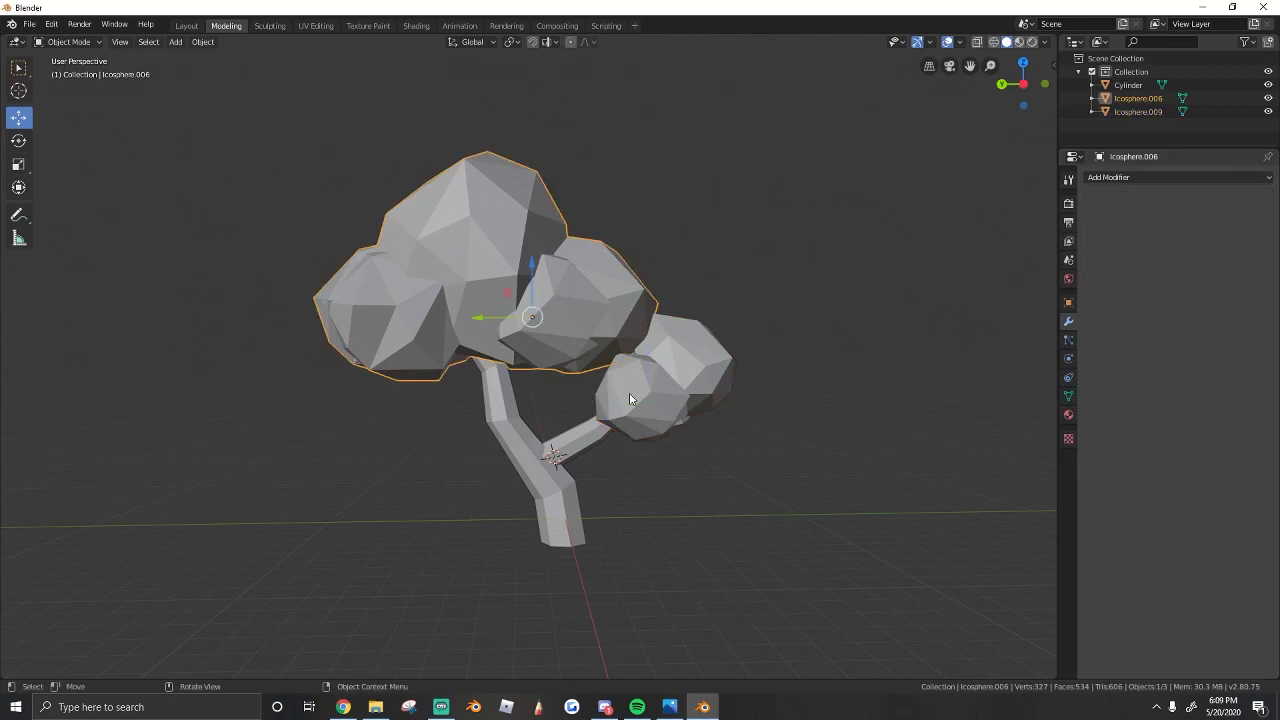
{"action": "left_click", "coordinate": [784, 386]}
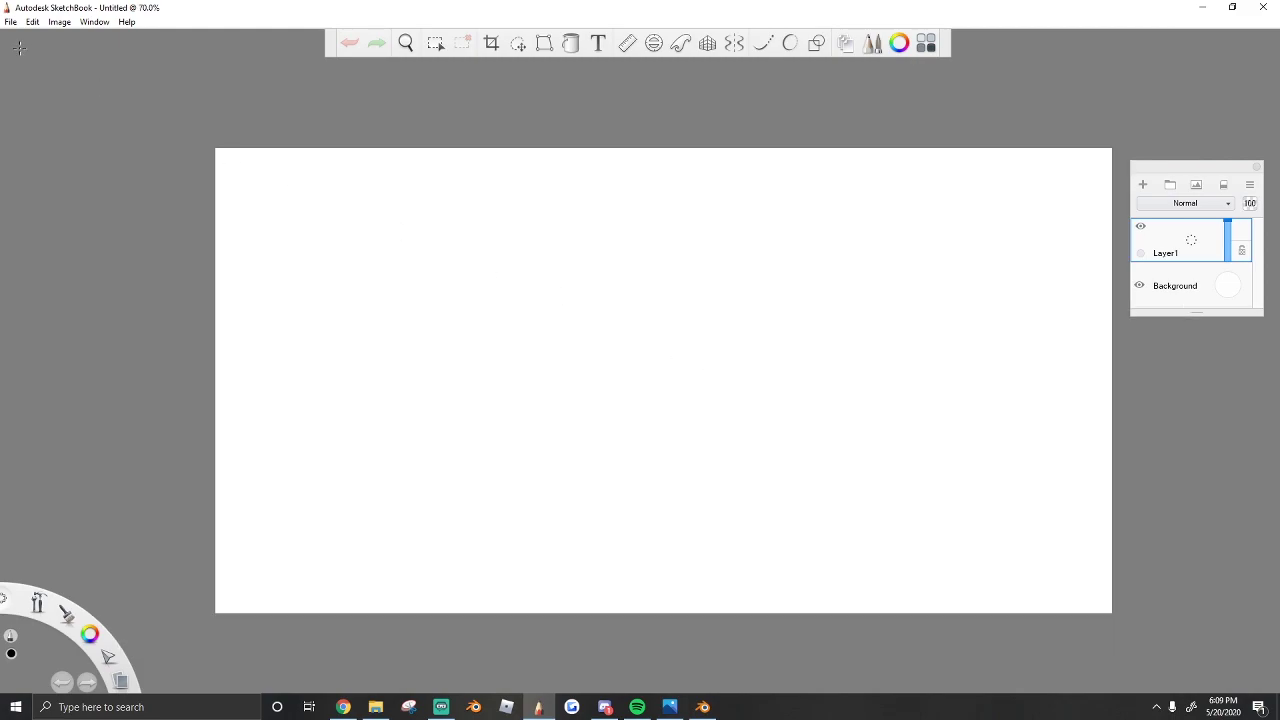
Switch to Autodesk SketchBook and resize the blank canvas to a square.
{"action": "left_click", "coordinate": [58, 22]}
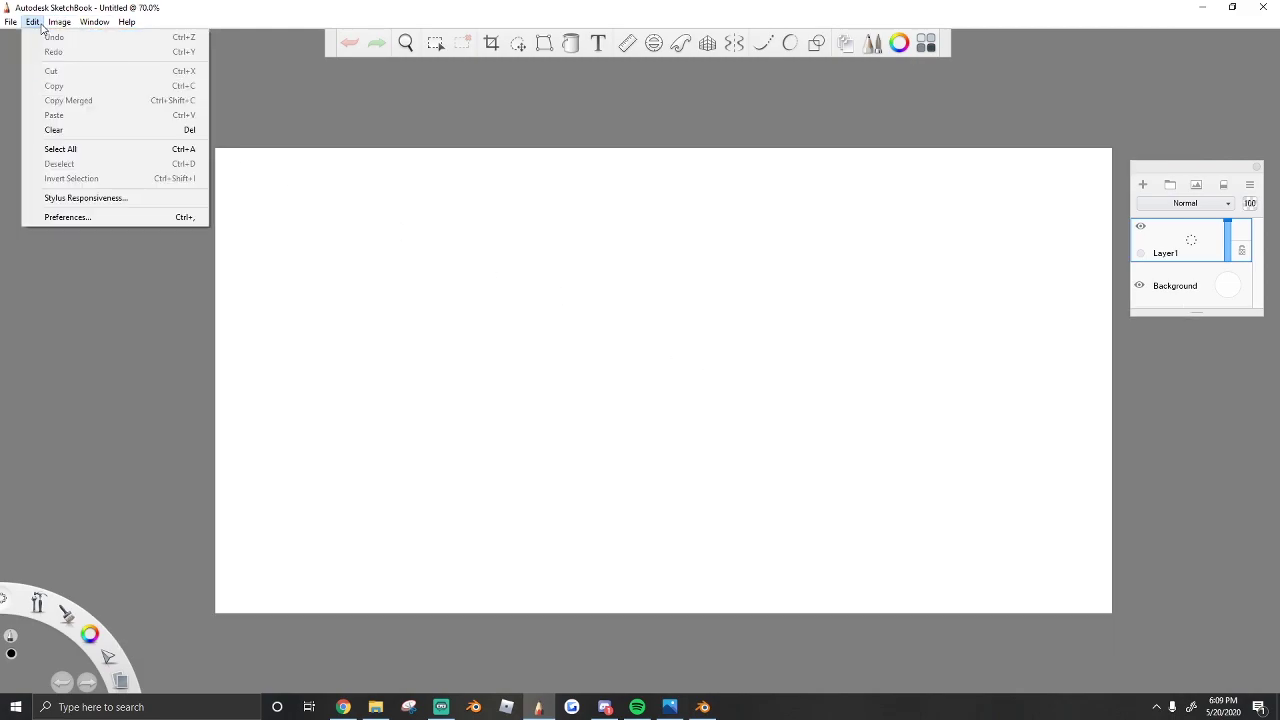
{"action": "left_click", "coordinate": [89, 52]}
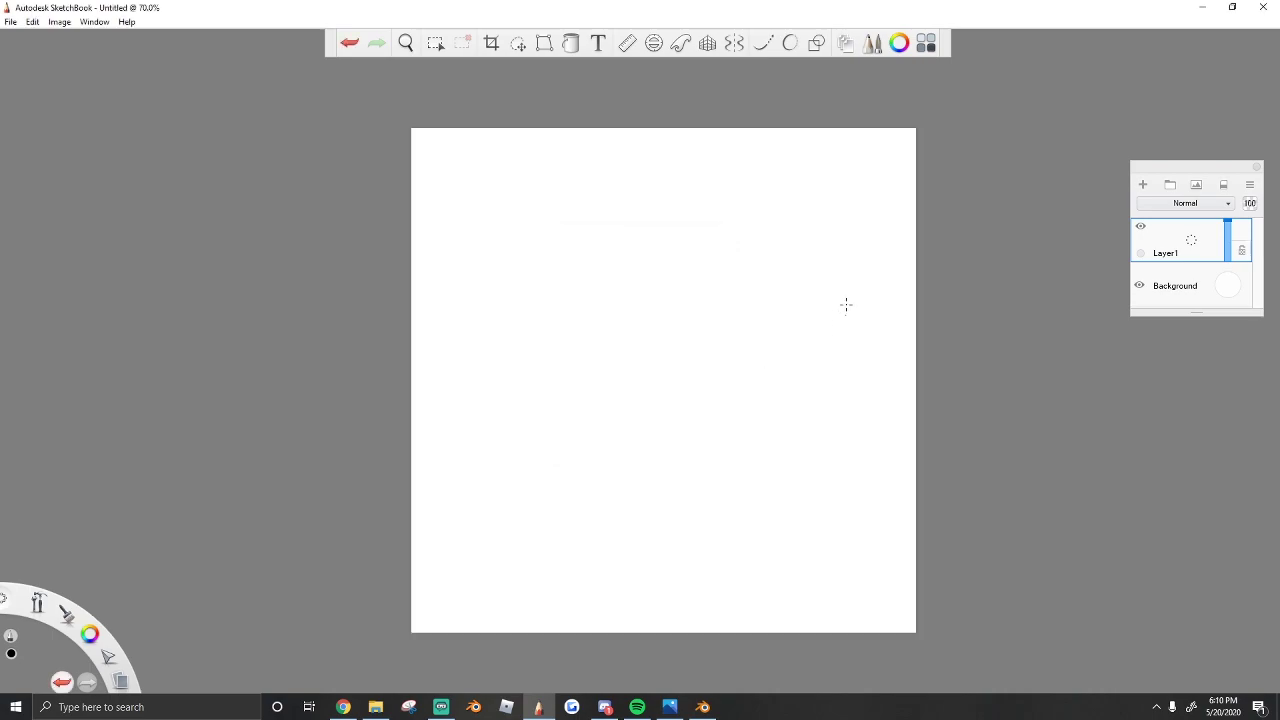
{"action": "scroll", "coordinate": [846, 305], "scroll_direction": "down", "scroll_amount": 1}
{"action": "scroll", "coordinate": [634, 215], "scroll_direction": "up", "scroll_amount": 2}
Fill the canvas with a horizontal linear gradient and remove its middle colour stop.
{"action": "left_click", "coordinate": [571, 44]}
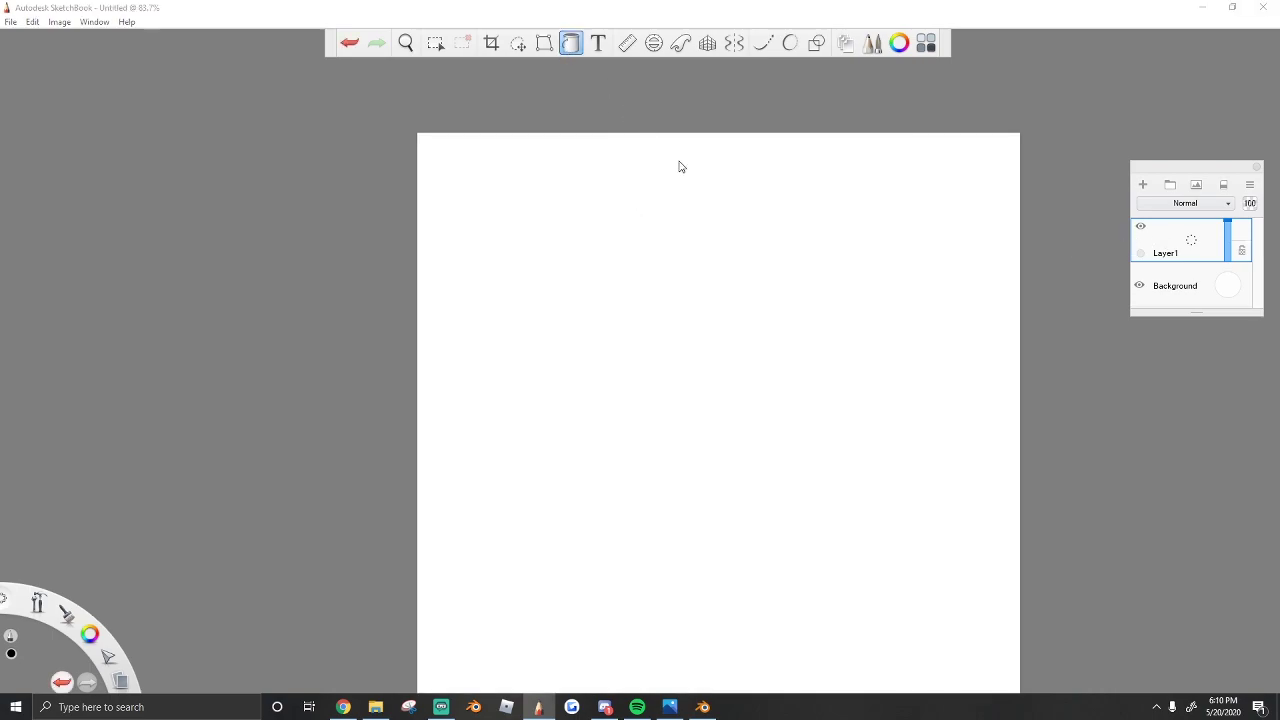
{"action": "scroll", "coordinate": [763, 195], "scroll_direction": "down", "scroll_amount": 2}
{"action": "left_click", "coordinate": [796, 74]}
{"action": "left_click", "coordinate": [718, 352]}
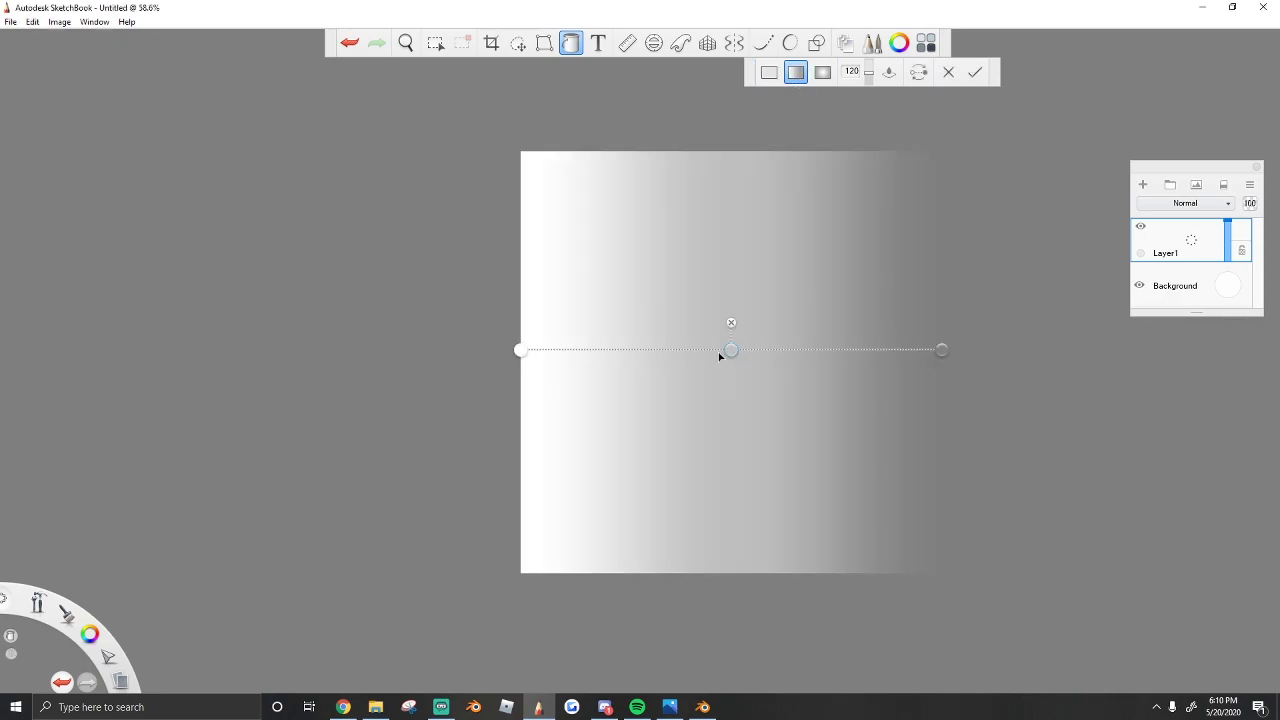
{"action": "left_click", "coordinate": [732, 324]}
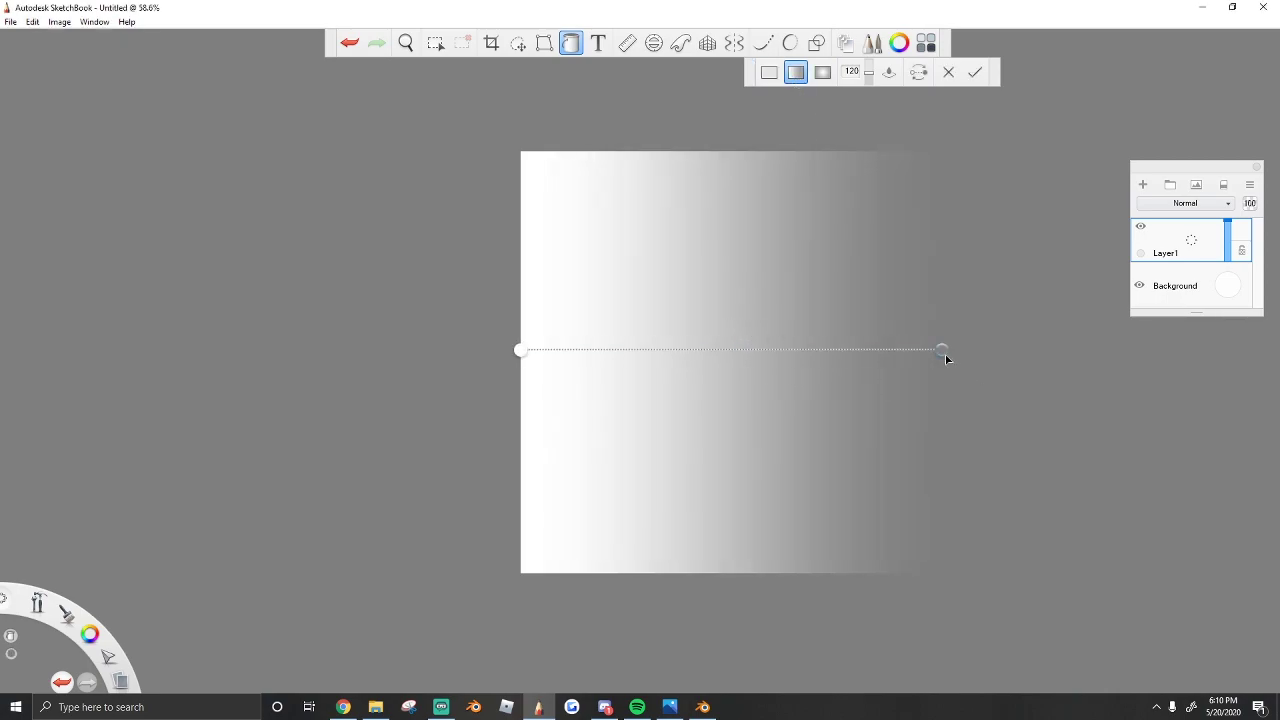
Set the gradient's right stop to teal and its left stop to light green, sampling colours from the reference.
{"action": "key", "text": "alt+Tab"}
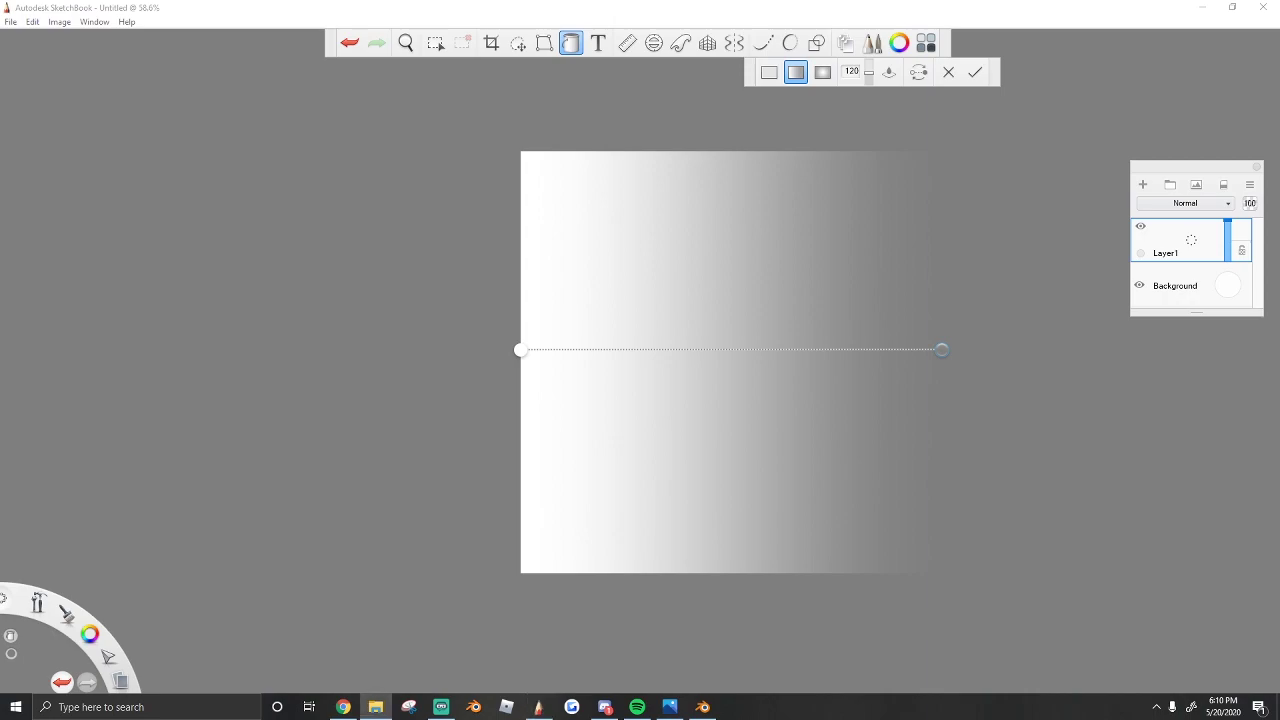
{"action": "key", "text": "alt+Tab"}
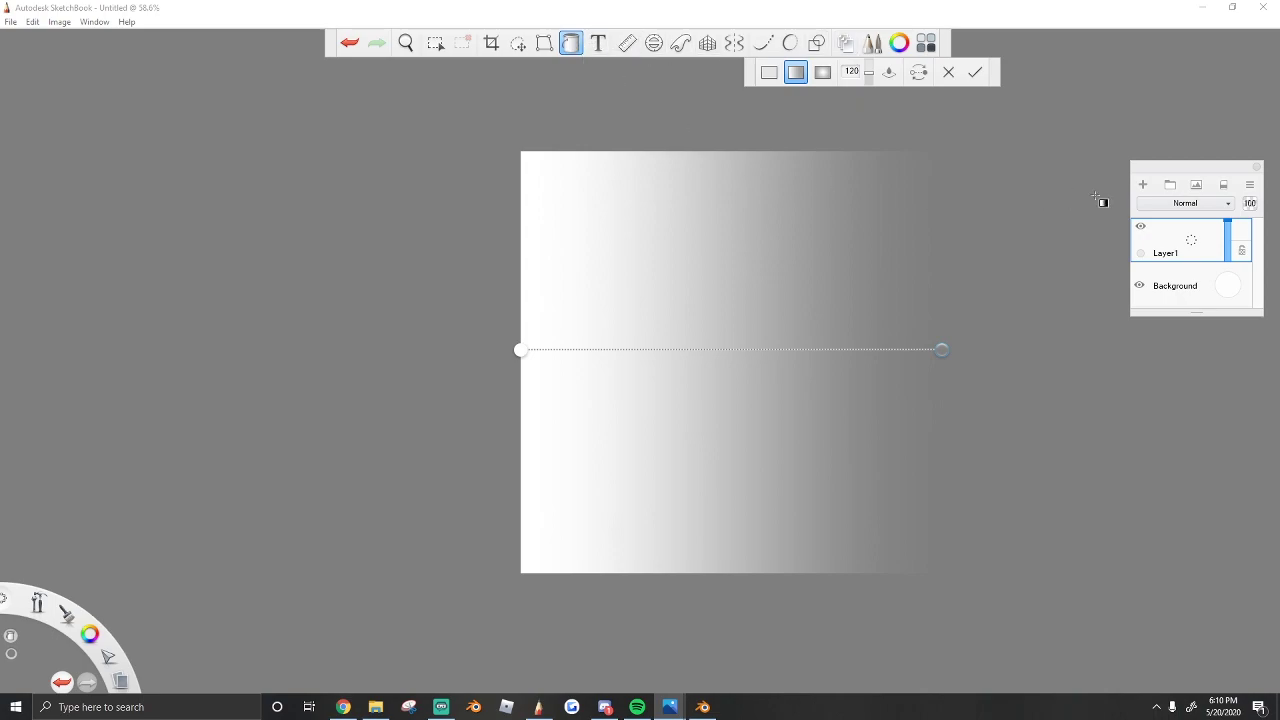
{"action": "left_click", "coordinate": [899, 43]}
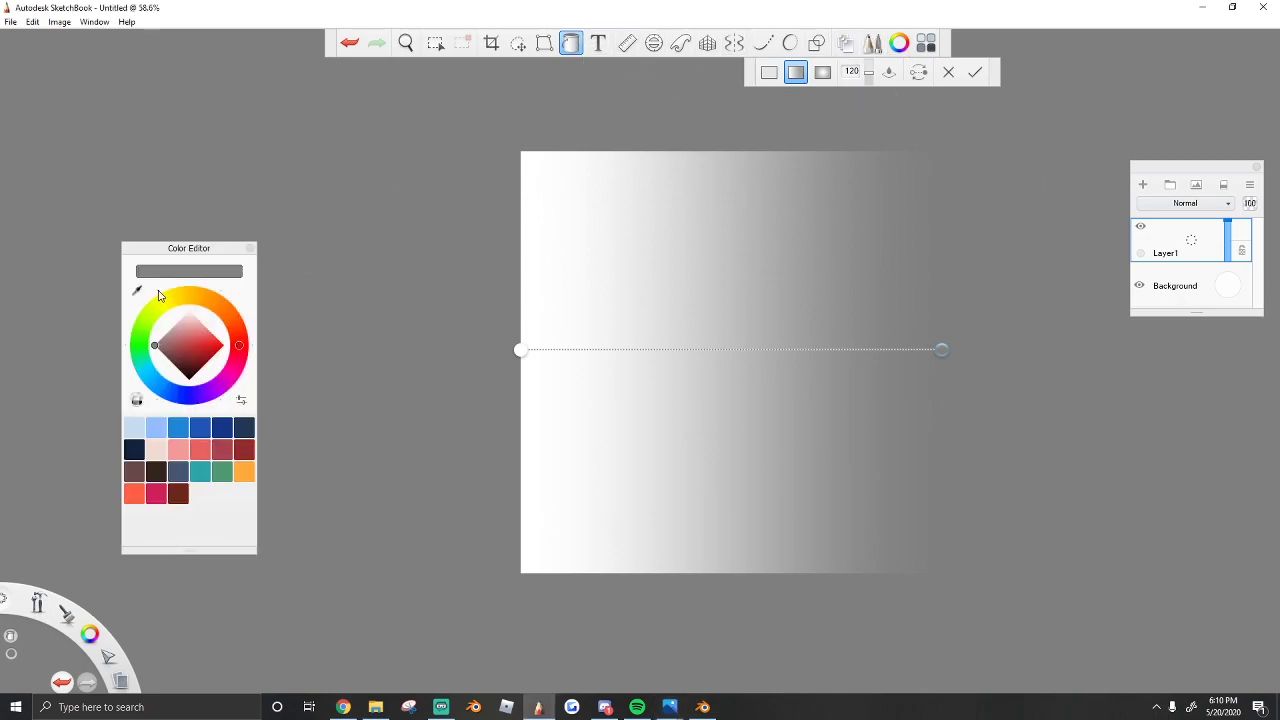
{"action": "left_click", "coordinate": [200, 471]}
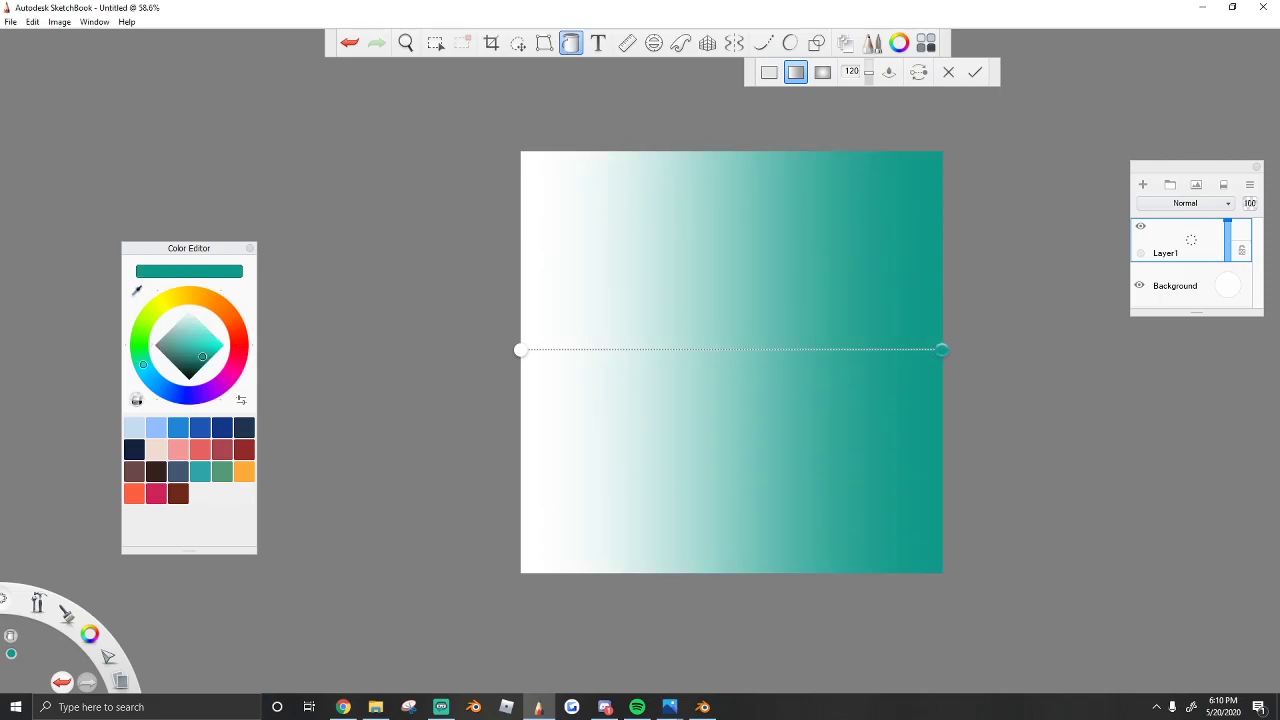
{"action": "left_click", "coordinate": [521, 350]}
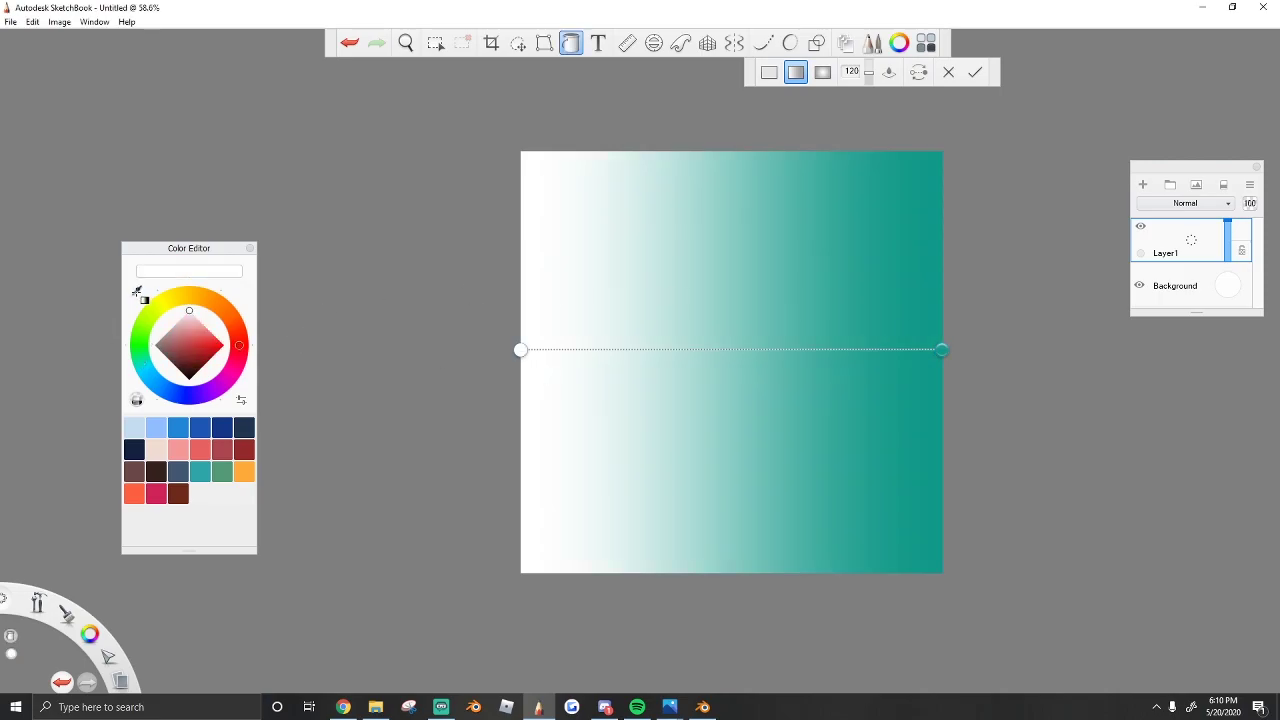
{"action": "left_click", "coordinate": [138, 291]}
{"action": "left_click", "coordinate": [785, 277]}
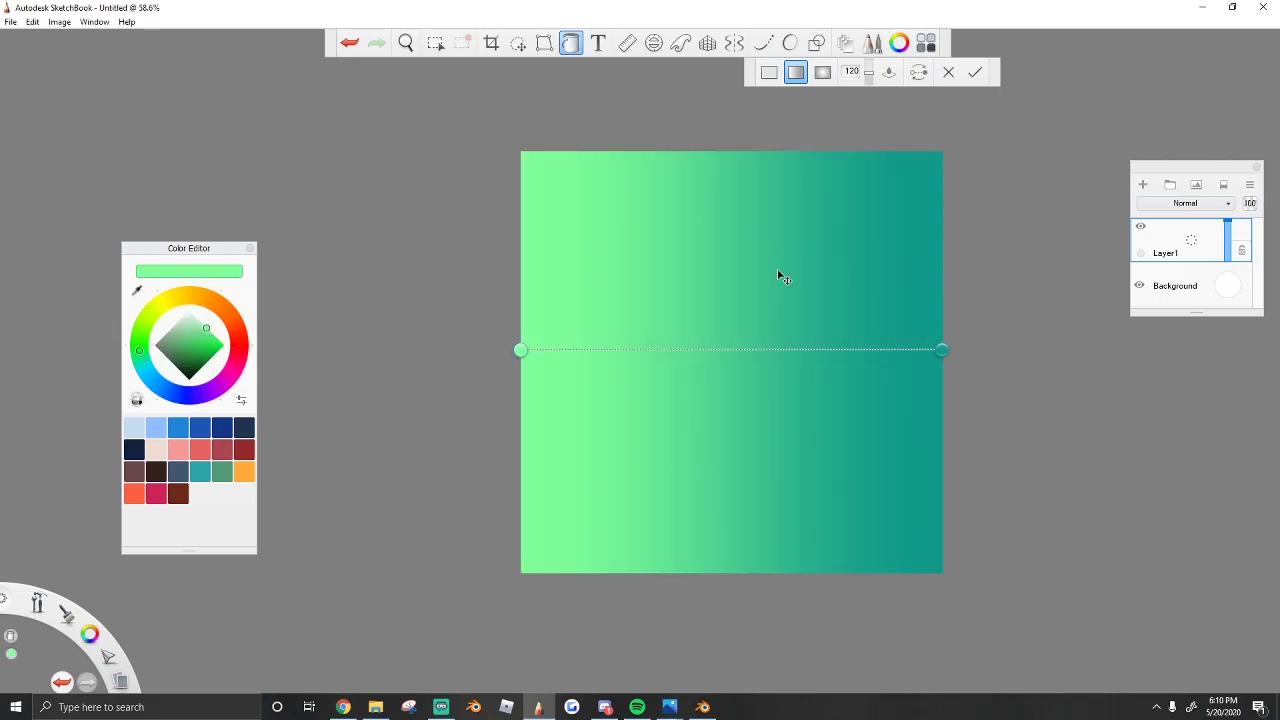
Apply the green gradient fill and rotate the image 90 degrees clockwise so light green is at the top.
{"action": "scroll", "coordinate": [583, 309], "scroll_direction": "up", "scroll_amount": 2}
{"action": "scroll", "coordinate": [474, 372], "scroll_direction": "down", "scroll_amount": 1}
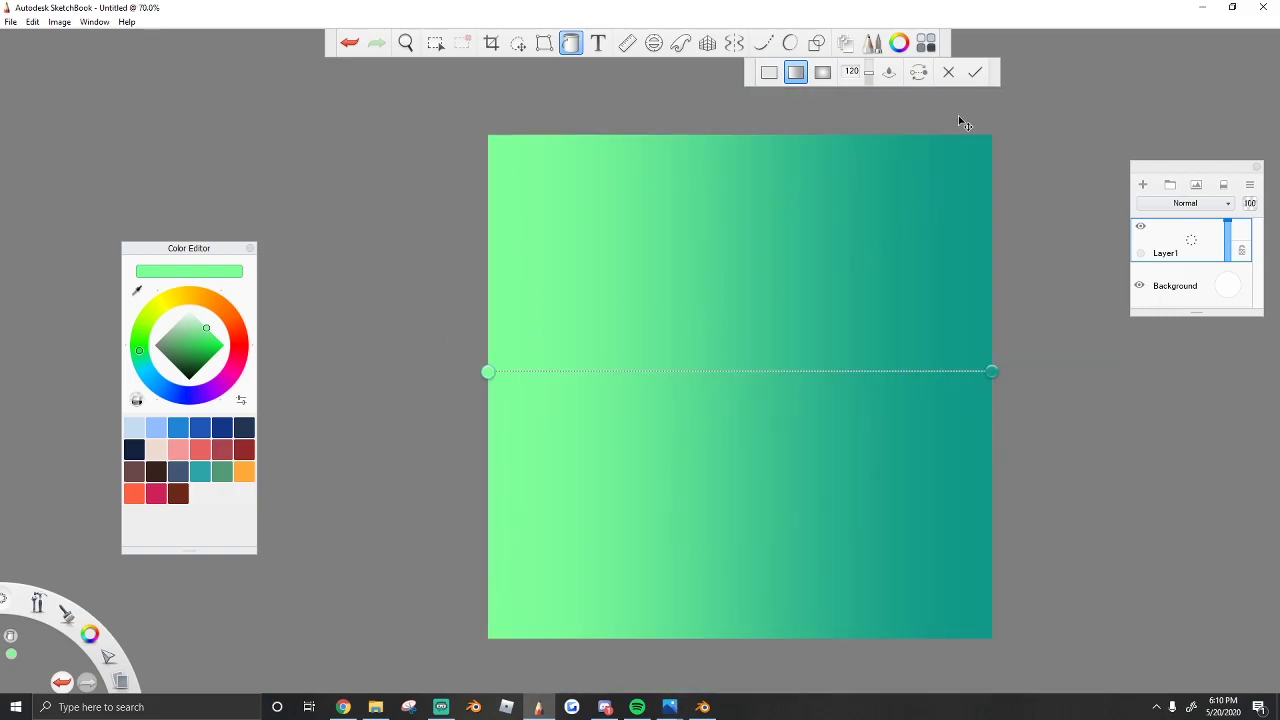
{"action": "left_click", "coordinate": [975, 72]}
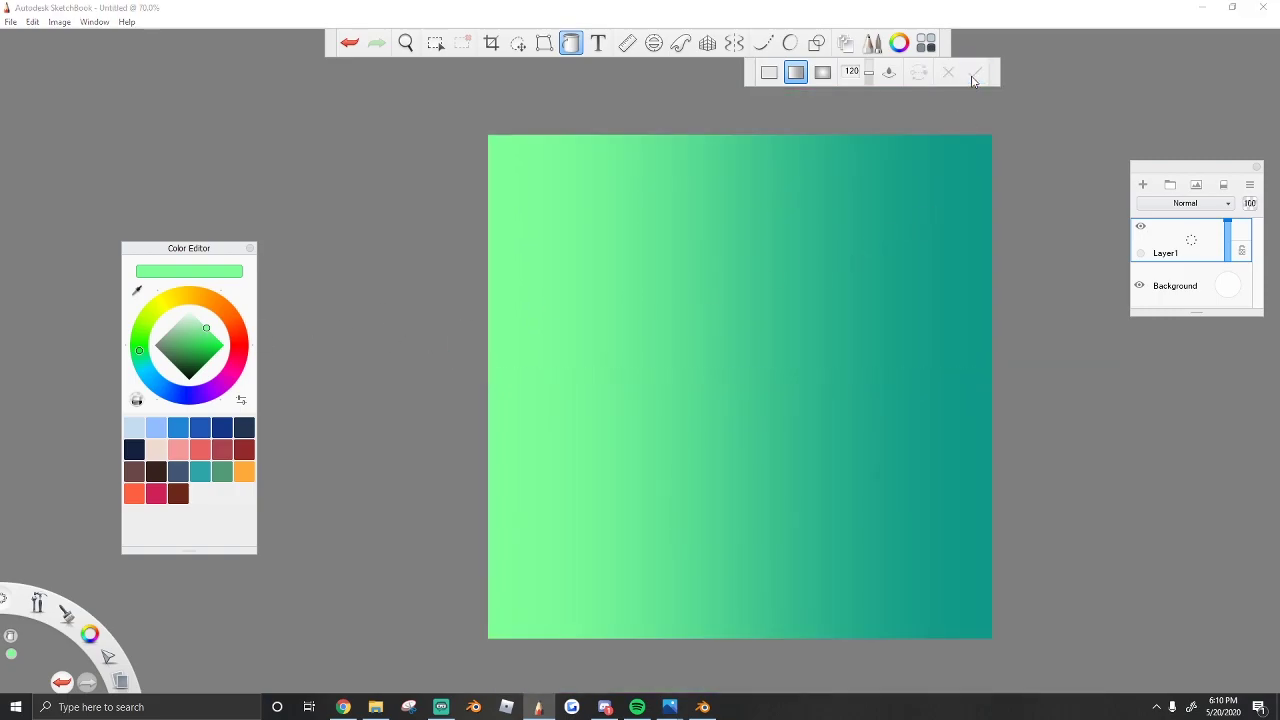
{"action": "left_click", "coordinate": [59, 21]}
{"action": "left_click", "coordinate": [103, 140]}
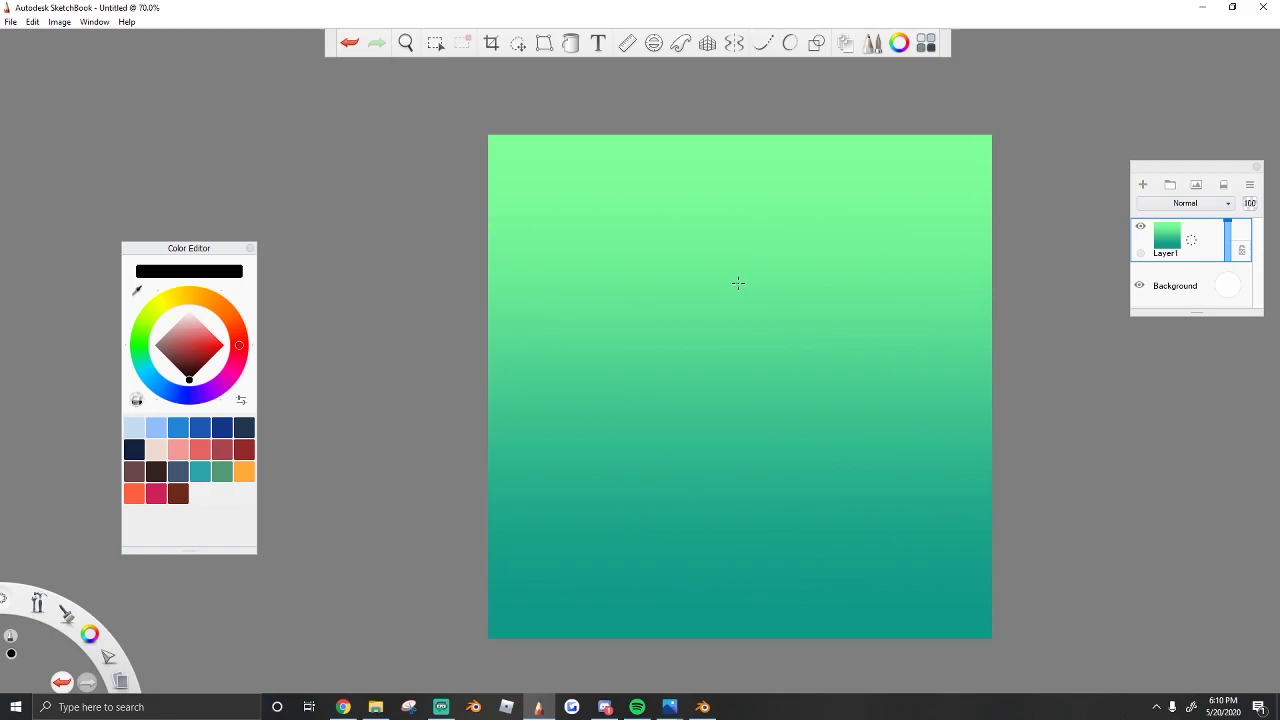
Add a new layer above the green gradient layer and hide the gradient layer.
{"action": "left_click", "coordinate": [1142, 184]}
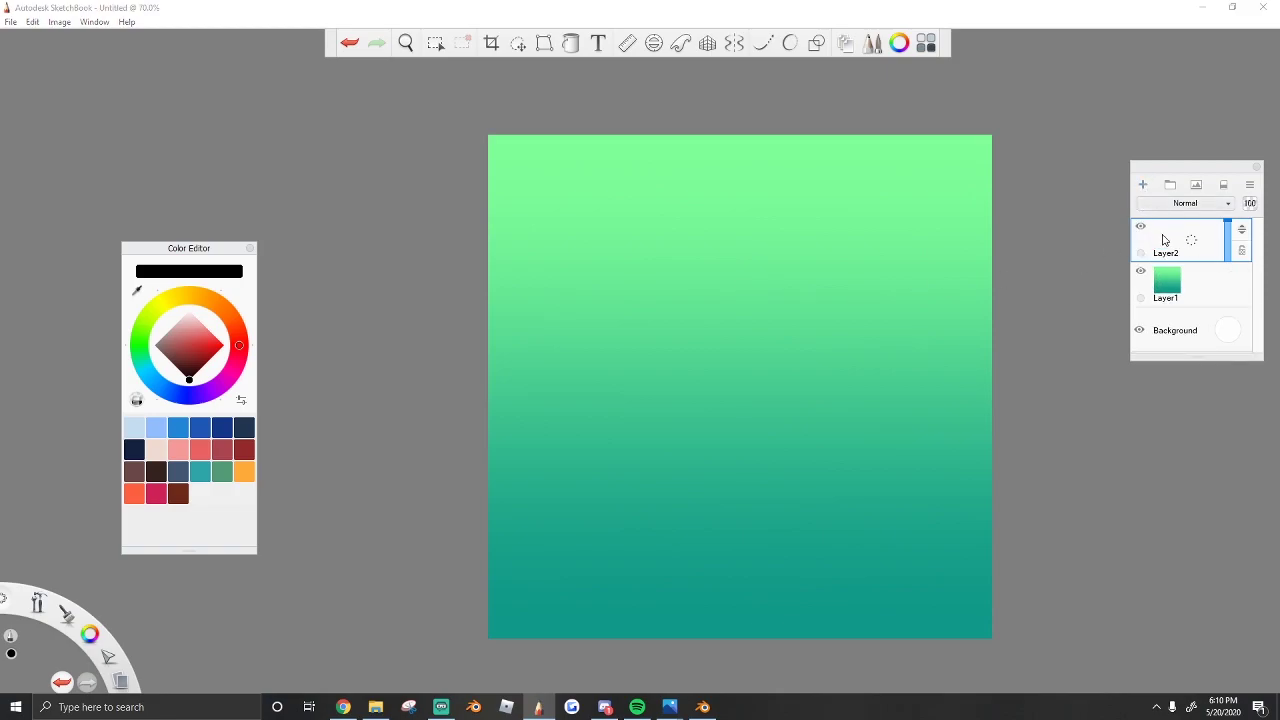
{"action": "left_click", "coordinate": [570, 43]}
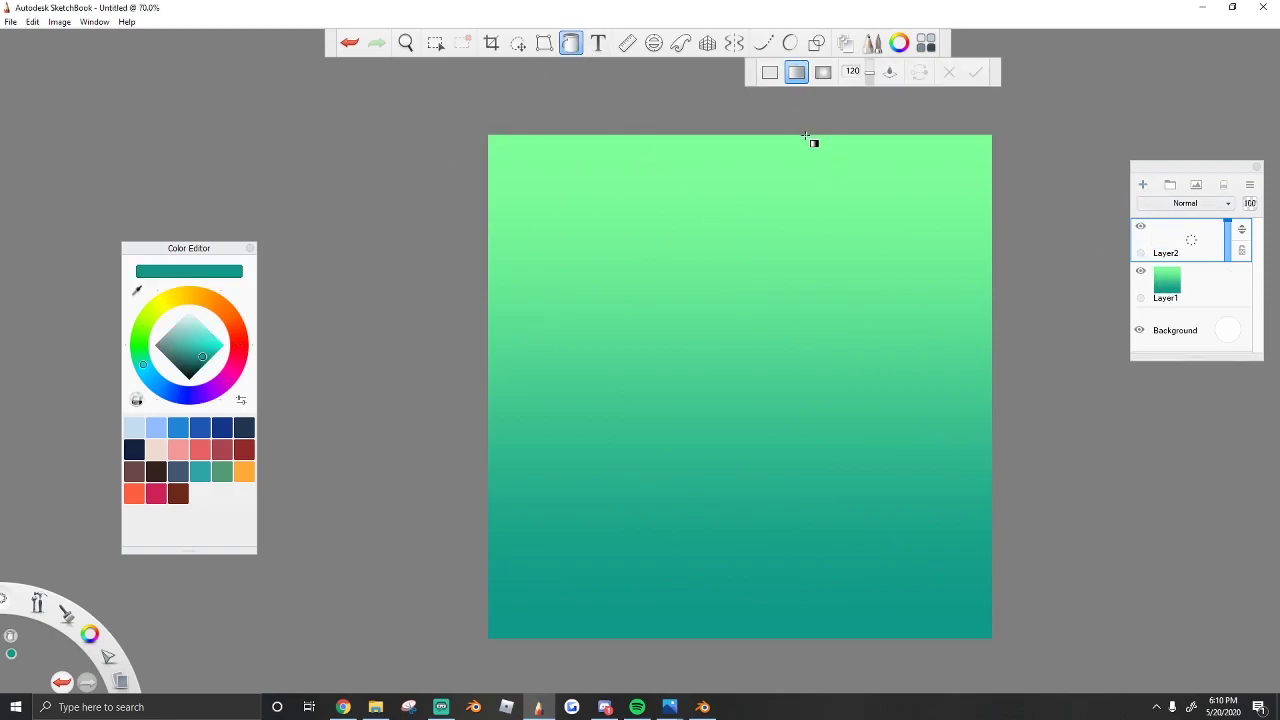
{"action": "left_click", "coordinate": [1141, 271]}
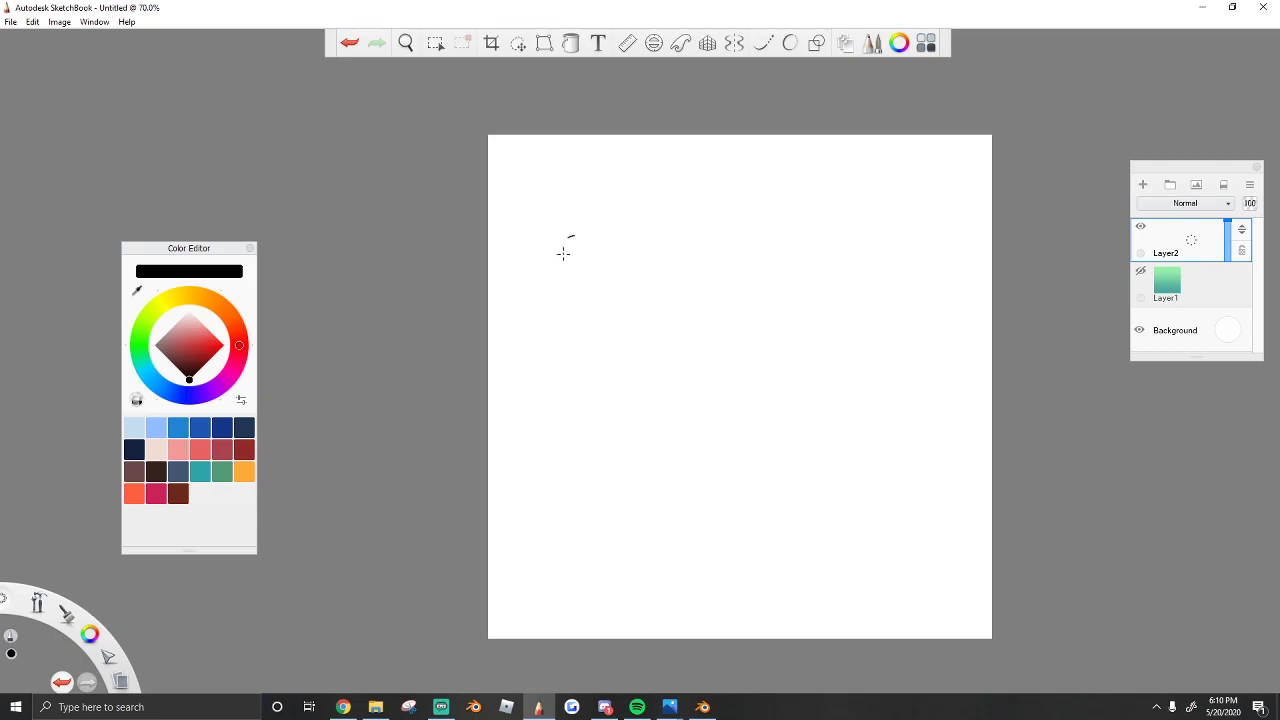
Fill the new layer with a linear gradient and turn it to run vertically from light green down to teal.
{"action": "left_click", "coordinate": [570, 43]}
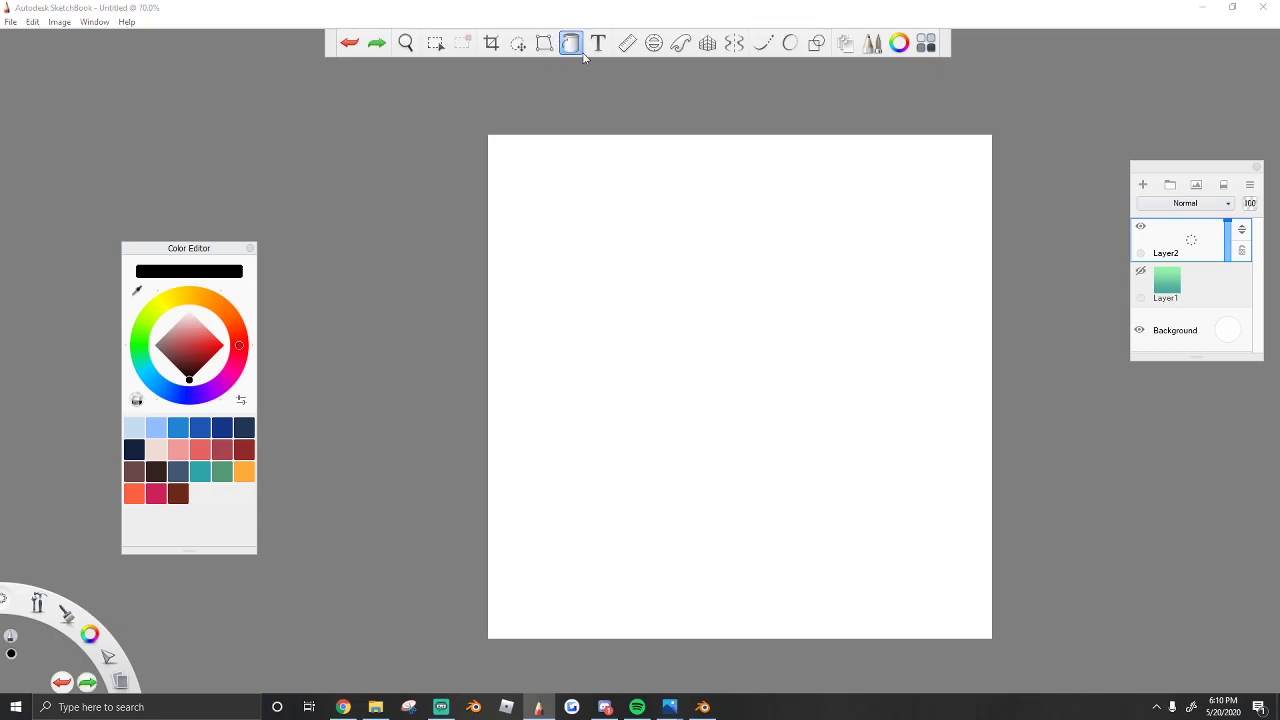
{"action": "left_click", "coordinate": [785, 388]}
{"action": "left_click_drag", "start_coordinate": [488, 385], "coordinate": [746, 118]}
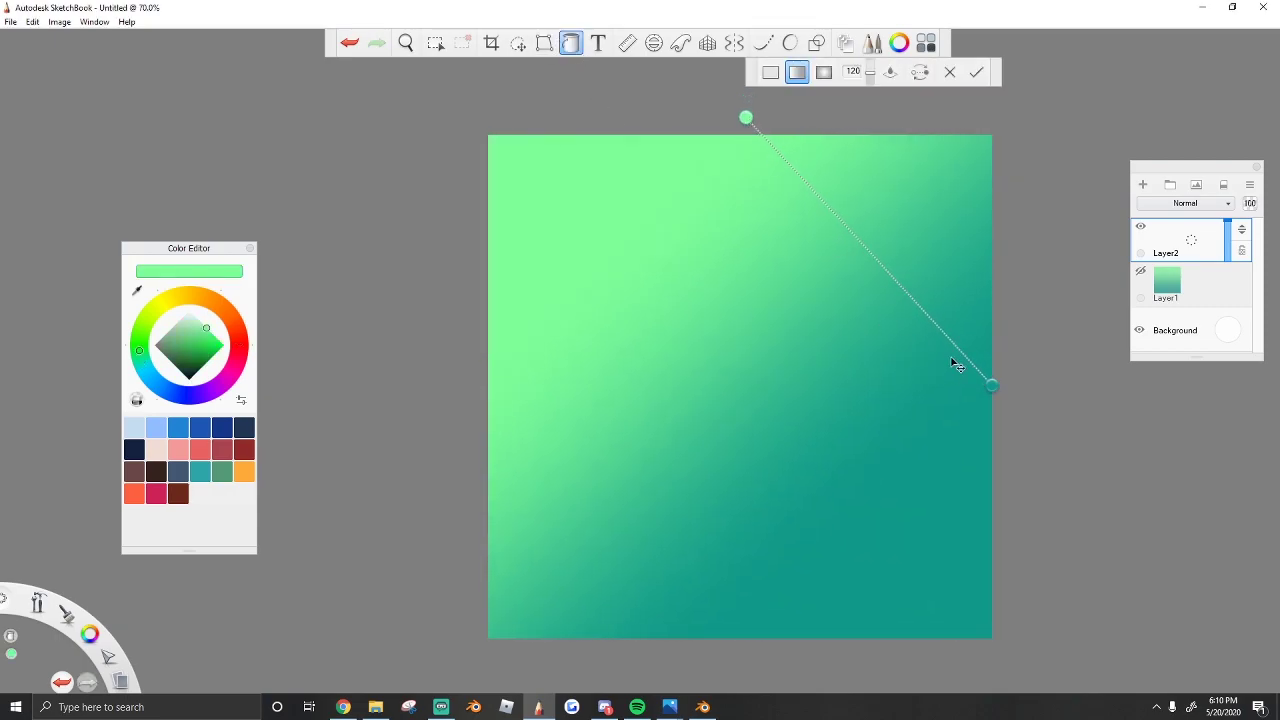
{"action": "left_click_drag", "start_coordinate": [991, 385], "coordinate": [746, 631]}
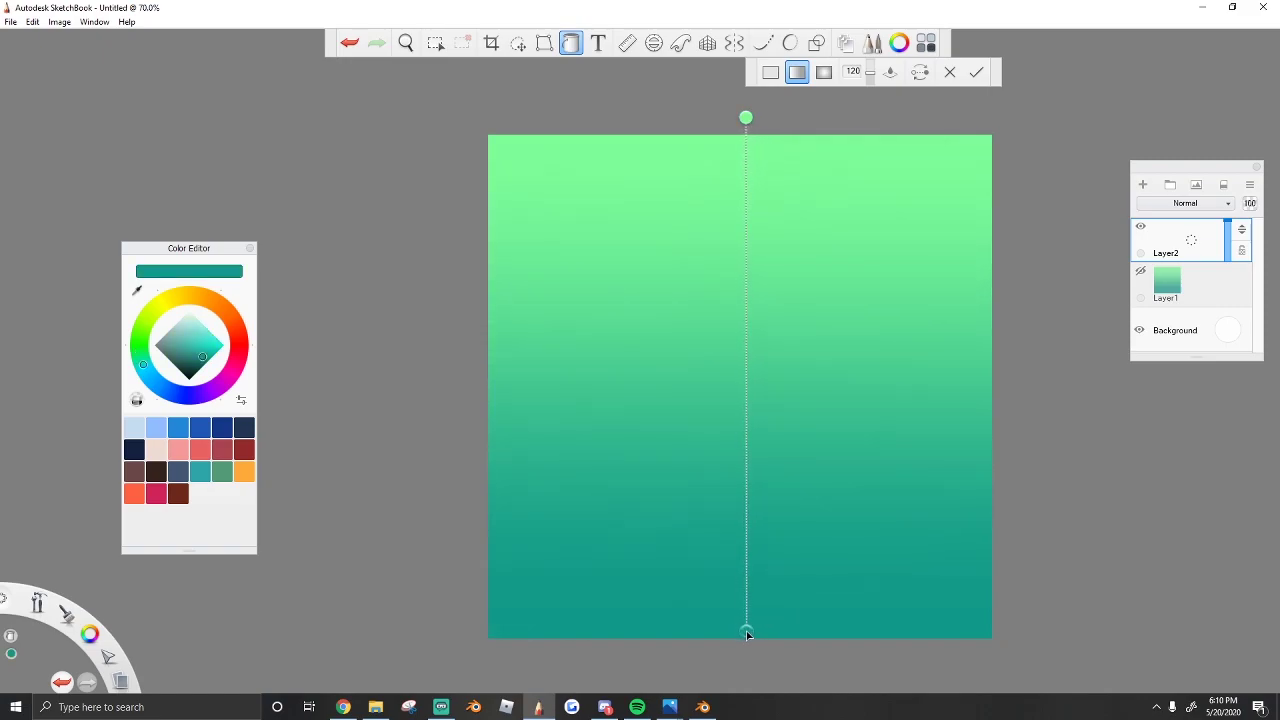
Change the gradient's bottom stop to dark purple.
{"action": "left_click", "coordinate": [746, 631]}
{"action": "left_click", "coordinate": [140, 292]}
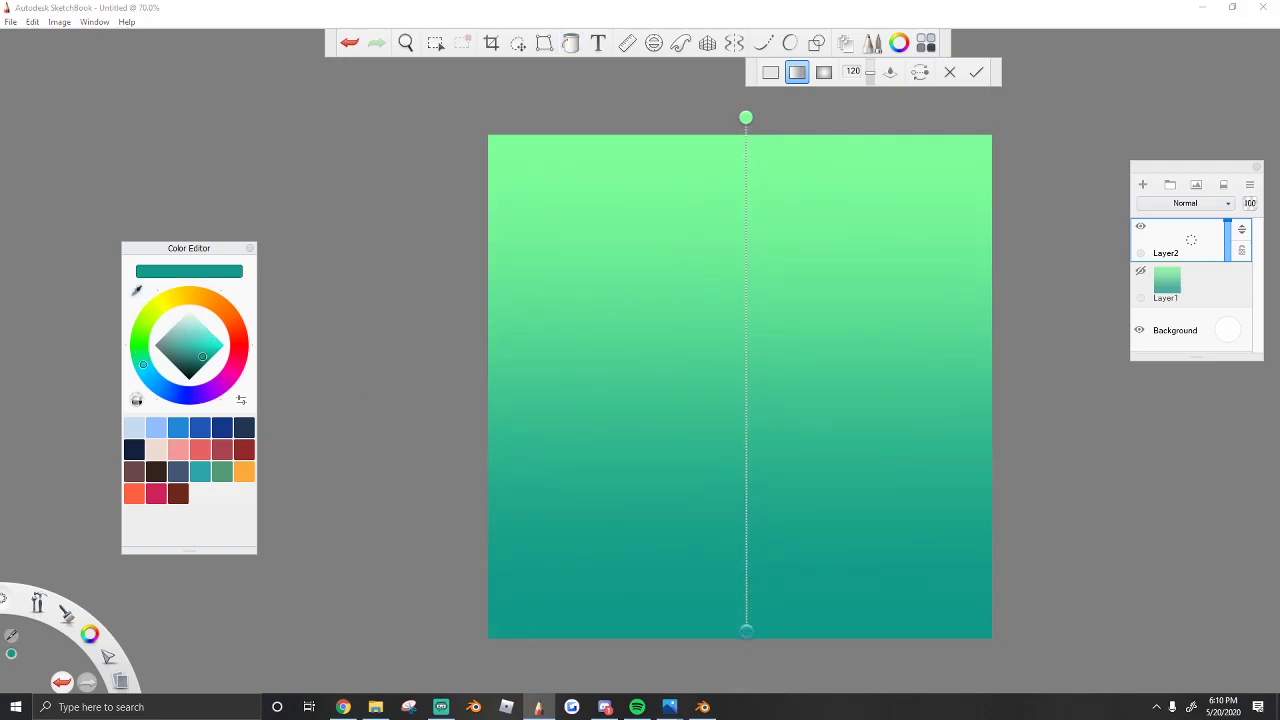
{"action": "left_click", "coordinate": [234, 365]}
{"action": "left_click", "coordinate": [190, 363]}
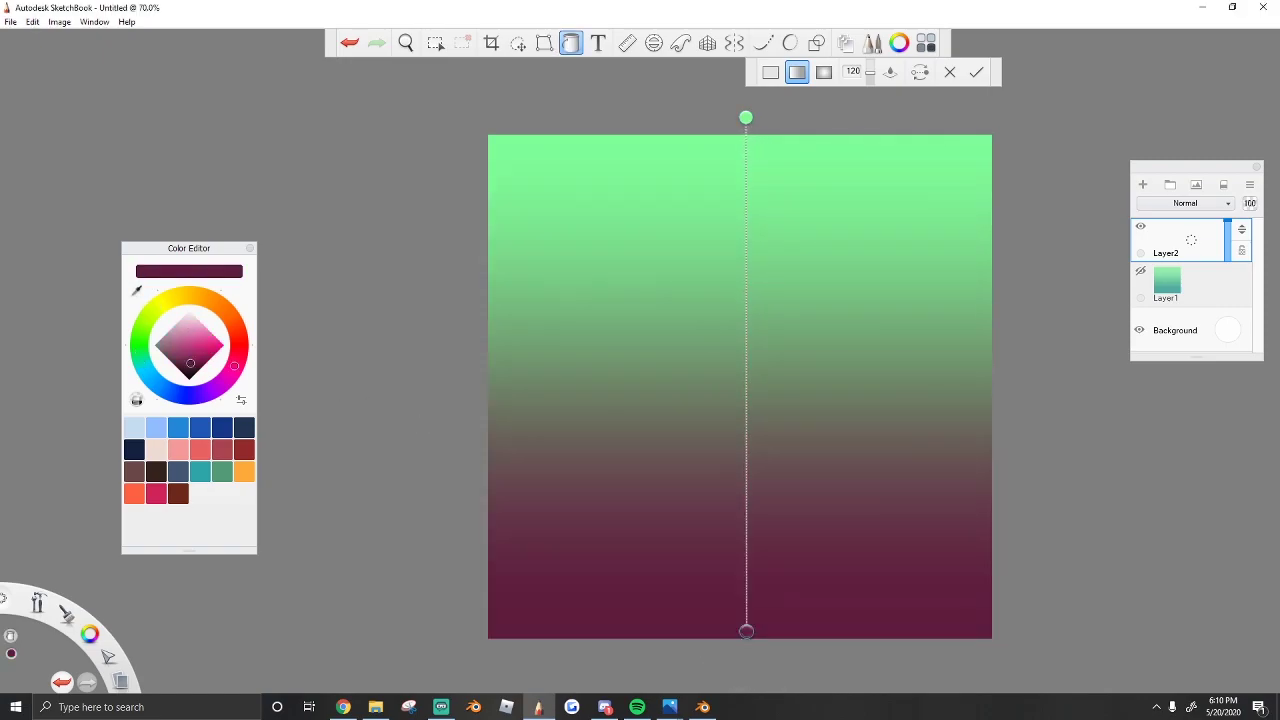
Change the gradient's top stop to tan and move both stops beyond the canvas's top and bottom edges.
{"action": "left_click", "coordinate": [746, 118]}
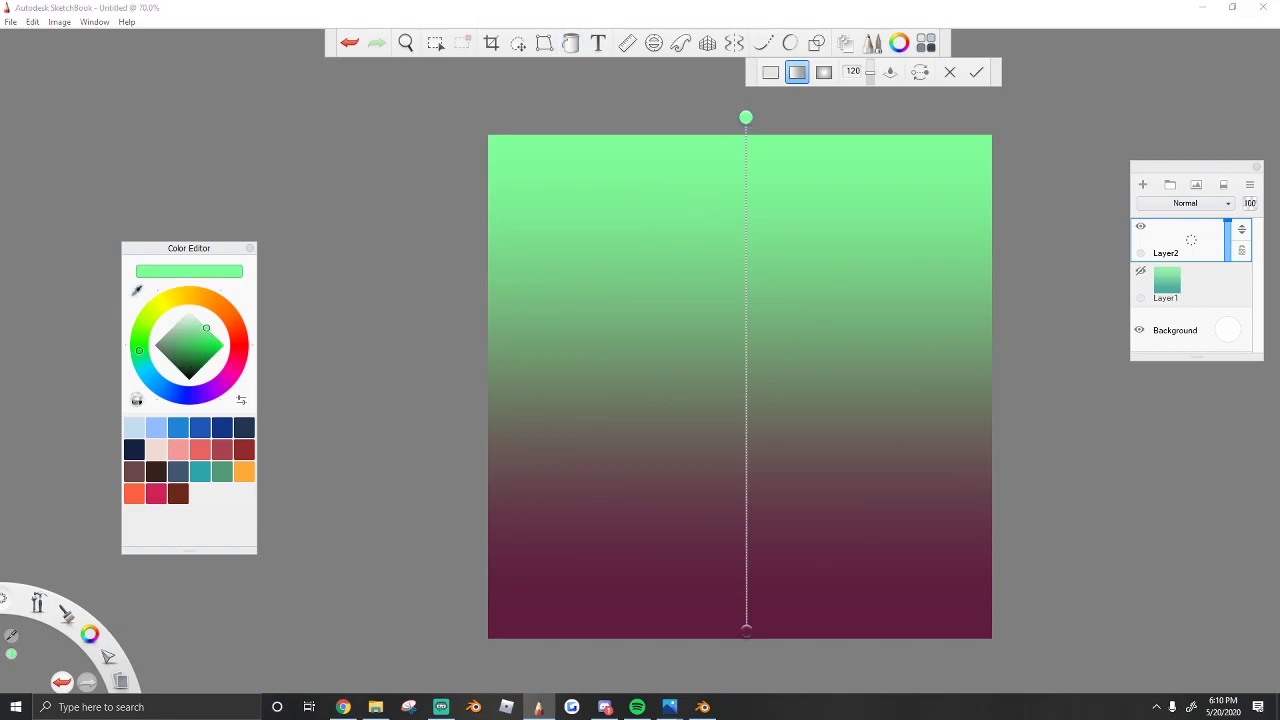
{"action": "left_click", "coordinate": [1279, 212]}
{"action": "left_click_drag", "start_coordinate": [741, 127], "coordinate": [742, 130]}
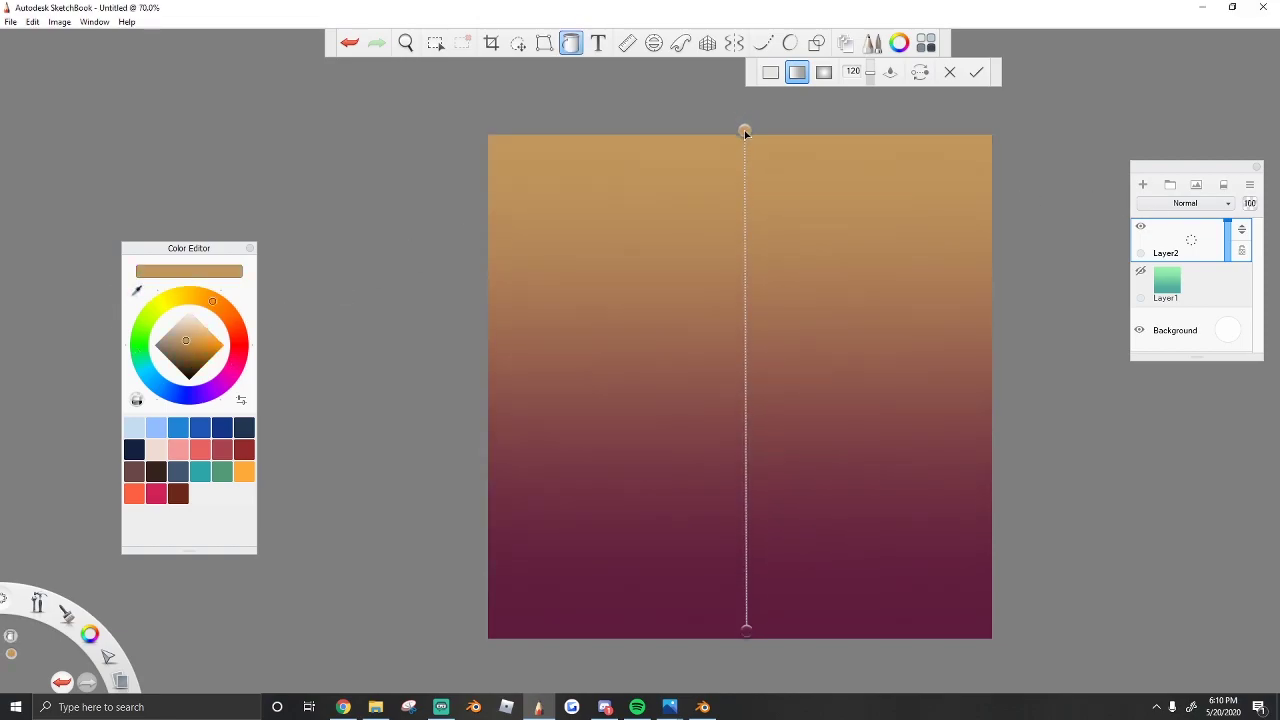
{"action": "left_click_drag", "start_coordinate": [748, 634], "coordinate": [739, 703]}
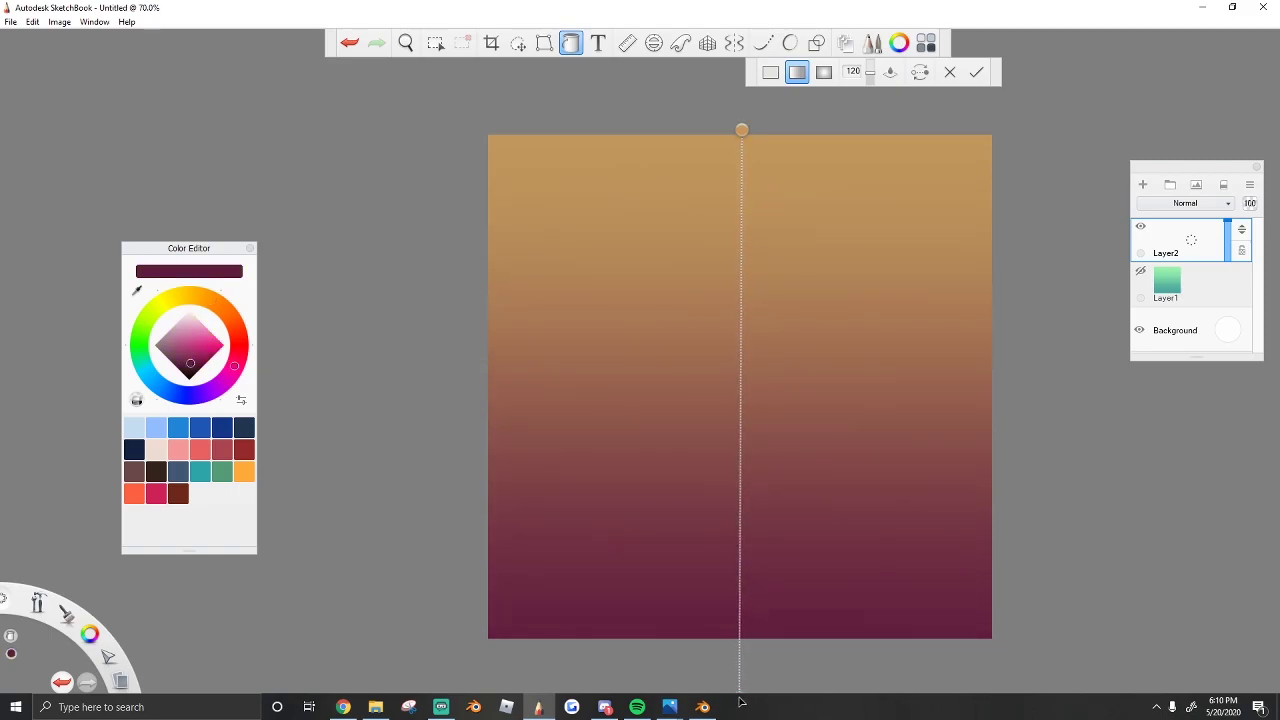
{"action": "left_click_drag", "start_coordinate": [741, 129], "coordinate": [746, 111]}
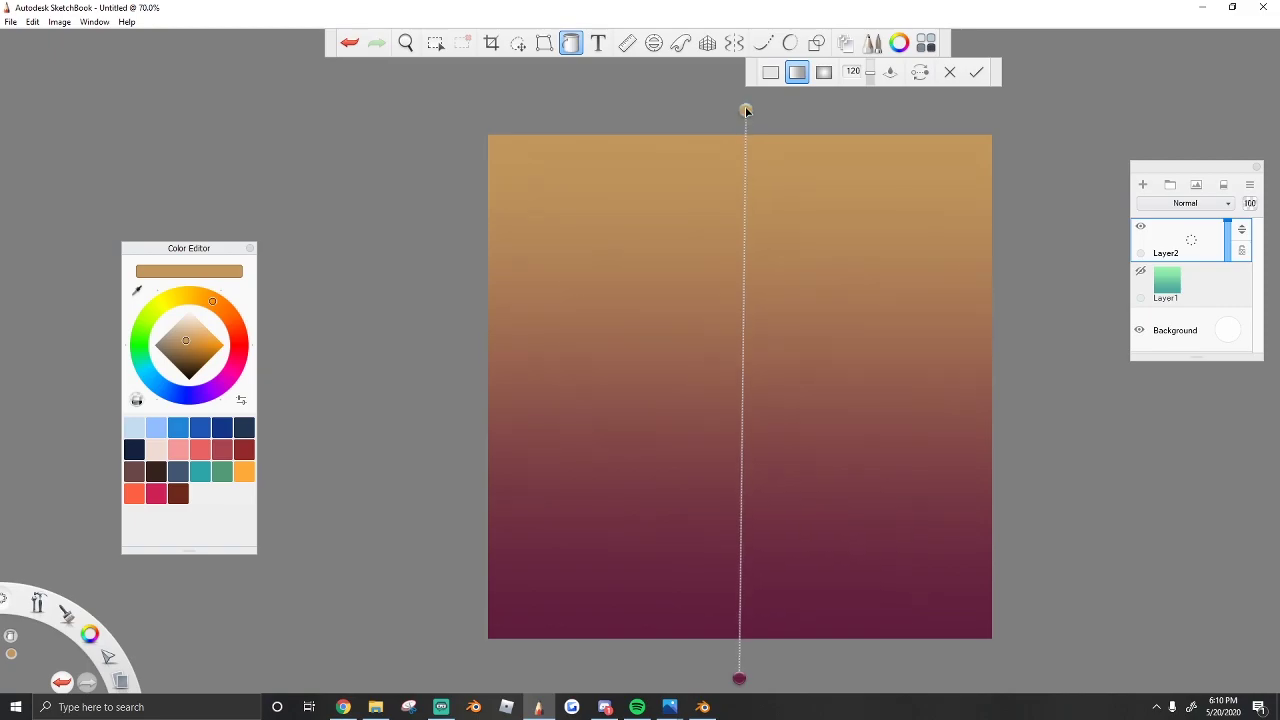
Apply the gradient, then show the green layer and distort the tan-to-purple layer to cover only the canvas's left half.
{"action": "left_click", "coordinate": [977, 71]}
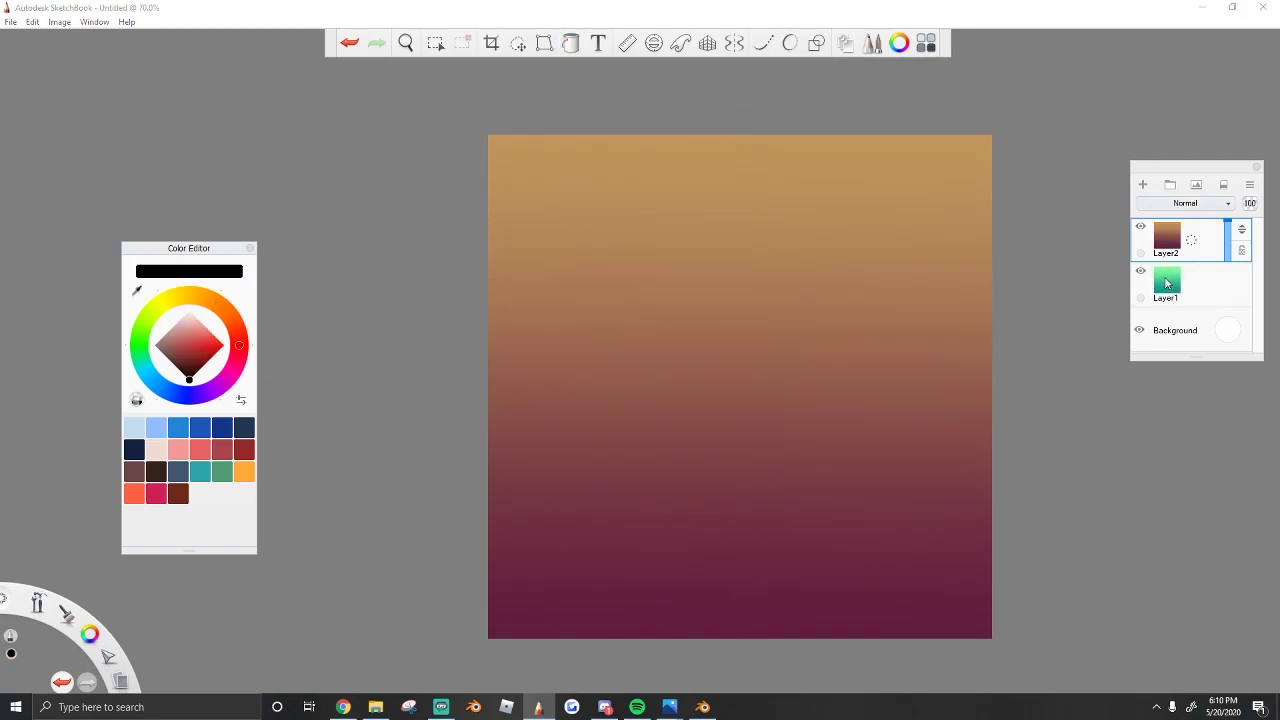
{"action": "left_click", "coordinate": [518, 44]}
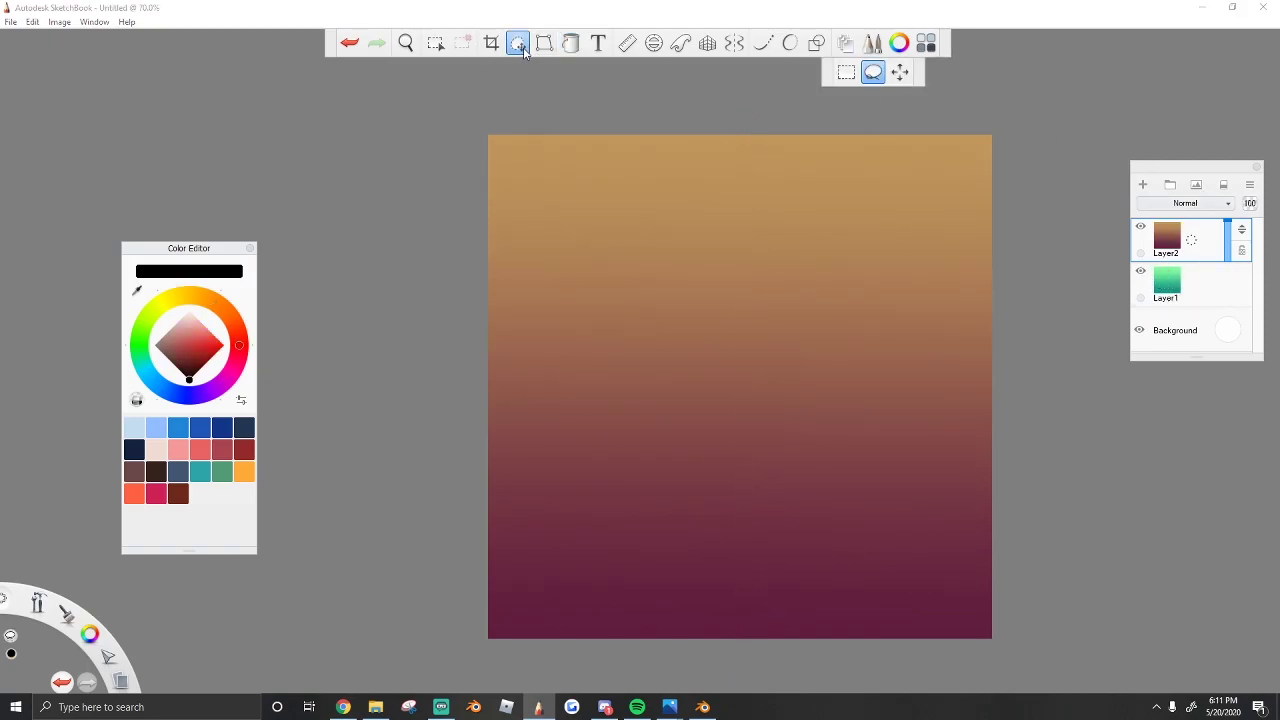
{"action": "left_click", "coordinate": [544, 43]}
{"action": "left_click_drag", "start_coordinate": [990, 394], "coordinate": [670, 394]}
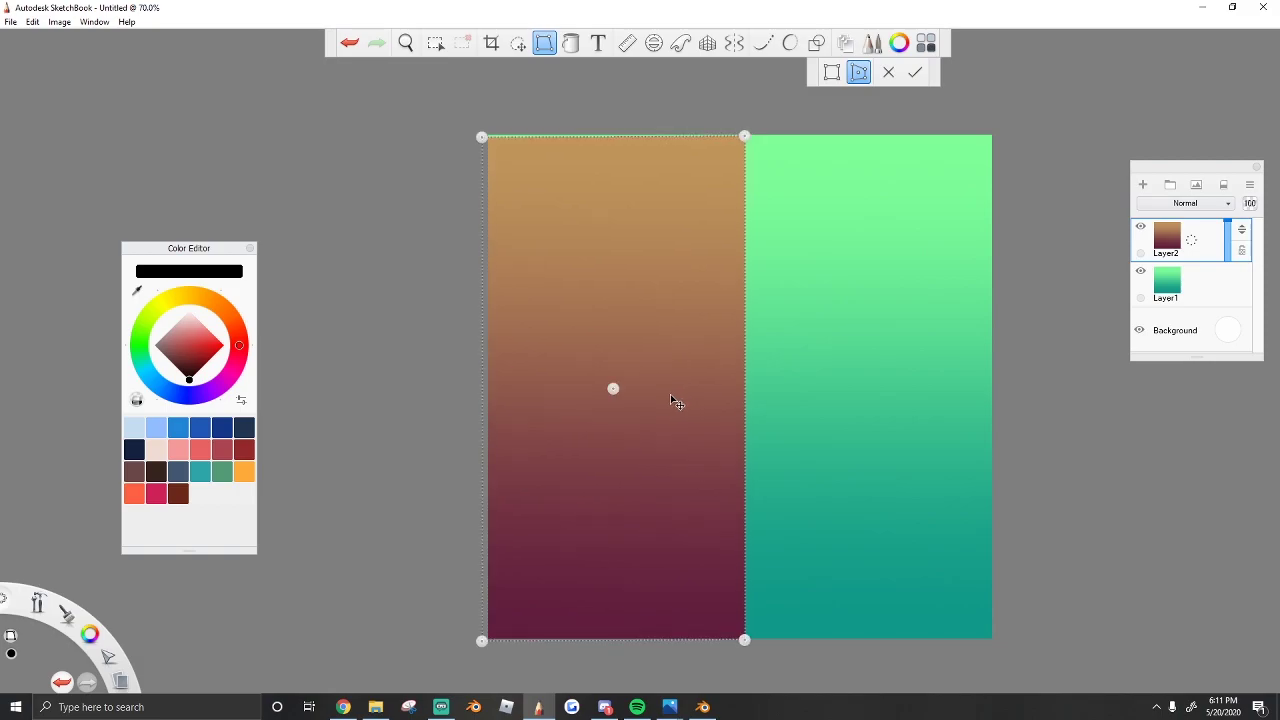
{"action": "left_click_drag", "start_coordinate": [650, 137], "coordinate": [650, 126]}
{"action": "left_click_drag", "start_coordinate": [644, 638], "coordinate": [645, 650]}
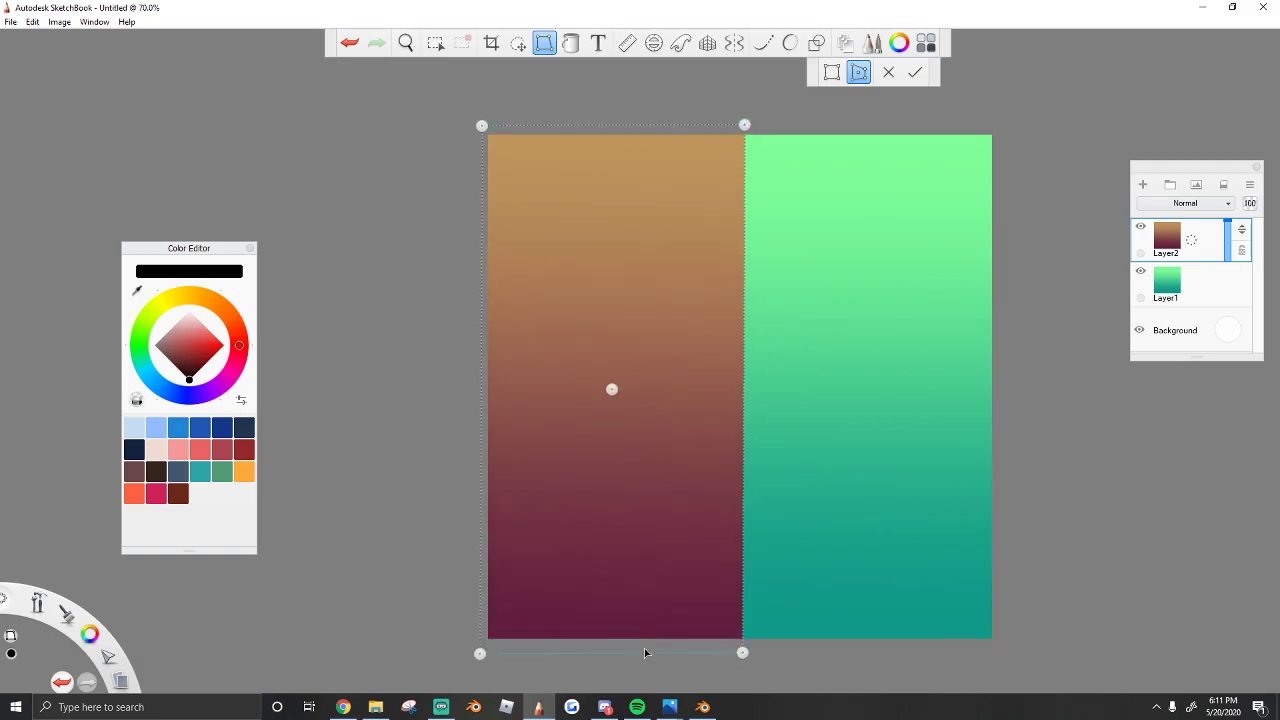
{"action": "left_click", "coordinate": [915, 72]}
Save the two-gradient texture as Icon34.png.
{"action": "scroll", "coordinate": [909, 229], "scroll_direction": "up", "scroll_amount": 1}
{"action": "left_click", "coordinate": [10, 21]}
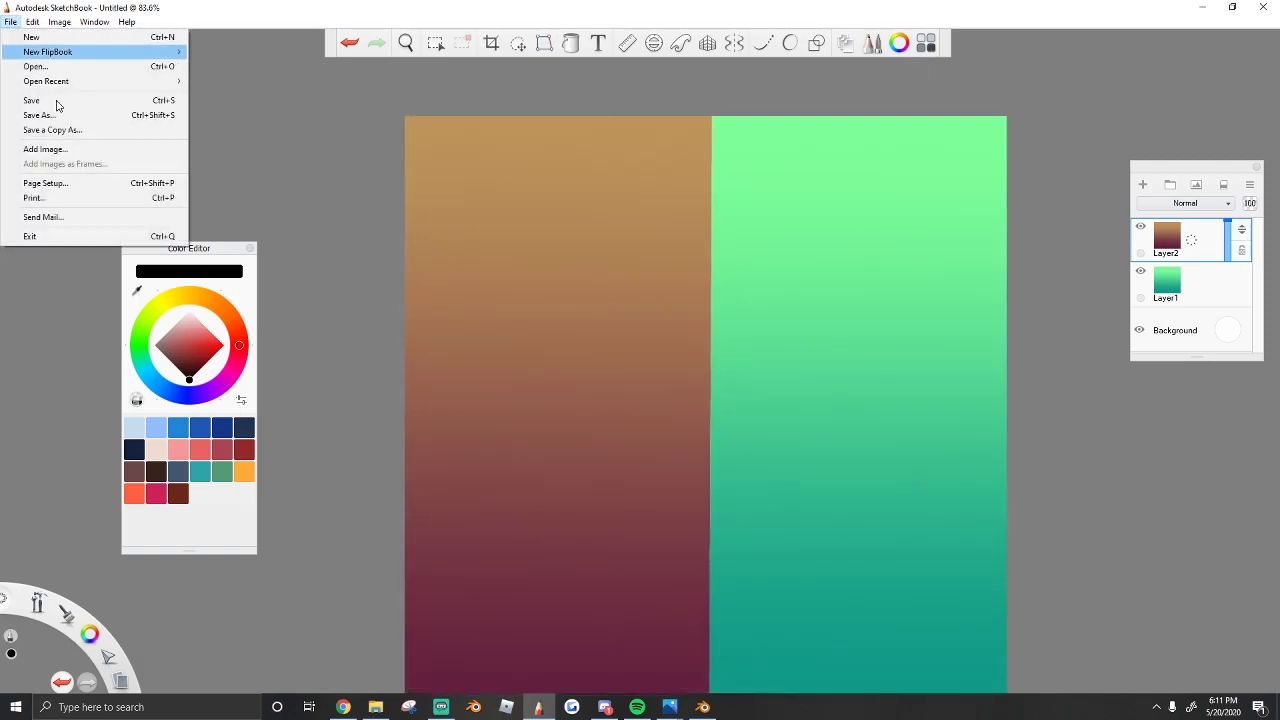
{"action": "left_click", "coordinate": [40, 115]}
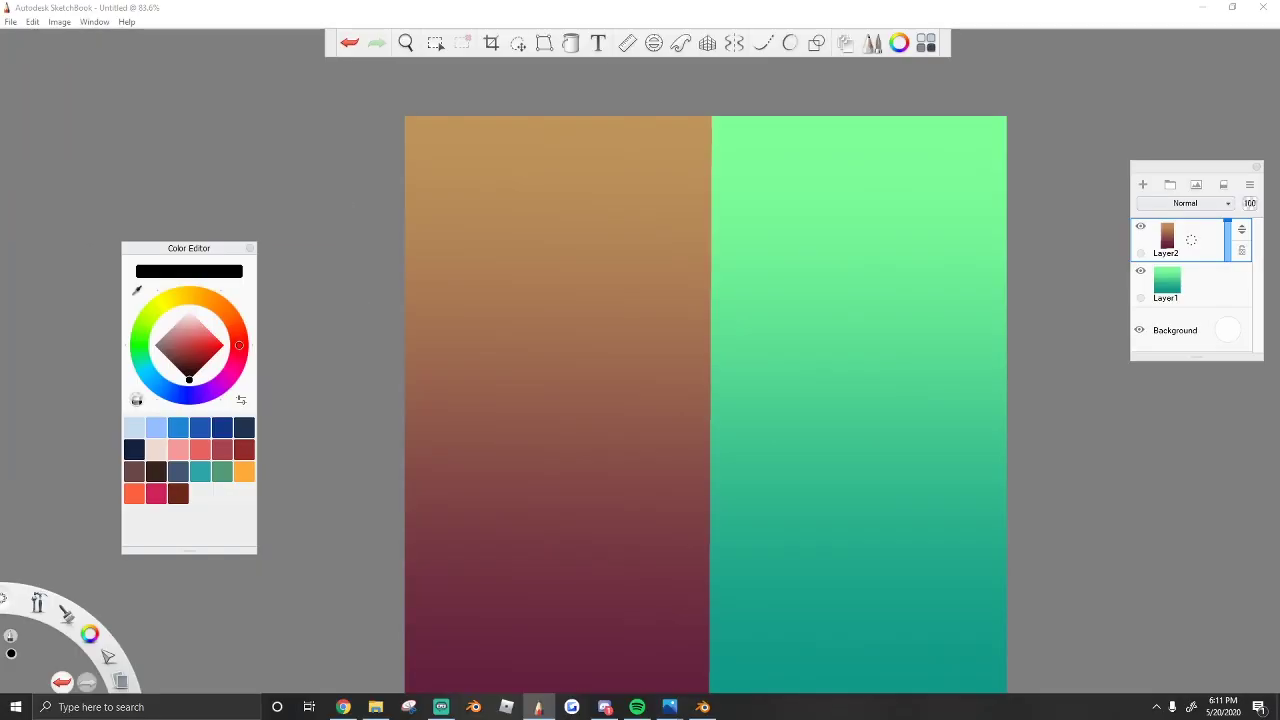
{"action": "left_click", "coordinate": [668, 405]}
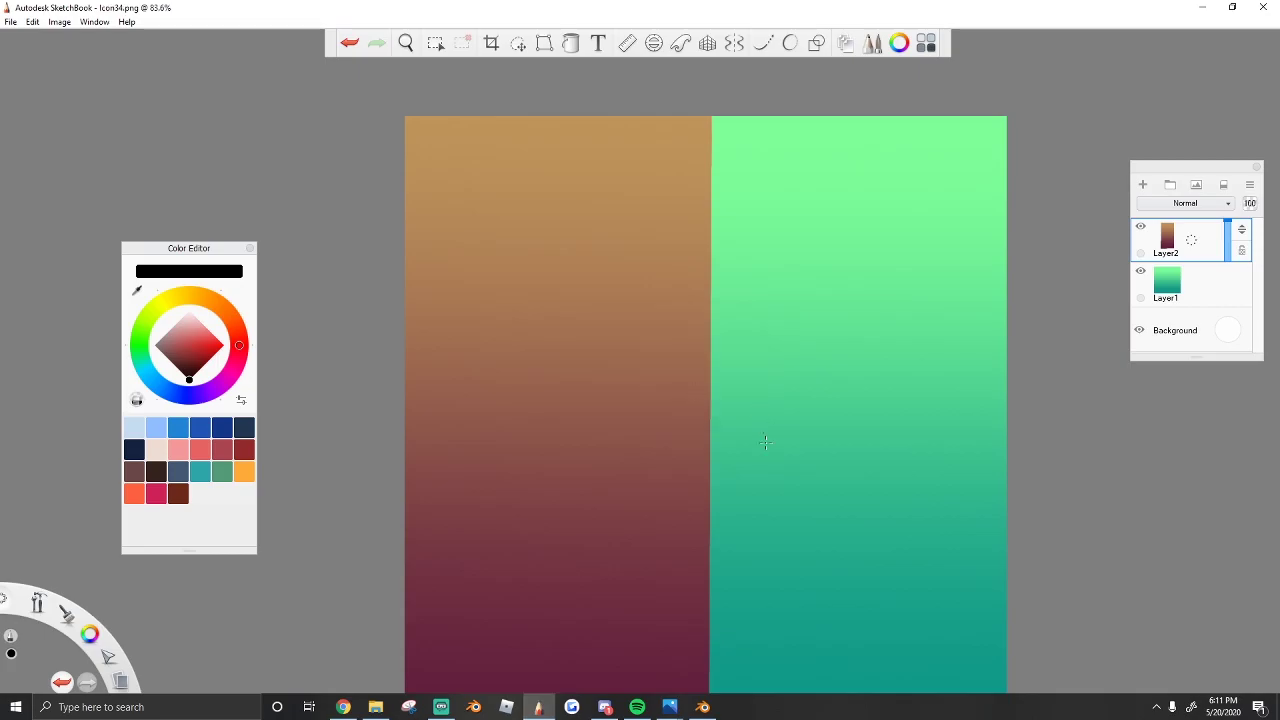
Switch to Blender and create a new material on the smaller foliage cluster at the side branch.
{"action": "left_click", "coordinate": [704, 707]}
{"action": "scroll", "coordinate": [573, 411], "scroll_direction": "down", "scroll_amount": 1}
{"action": "scroll", "coordinate": [620, 400], "scroll_direction": "up", "scroll_amount": 2}
{"action": "right_click", "coordinate": [646, 390]}
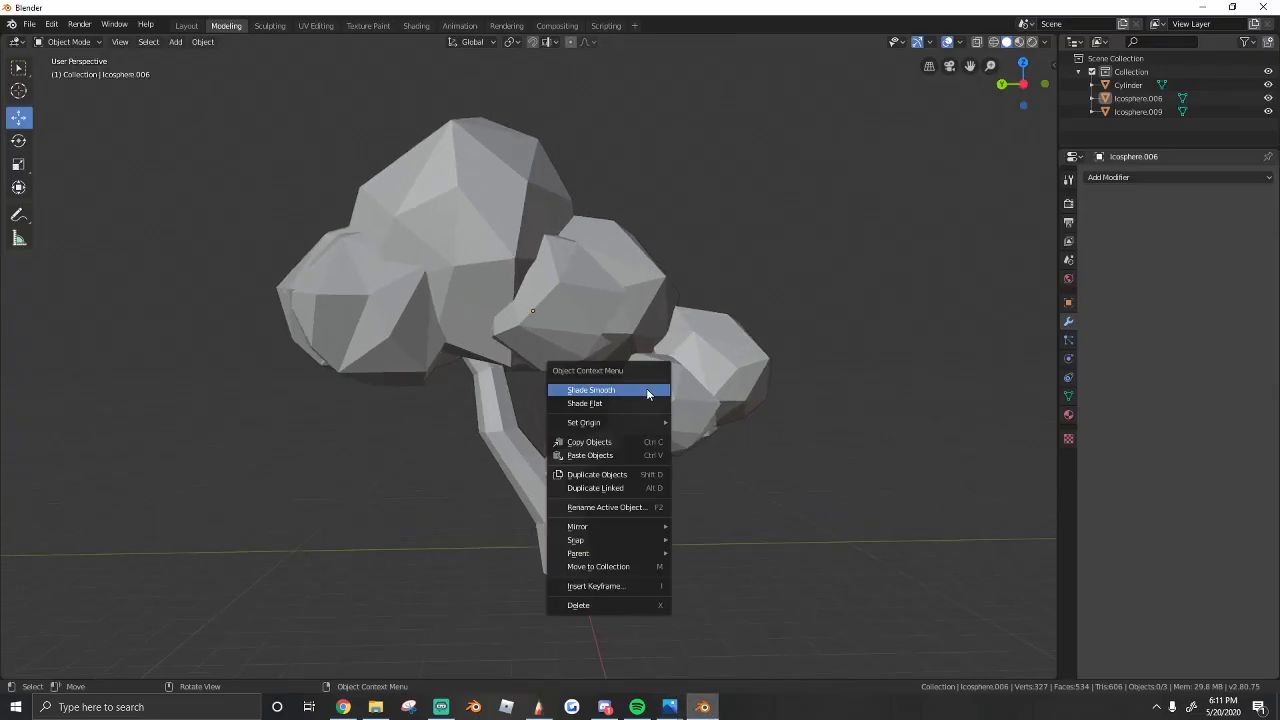
{"action": "left_click", "coordinate": [749, 340]}
{"action": "middle_click_drag", "start_coordinate": [749, 340], "coordinate": [630, 313]}
{"action": "scroll", "coordinate": [630, 313], "scroll_direction": "up", "scroll_amount": 2}
{"action": "left_click", "coordinate": [1067, 416]}
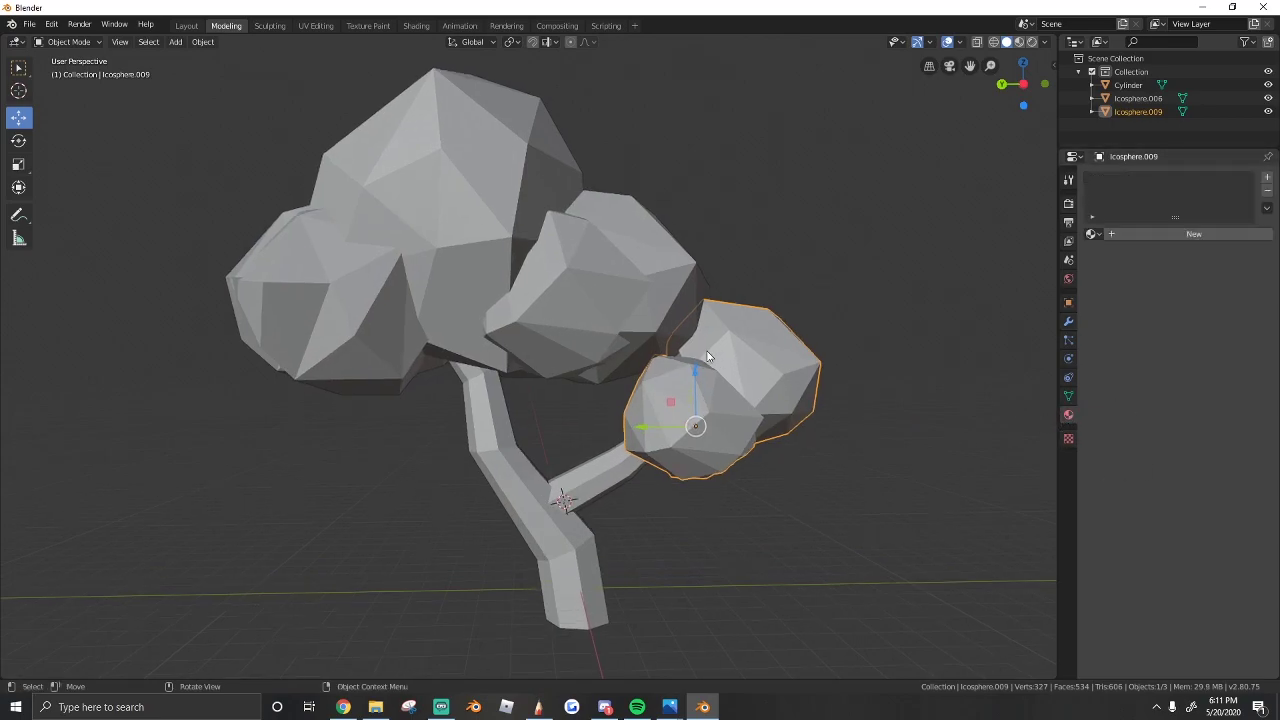
{"action": "left_click", "coordinate": [1119, 235]}
Use an Image Texture as the material's base color and load Icon34.png from the Saved Pictures folder.
{"action": "left_click", "coordinate": [1266, 369]}
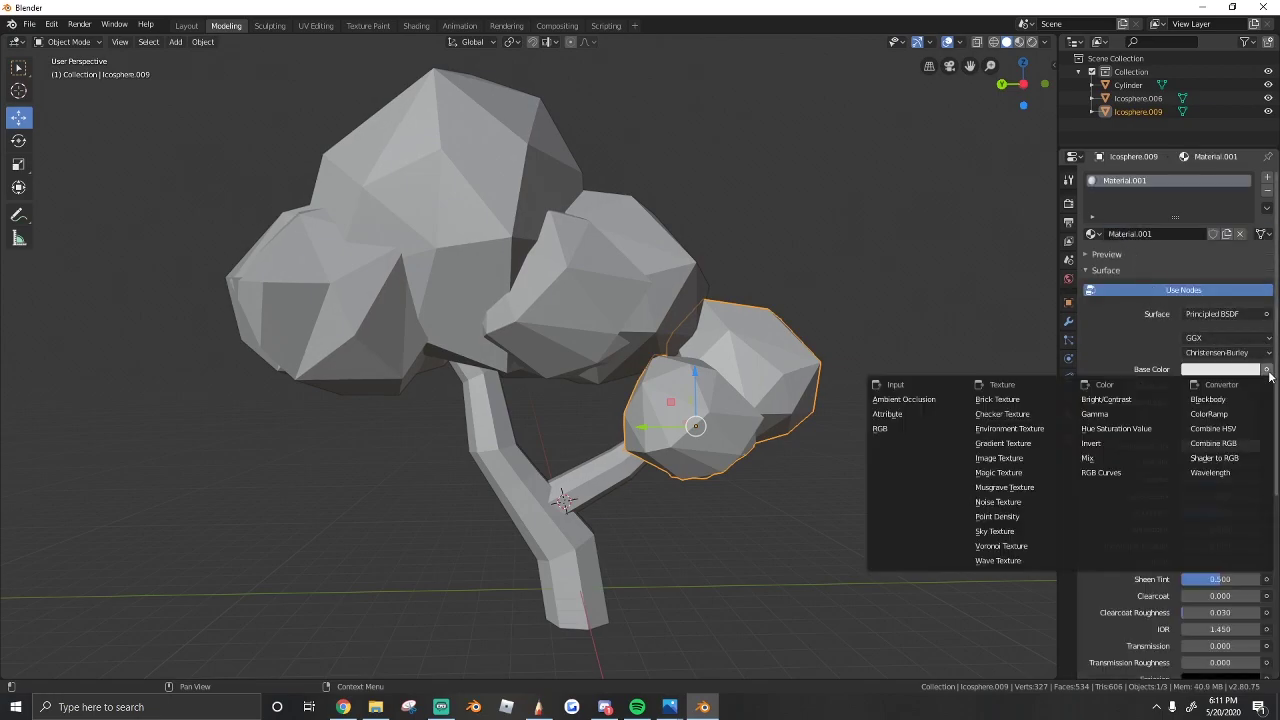
{"action": "left_click", "coordinate": [1019, 458]}
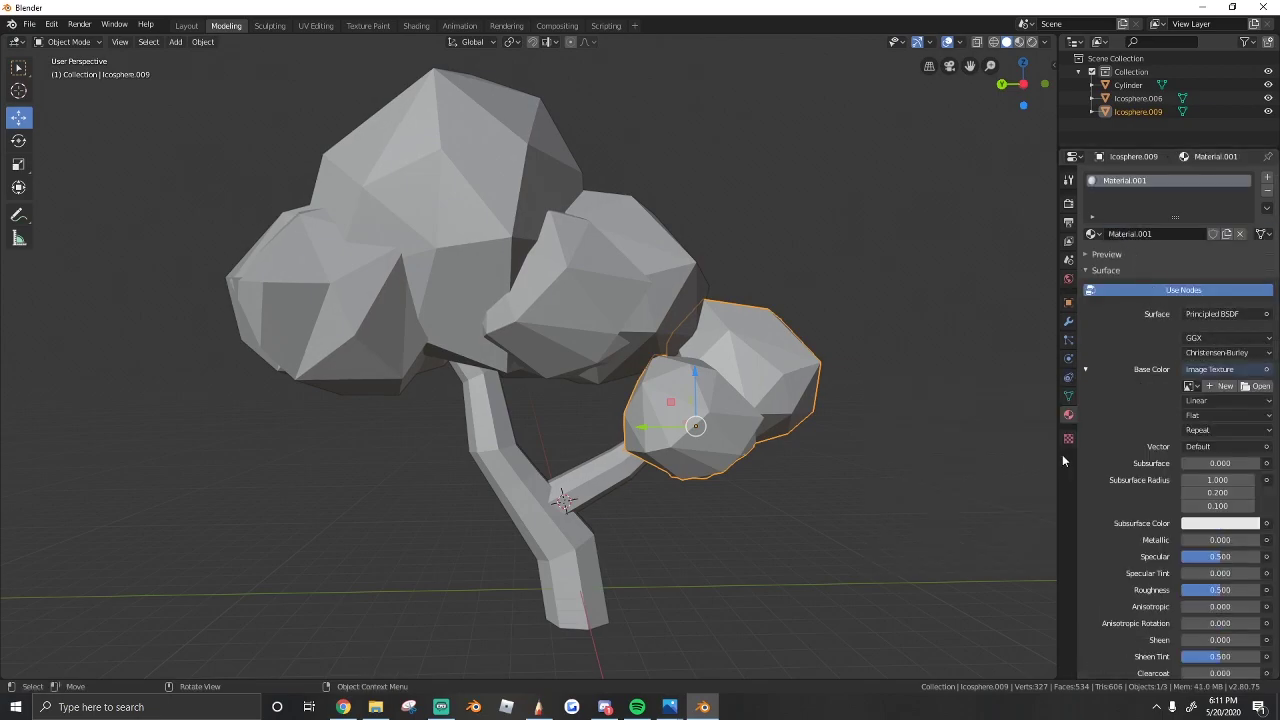
{"action": "left_click", "coordinate": [1256, 395]}
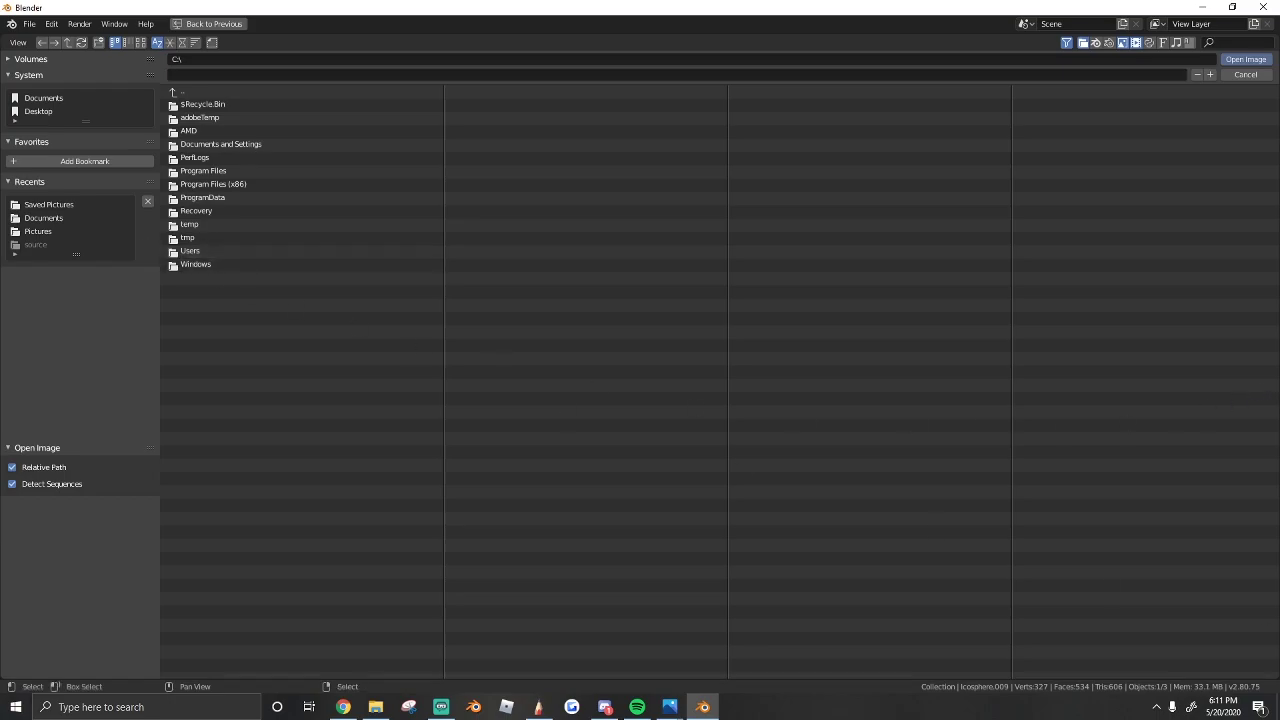
{"action": "key", "text": "super+e"}
{"action": "left_click_drag", "start_coordinate": [0, 280], "coordinate": [828, 275]}
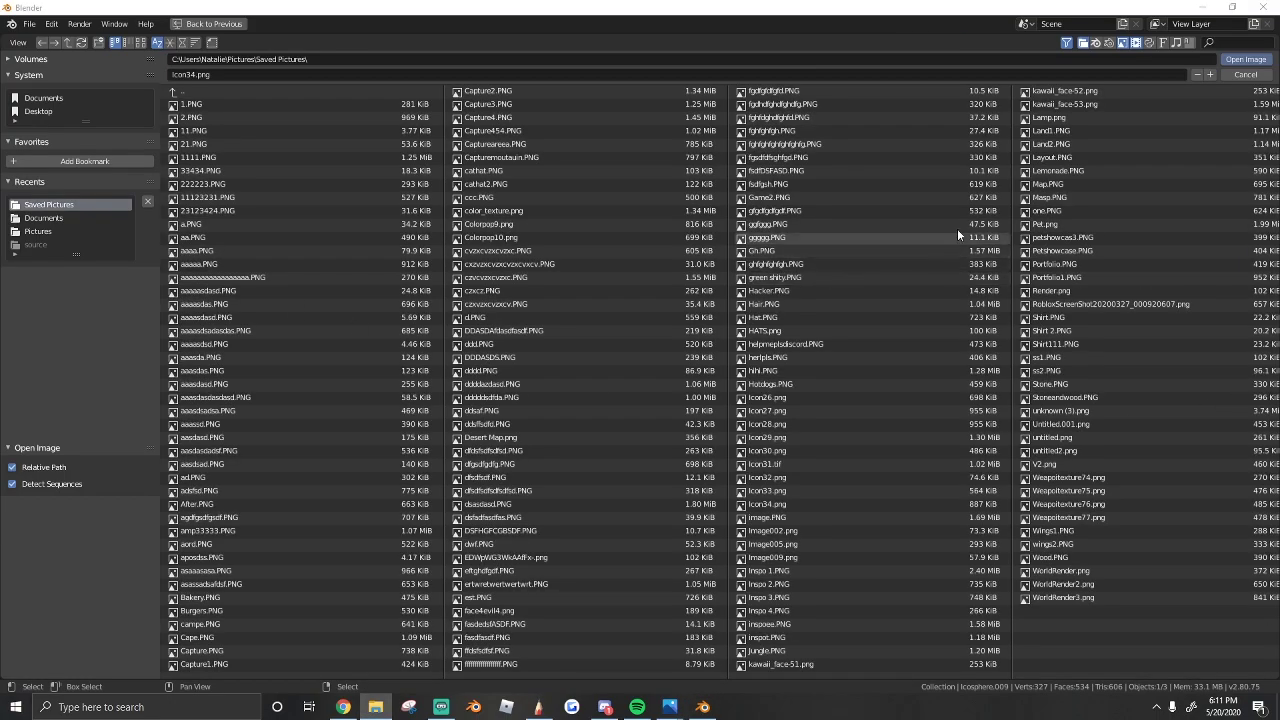
{"action": "left_click", "coordinate": [1235, 63]}
{"action": "scroll", "coordinate": [1016, 446], "scroll_direction": "down", "scroll_amount": 1}
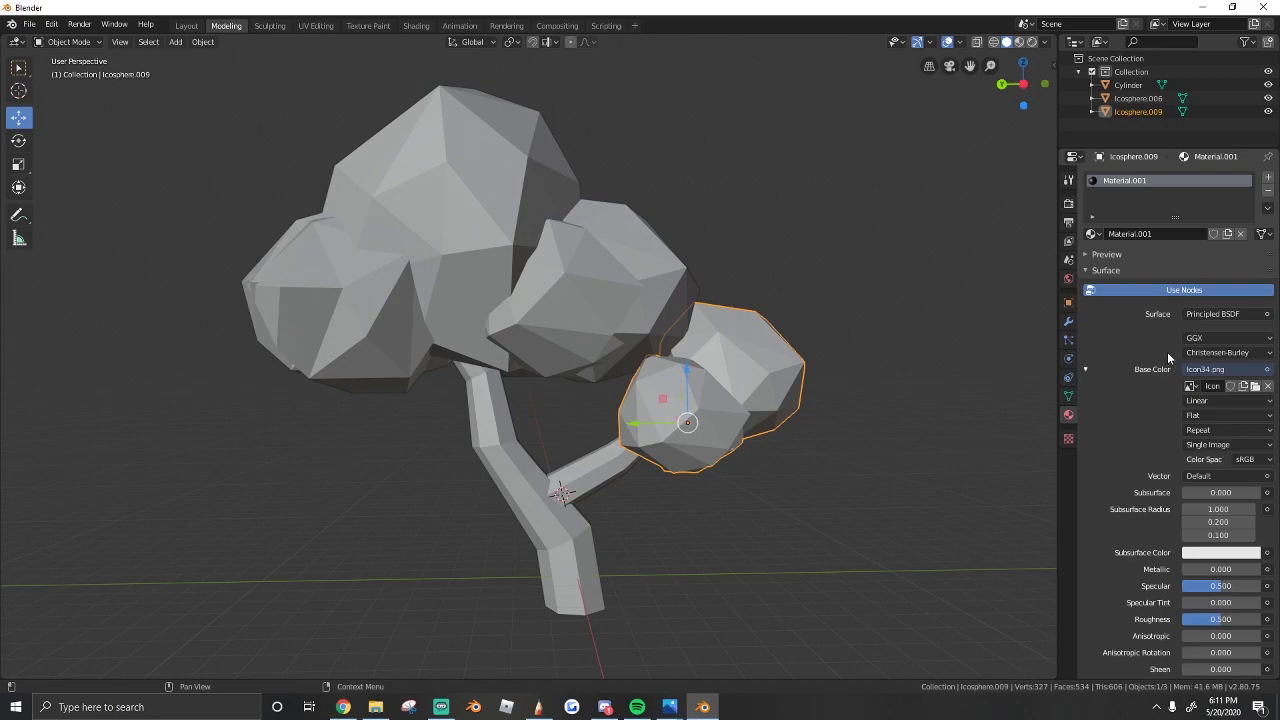
Deselect the foliage and switch the 3D viewport to Look Dev shading.
{"action": "left_click", "coordinate": [606, 420]}
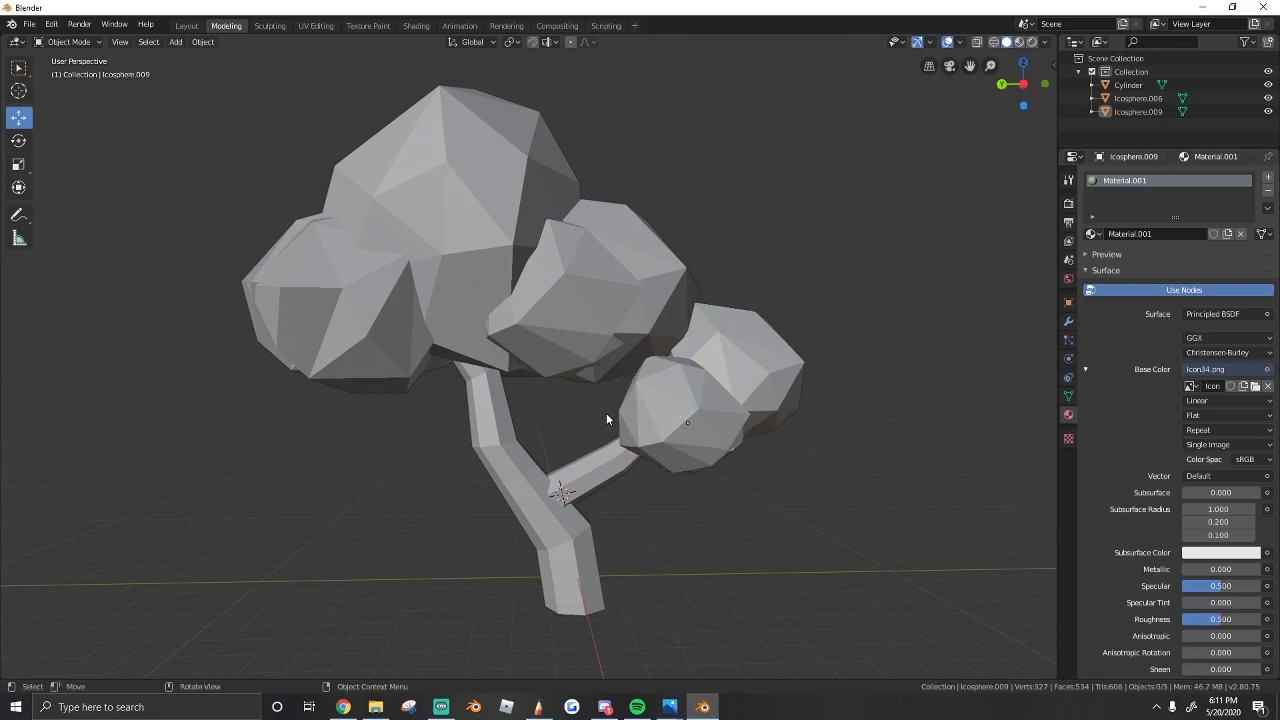
{"action": "key", "text": "z"}
{"action": "key", "text": "z"}
{"action": "left_click", "coordinate": [517, 514]}
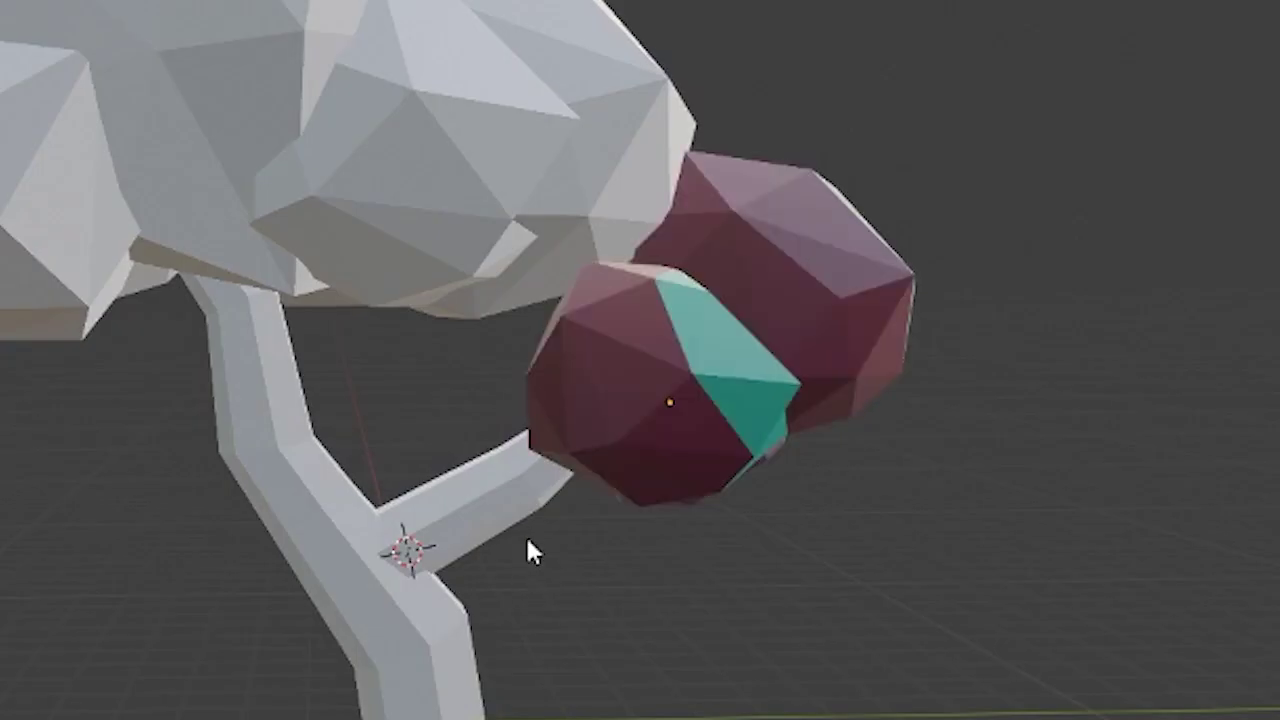
{"action": "middle_click_drag", "start_coordinate": [575, 416], "coordinate": [553, 411]}
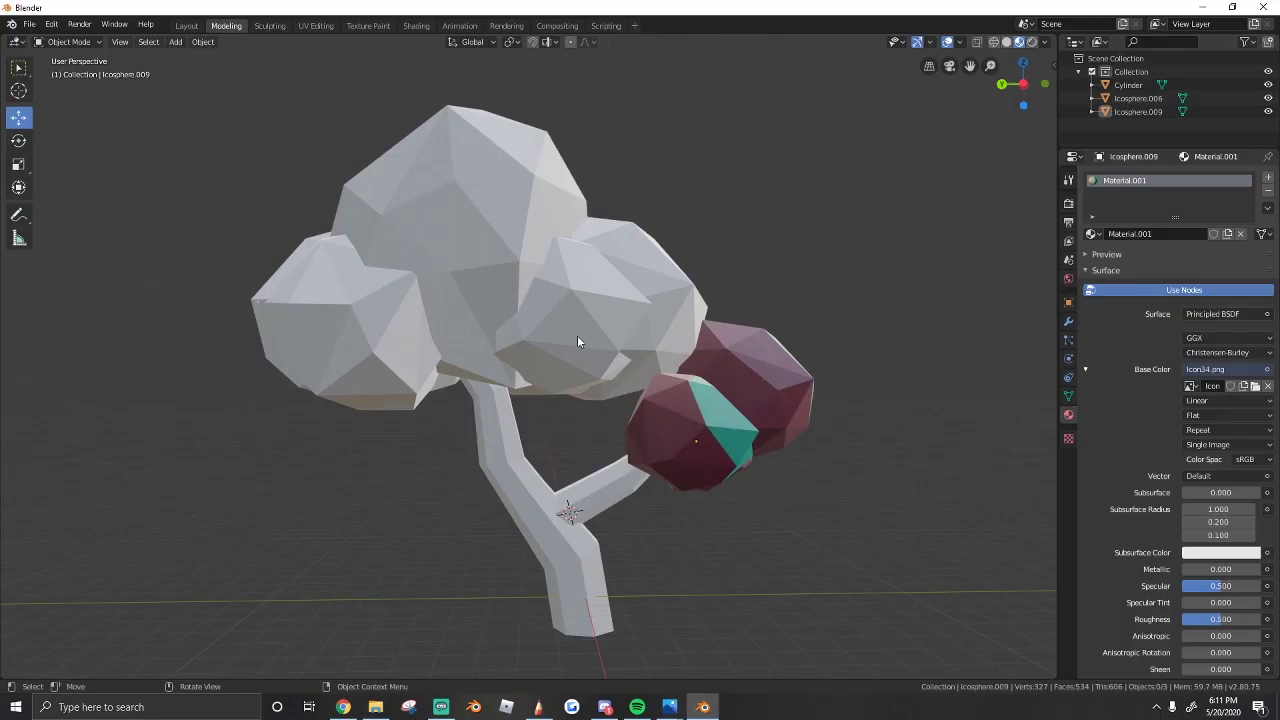
Assign the existing Material.001 to the large foliage cluster and to the trunk.
{"action": "left_click", "coordinate": [577, 335]}
{"action": "left_click", "coordinate": [1093, 234]}
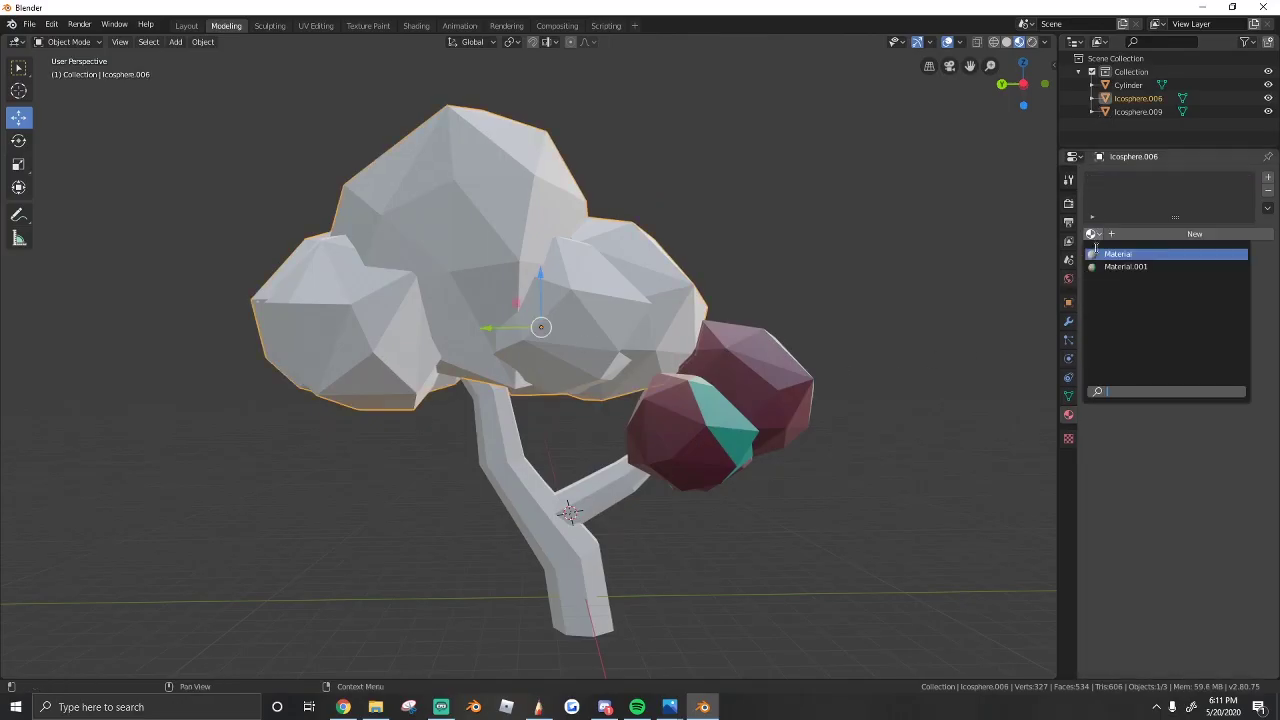
{"action": "left_click", "coordinate": [1118, 254]}
{"action": "left_click", "coordinate": [650, 488]}
{"action": "left_click", "coordinate": [1093, 234]}
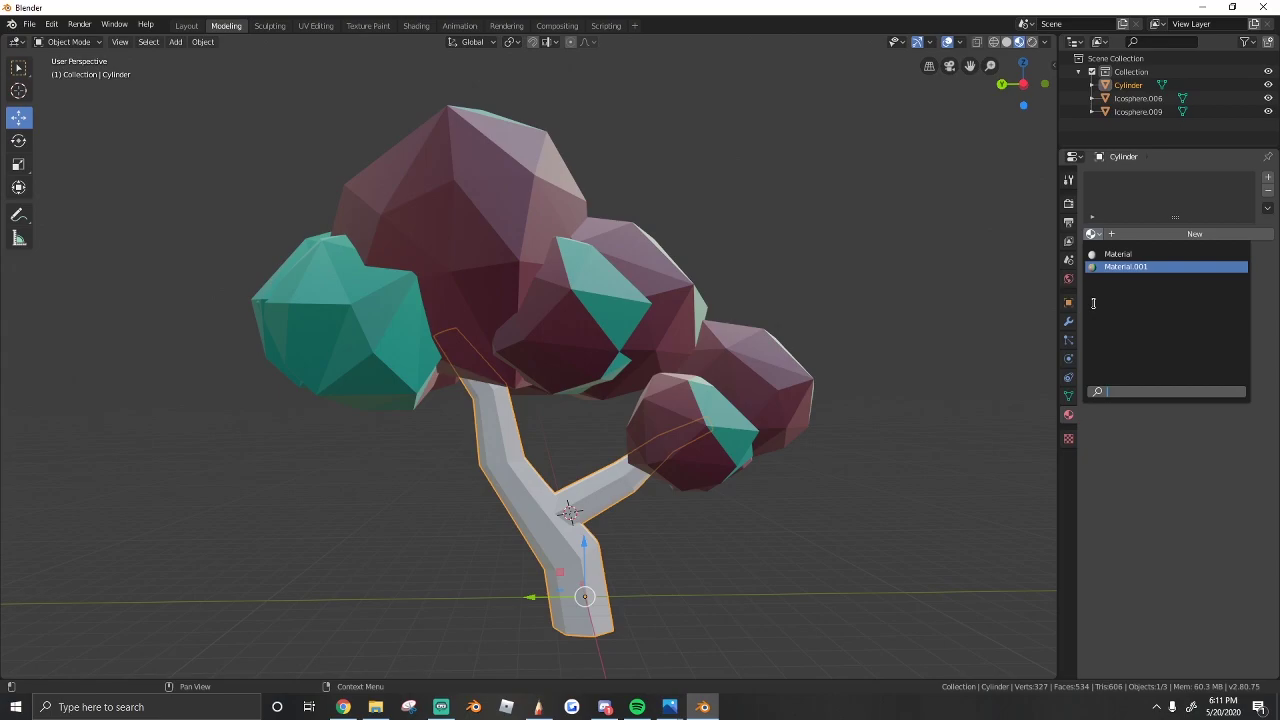
{"action": "left_click", "coordinate": [1111, 269]}
{"action": "scroll", "coordinate": [602, 380], "scroll_direction": "down", "scroll_amount": 4}
{"action": "scroll", "coordinate": [588, 379], "scroll_direction": "up", "scroll_amount": 3}
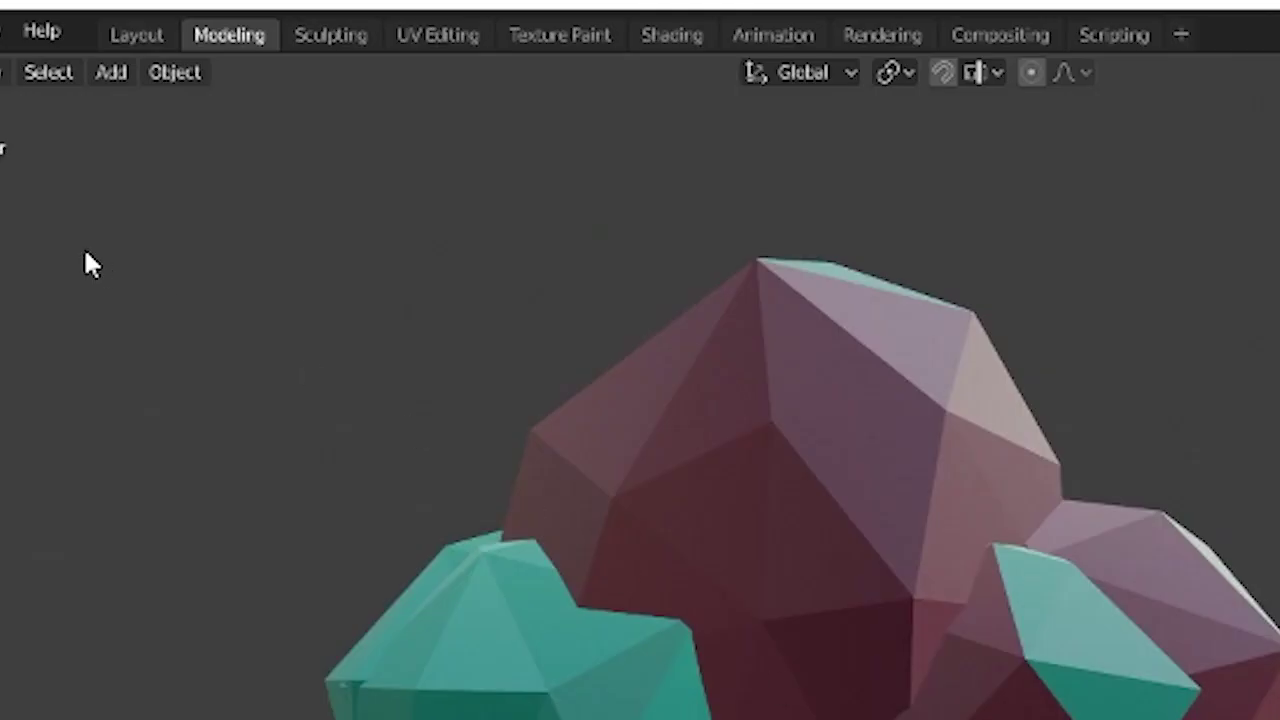
Open the UV Editing workspace and switch its 3D view from perspective to orthographic.
{"action": "left_click", "coordinate": [440, 30]}
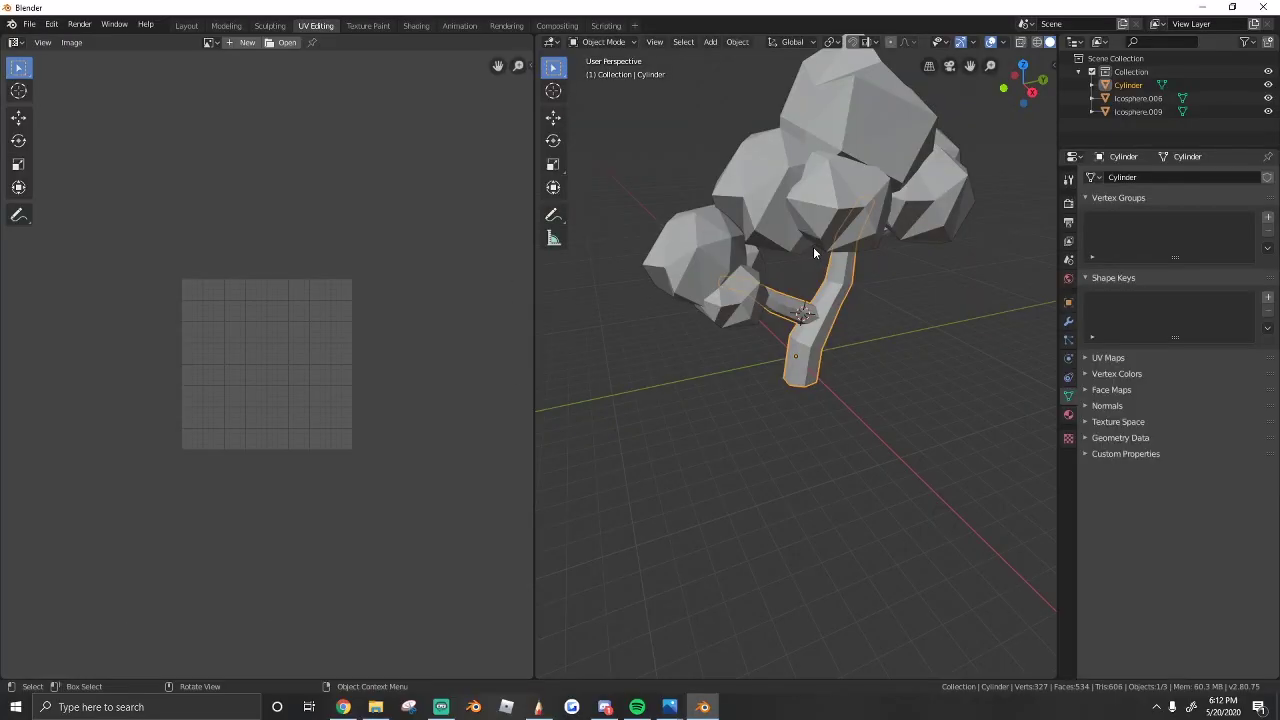
{"action": "middle_click_drag", "start_coordinate": [811, 232], "coordinate": [803, 263]}
{"action": "scroll", "coordinate": [788, 237], "scroll_direction": "up", "scroll_amount": 2}
{"action": "scroll", "coordinate": [789, 238], "scroll_direction": "down", "scroll_amount": 3}
{"action": "scroll", "coordinate": [780, 321], "scroll_direction": "up", "scroll_amount": 3}
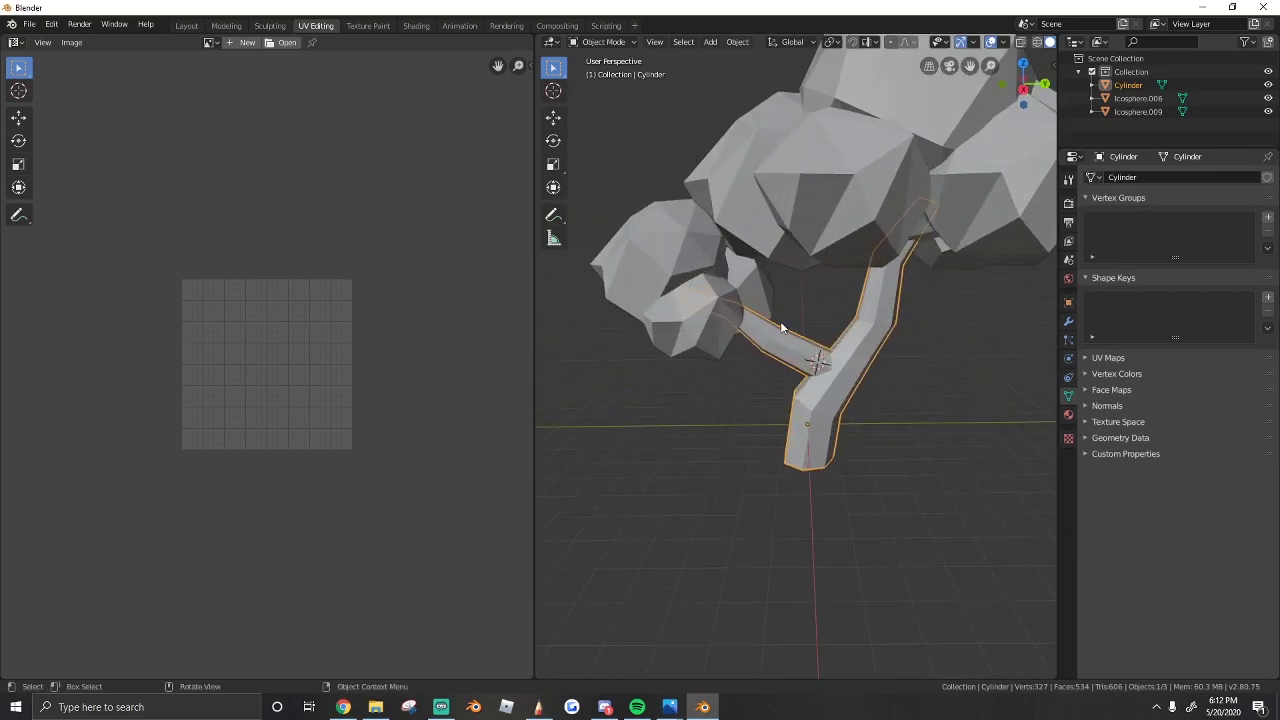
{"action": "scroll", "coordinate": [788, 312], "scroll_direction": "down", "scroll_amount": 1}
{"action": "scroll", "coordinate": [789, 318], "scroll_direction": "down", "scroll_amount": 1}
{"action": "left_click", "coordinate": [575, 42]}
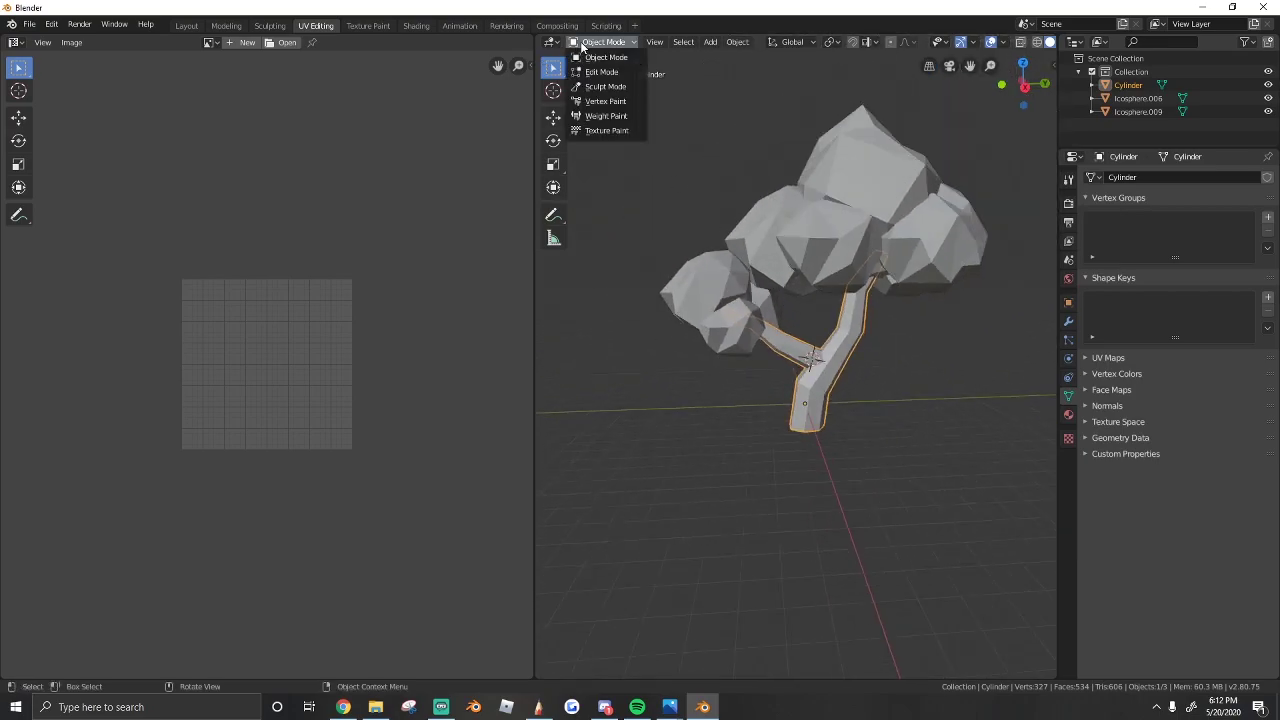
{"action": "left_click", "coordinate": [653, 42]}
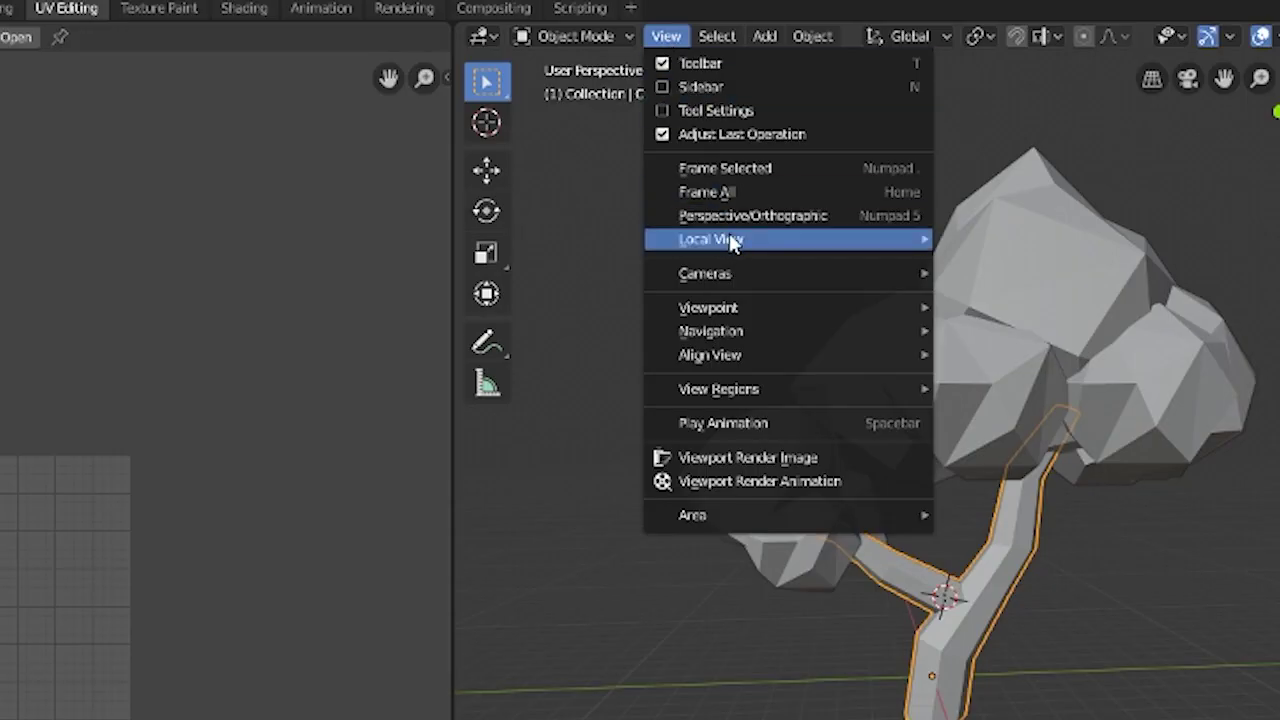
{"action": "left_click", "coordinate": [741, 213]}
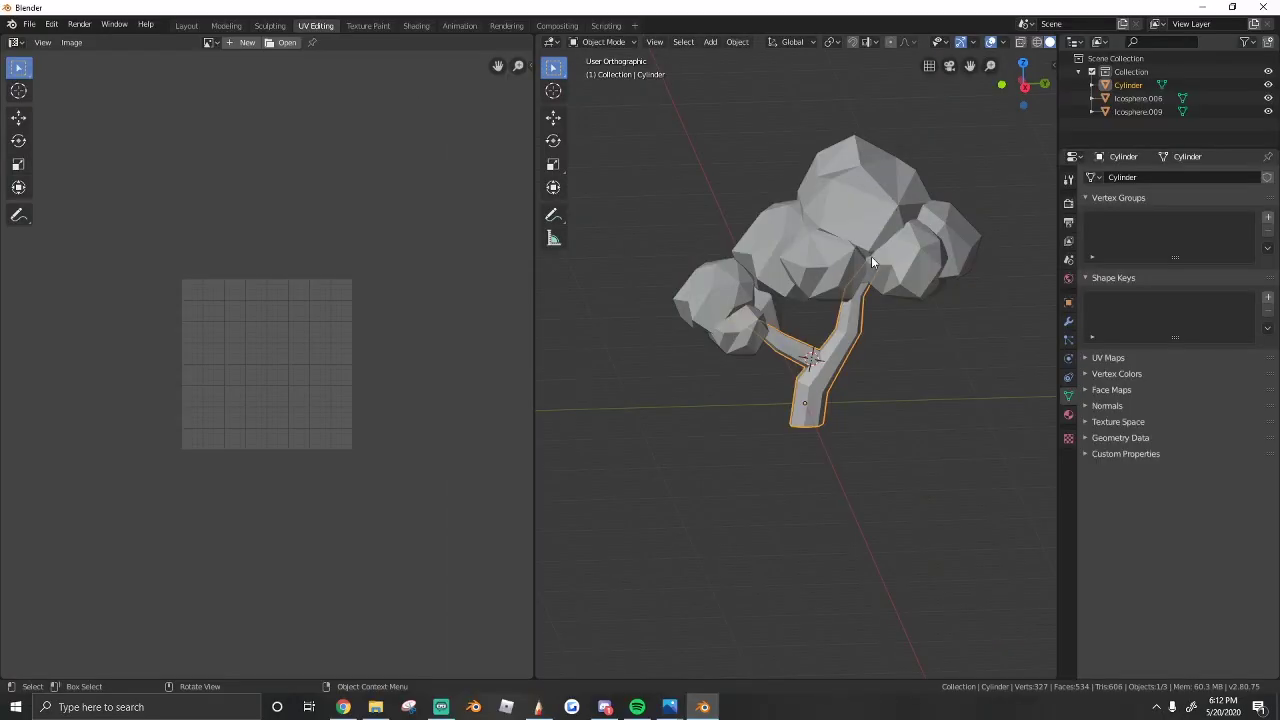
{"action": "scroll", "coordinate": [878, 290], "scroll_direction": "up", "scroll_amount": 2}
{"action": "scroll", "coordinate": [884, 312], "scroll_direction": "down", "scroll_amount": 2}
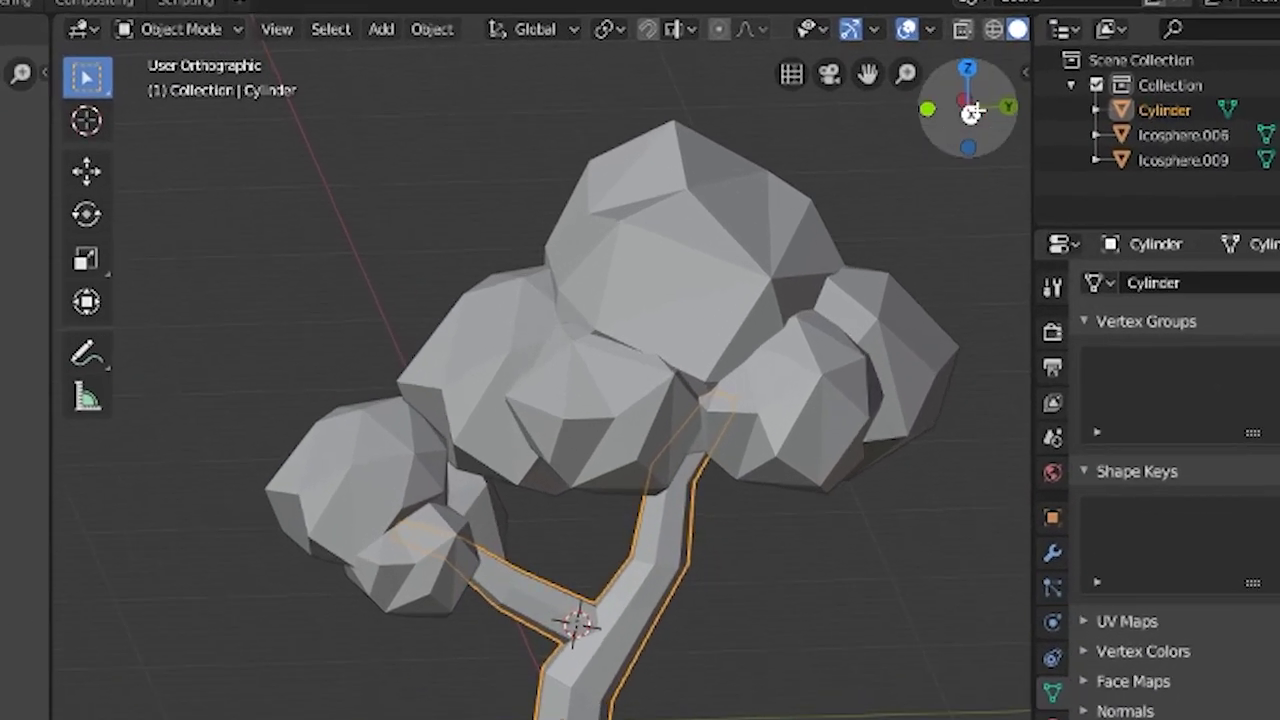
Align the 3D view to Right Orthographic with the whole tree in frame and use Look Dev shading.
{"action": "left_click", "coordinate": [970, 112]}
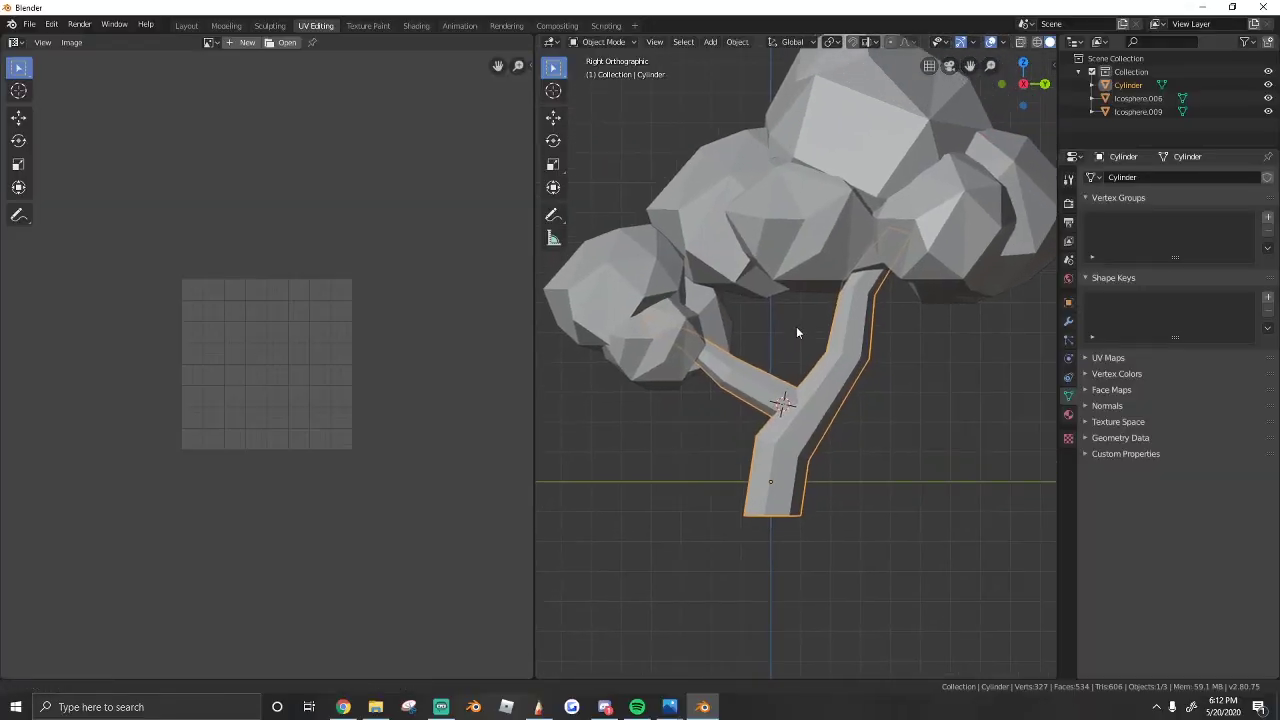
{"action": "scroll", "coordinate": [787, 355], "scroll_direction": "down", "scroll_amount": 2}
{"action": "middle_click_drag", "start_coordinate": [797, 328], "coordinate": [787, 359], "text": "shift"}
{"action": "scroll", "coordinate": [804, 355], "scroll_direction": "up", "scroll_amount": 1}
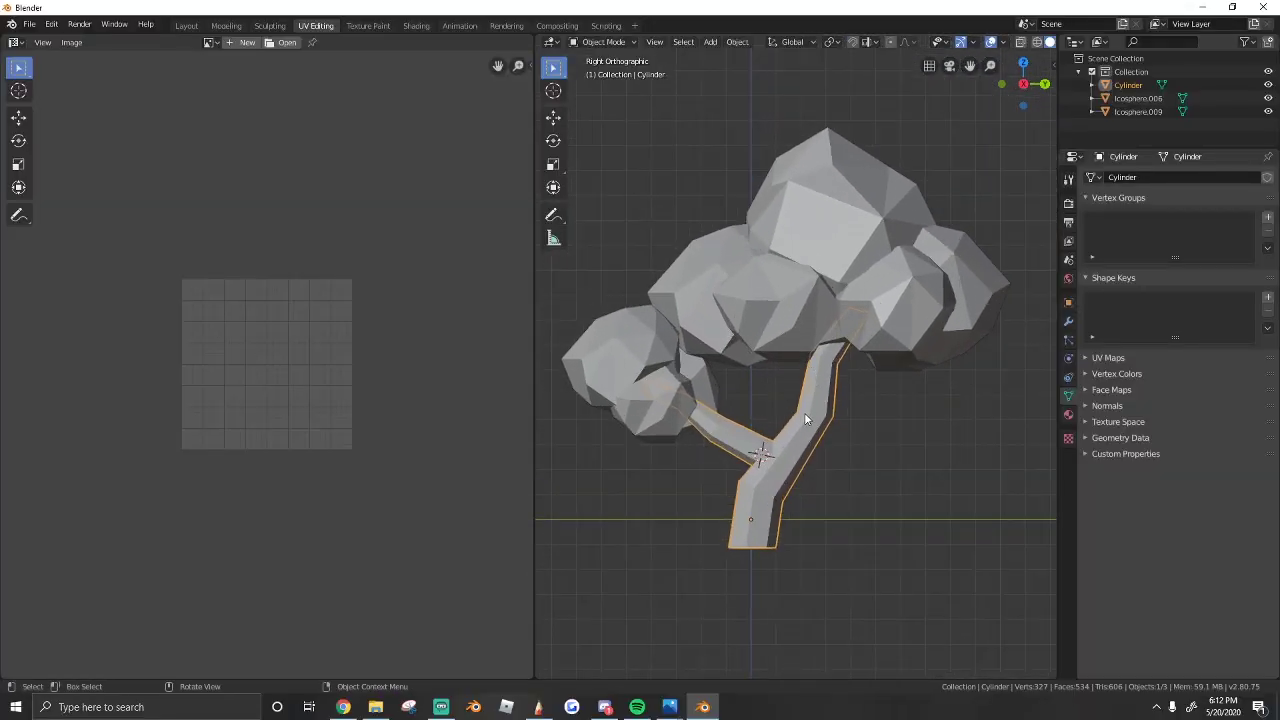
{"action": "key", "text": "z"}
{"action": "left_click", "coordinate": [790, 515]}
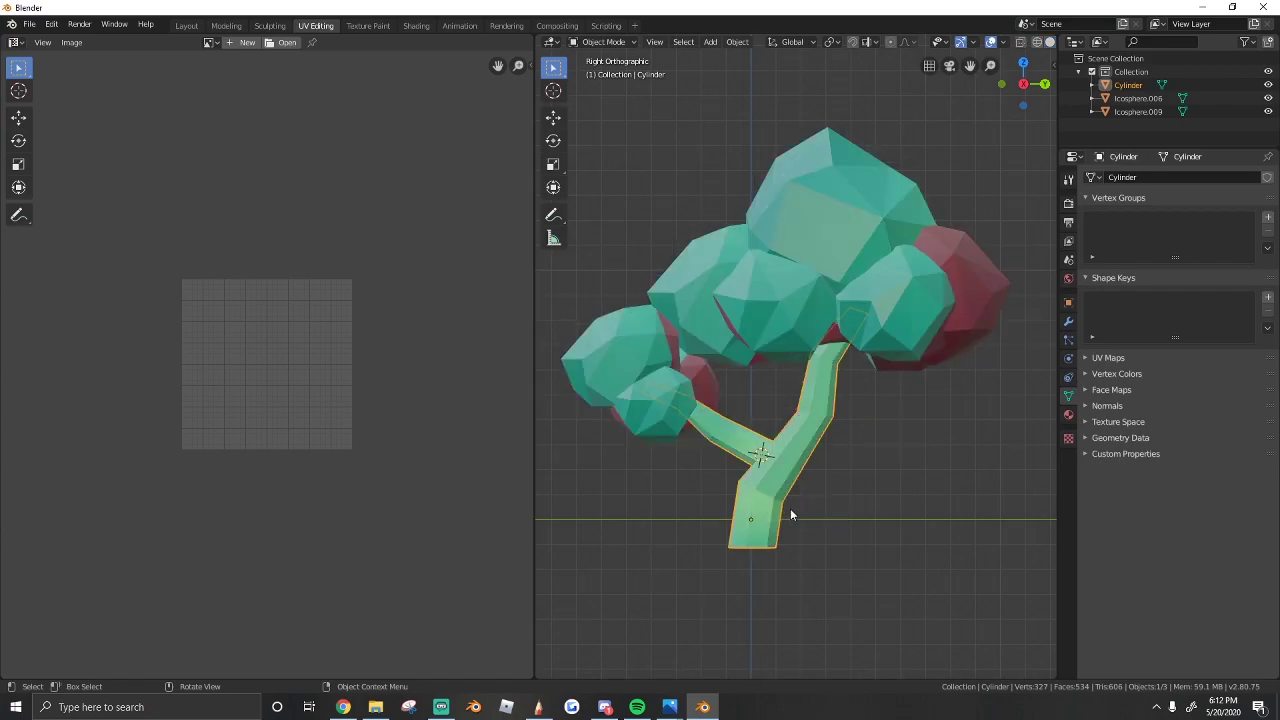
{"action": "key", "text": "z"}
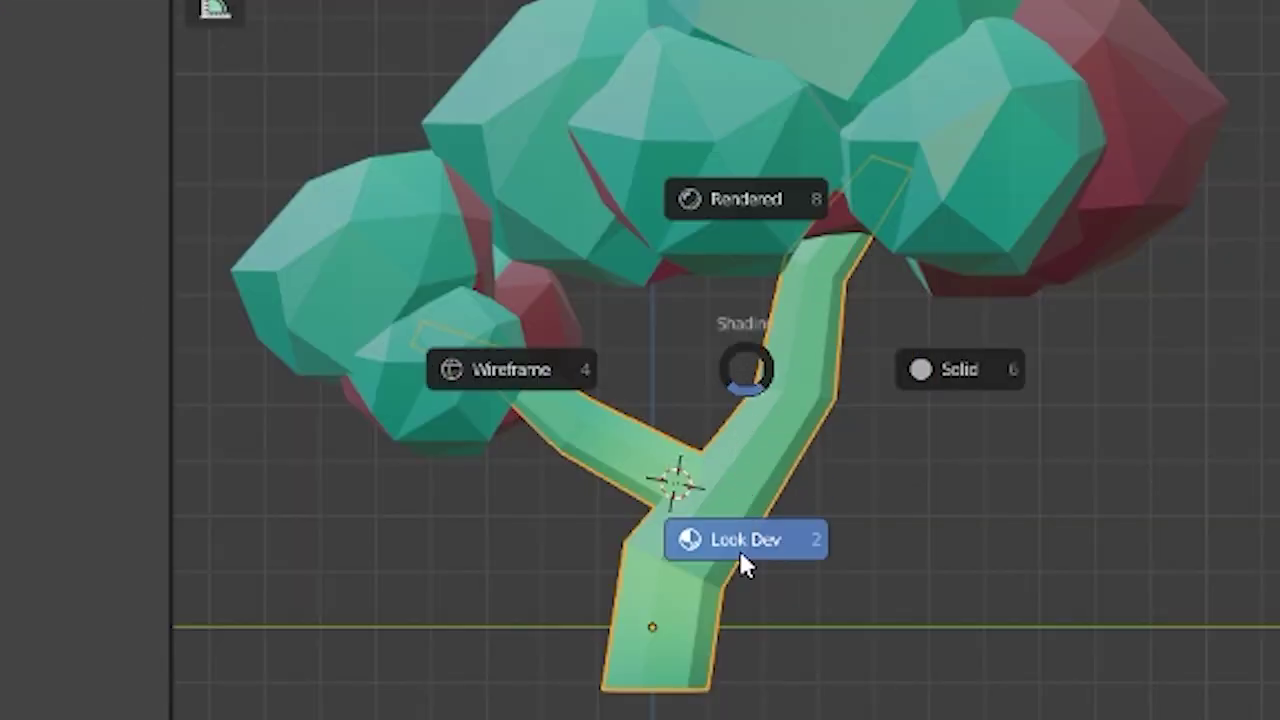
{"action": "left_click", "coordinate": [740, 558]}
Enter Edit Mode on the trunk and UV-map all its faces with Project From View.
{"action": "key", "text": "Tab"}
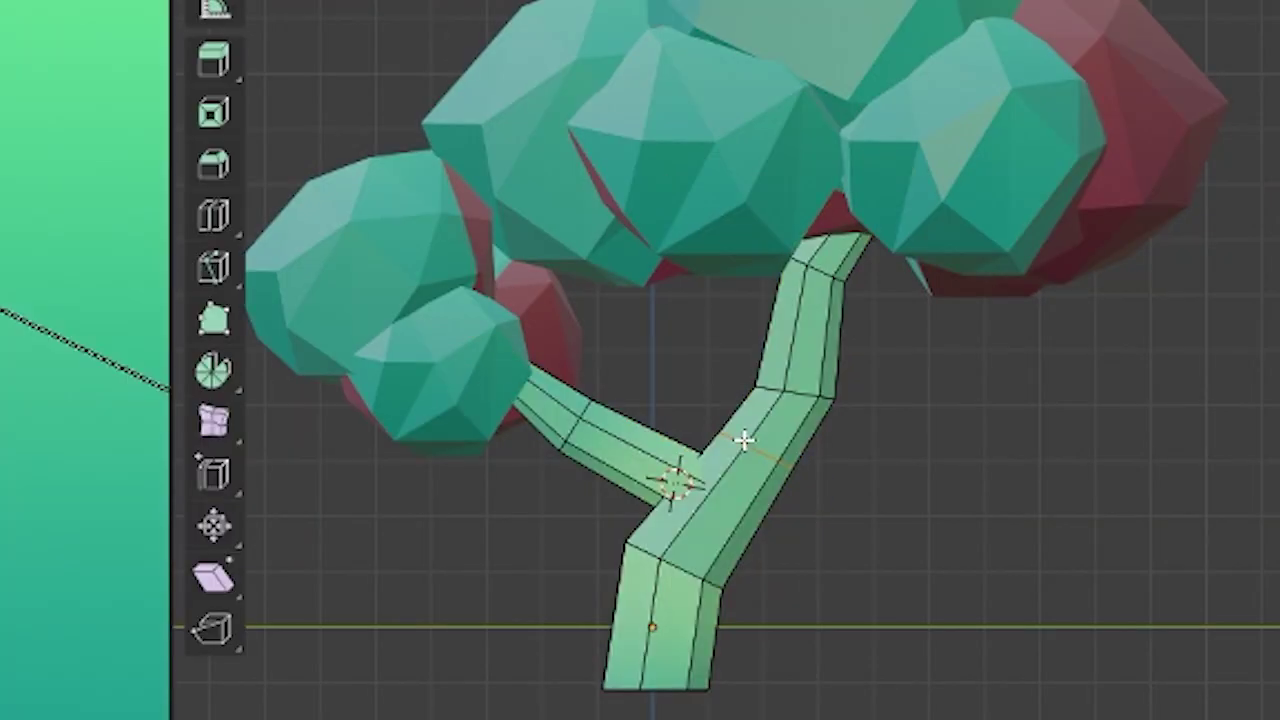
{"action": "key", "text": "Tab"}
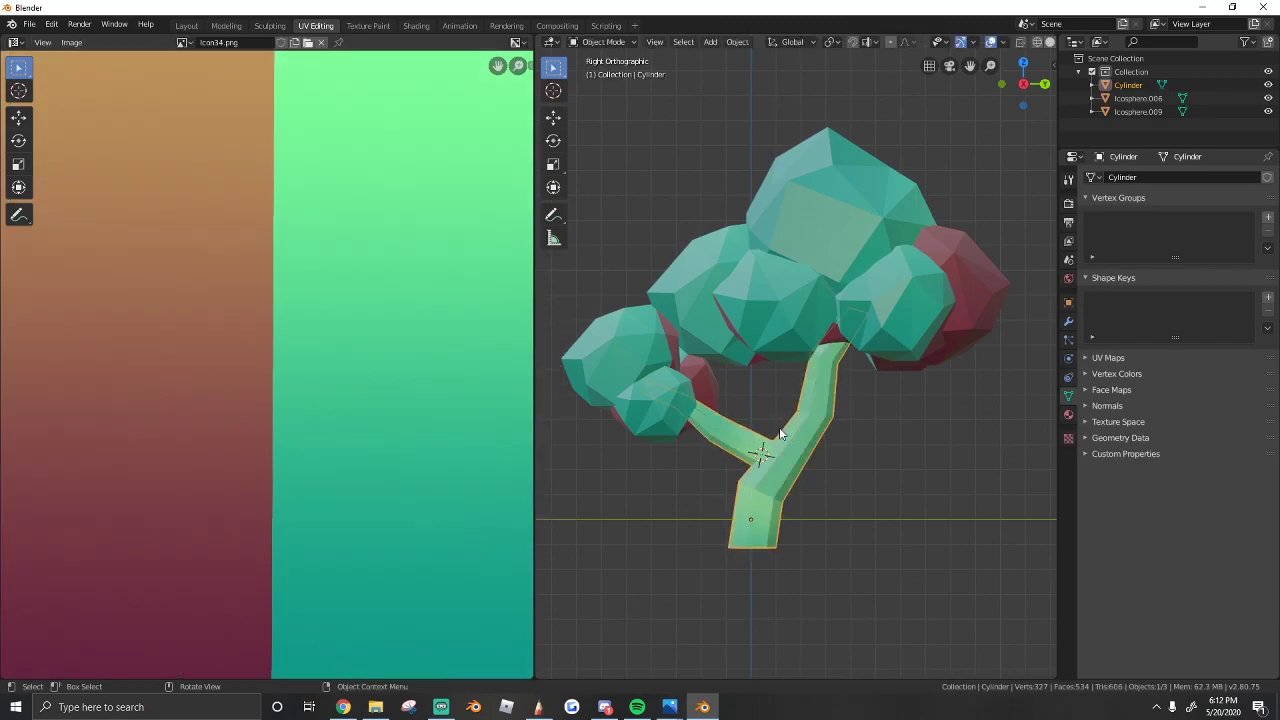
{"action": "key", "text": "Tab"}
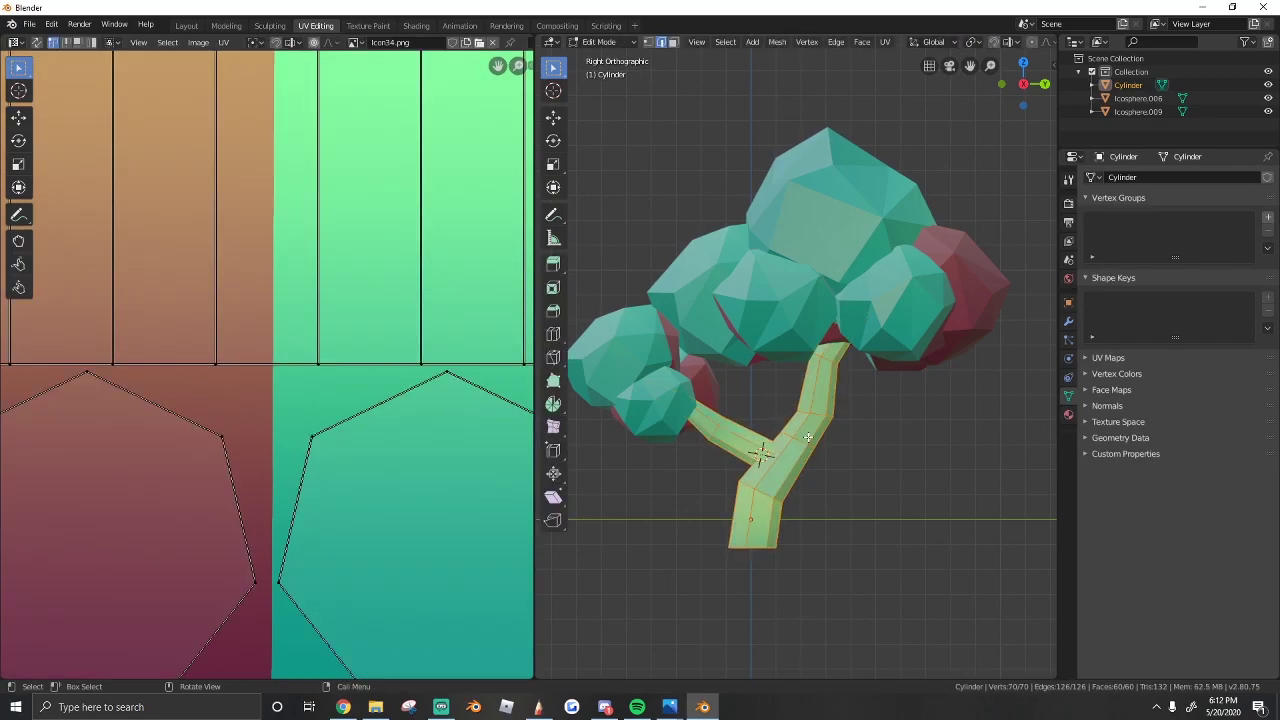
{"action": "scroll", "coordinate": [803, 437], "scroll_direction": "down", "scroll_amount": 1}
{"action": "key", "text": "u"}
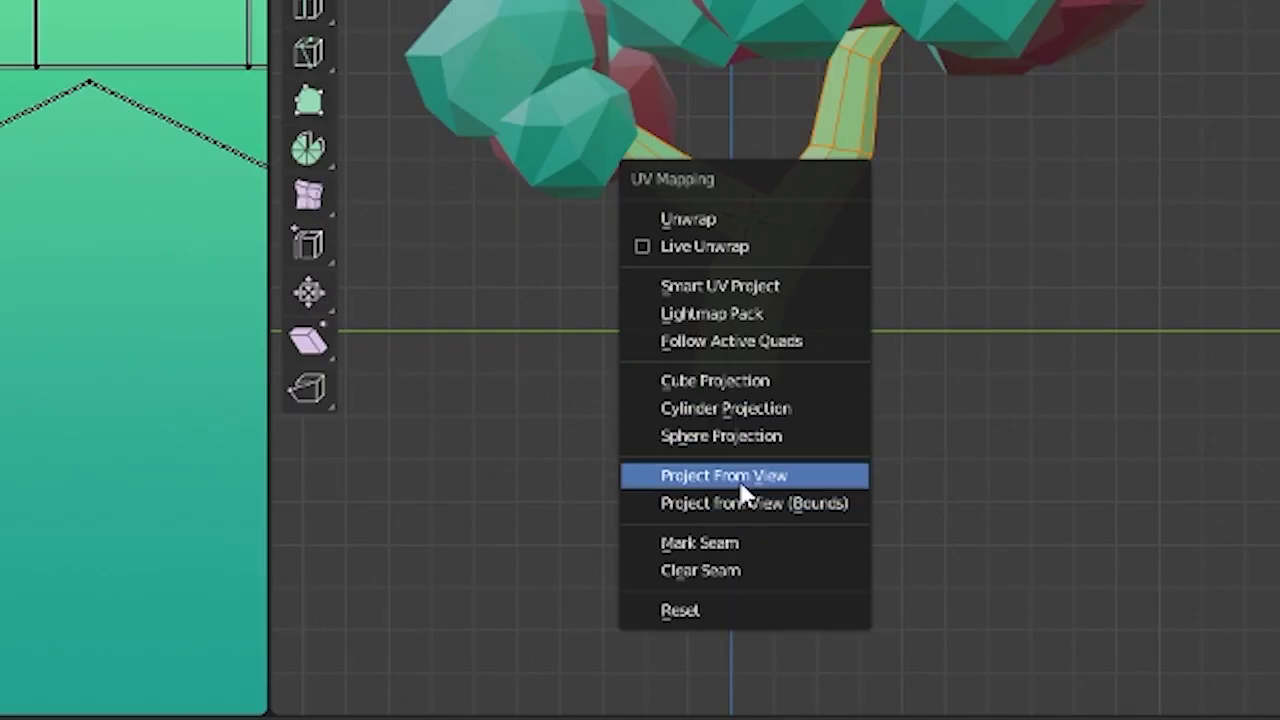
{"action": "left_click", "coordinate": [742, 490]}
Select all the trunk UVs and move them entirely onto the brown gradient.
{"action": "middle_click_drag", "start_coordinate": [313, 397], "coordinate": [358, 423]}
{"action": "scroll", "coordinate": [354, 414], "scroll_direction": "down", "scroll_amount": 2}
{"action": "key", "text": "a"}
{"action": "scroll", "coordinate": [350, 410], "scroll_direction": "up", "scroll_amount": 2}
{"action": "scroll", "coordinate": [330, 330], "scroll_direction": "down", "scroll_amount": 1}
{"action": "middle_click_drag", "start_coordinate": [333, 344], "coordinate": [350, 343]}
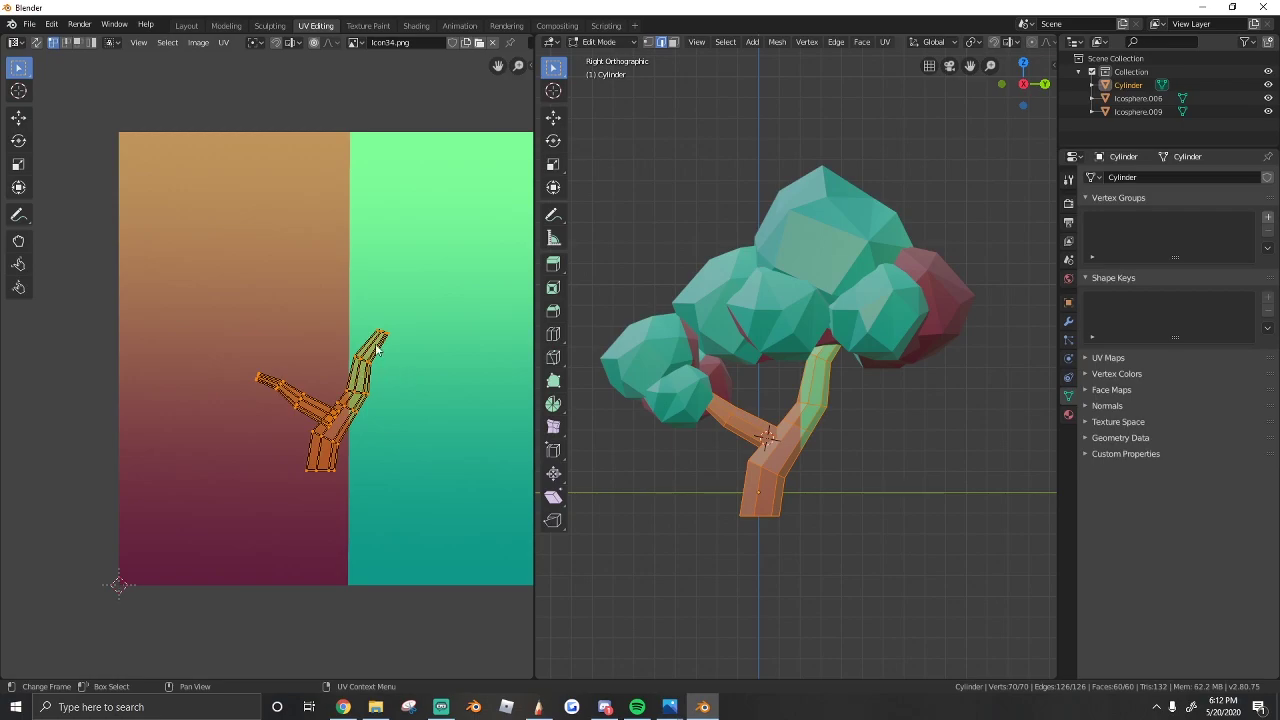
{"action": "middle_click_drag", "start_coordinate": [356, 419], "coordinate": [393, 414]}
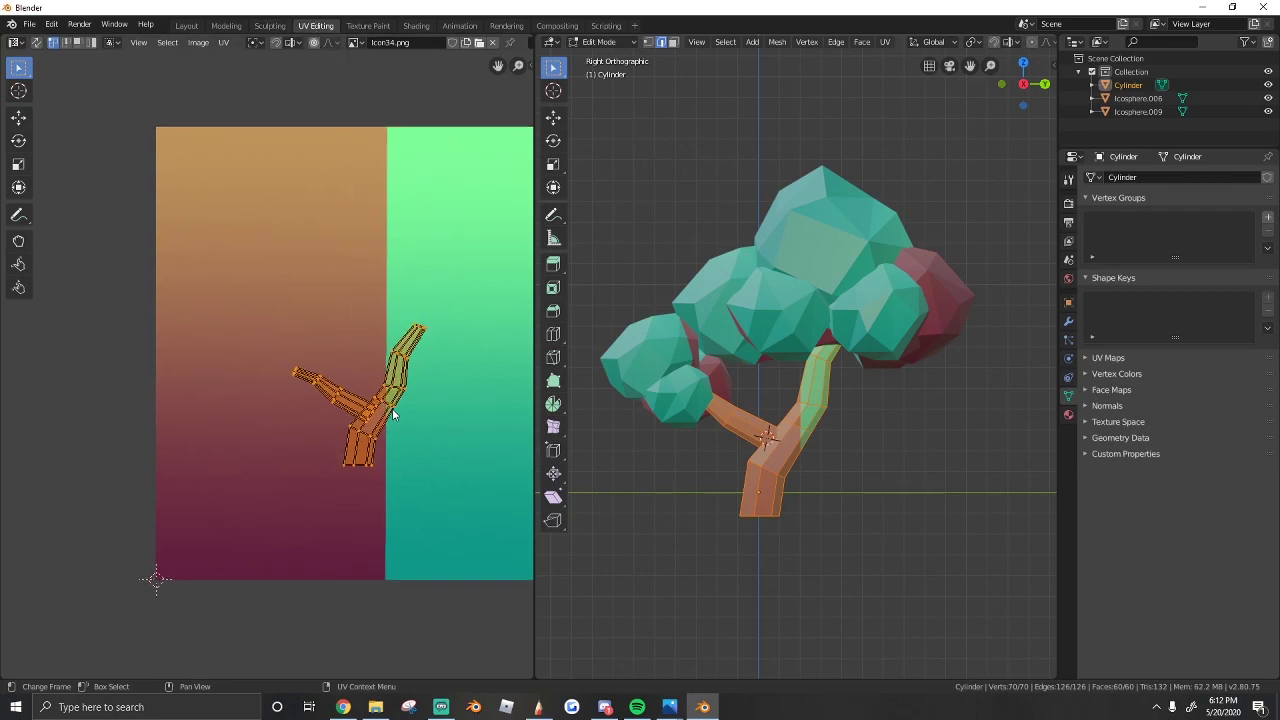
{"action": "key", "text": "g"}
{"action": "left_click", "coordinate": [316, 414]}
Enlarge the trunk UVs and stretch them along Y to span the brown gradient's height, then return to Object Mode.
{"action": "key", "text": "s"}
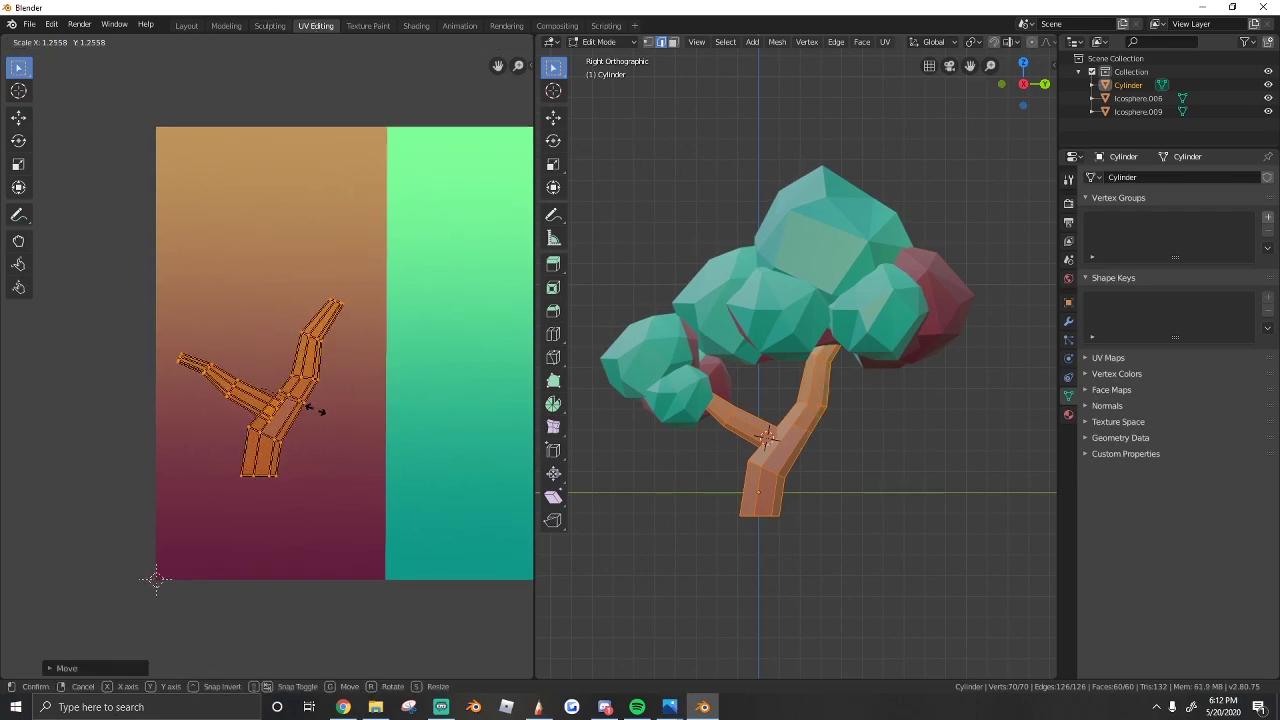
{"action": "left_click", "coordinate": [319, 415]}
{"action": "key", "text": "s"}
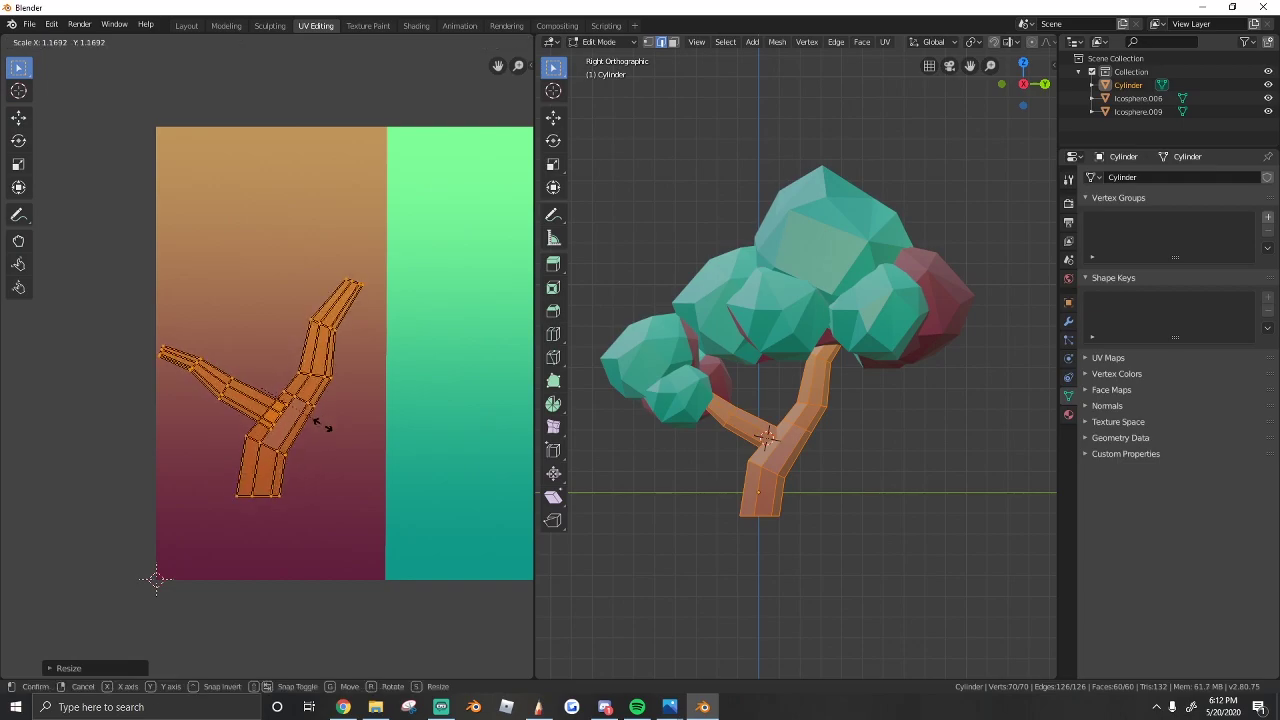
{"action": "left_click", "coordinate": [323, 428]}
{"action": "key", "text": "s"}
{"action": "key", "text": "y"}
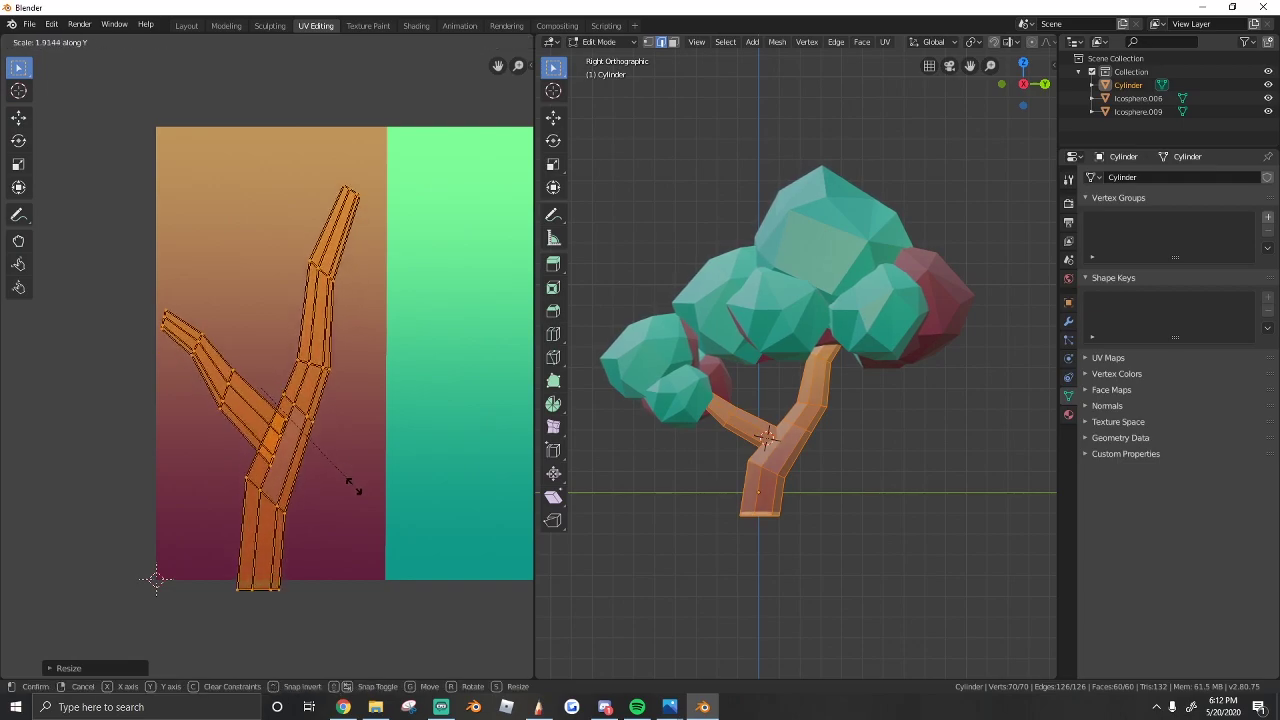
{"action": "left_click", "coordinate": [365, 450]}
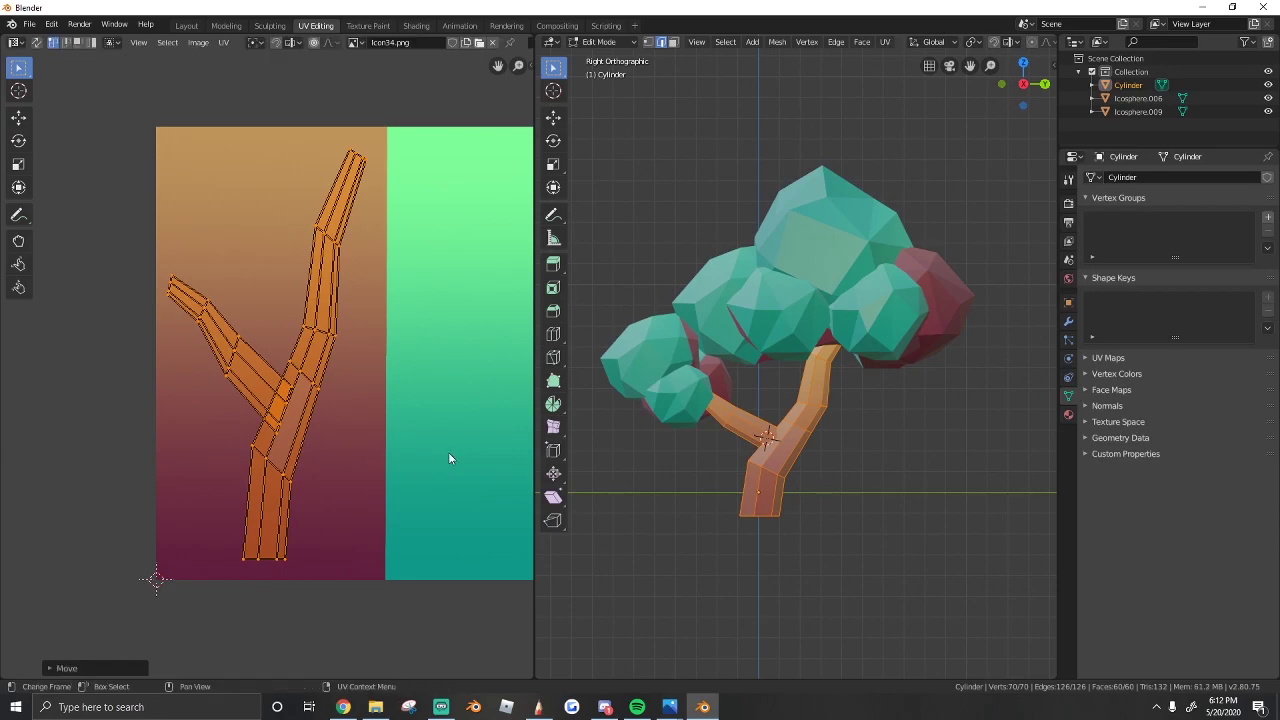
{"action": "key", "text": "Tab"}
Back in Edit Mode on the trunk, select only the linked geometry of the side branch.
{"action": "scroll", "coordinate": [831, 485], "scroll_direction": "up", "scroll_amount": 3}
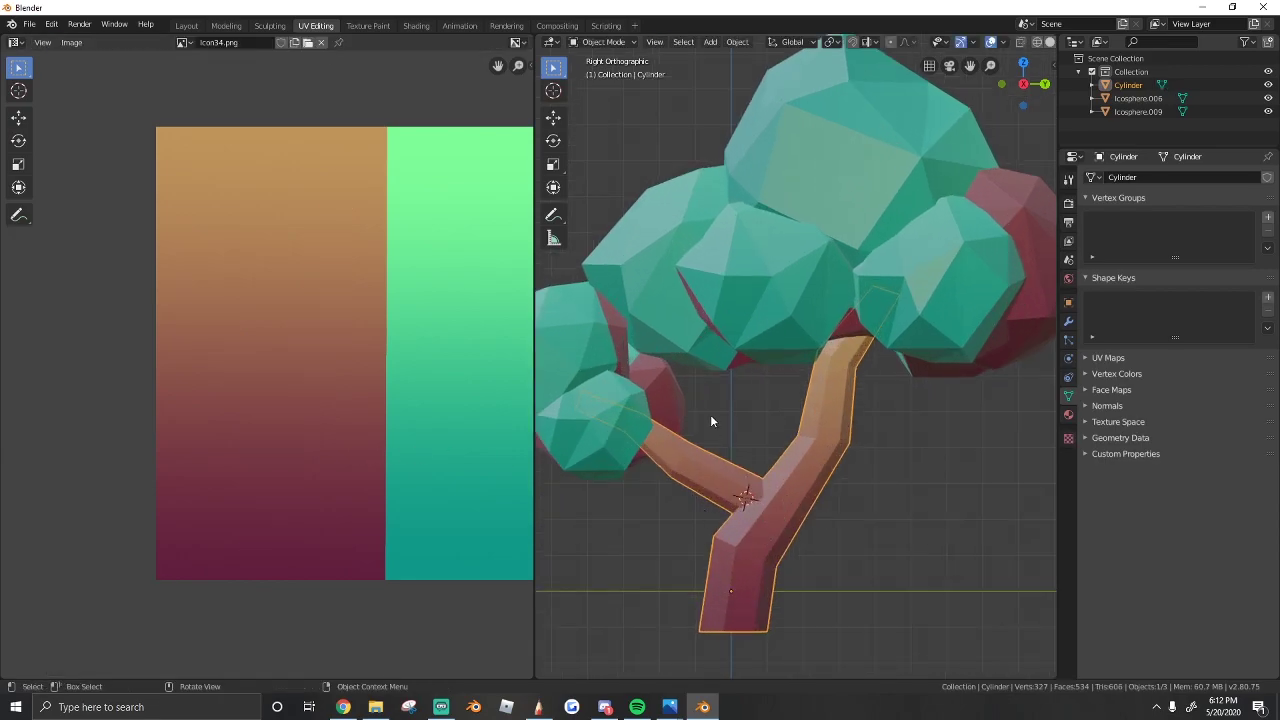
{"action": "scroll", "coordinate": [712, 421], "scroll_direction": "up", "scroll_amount": 3}
{"action": "key", "text": "Tab"}
{"action": "right_click", "coordinate": [755, 484]}
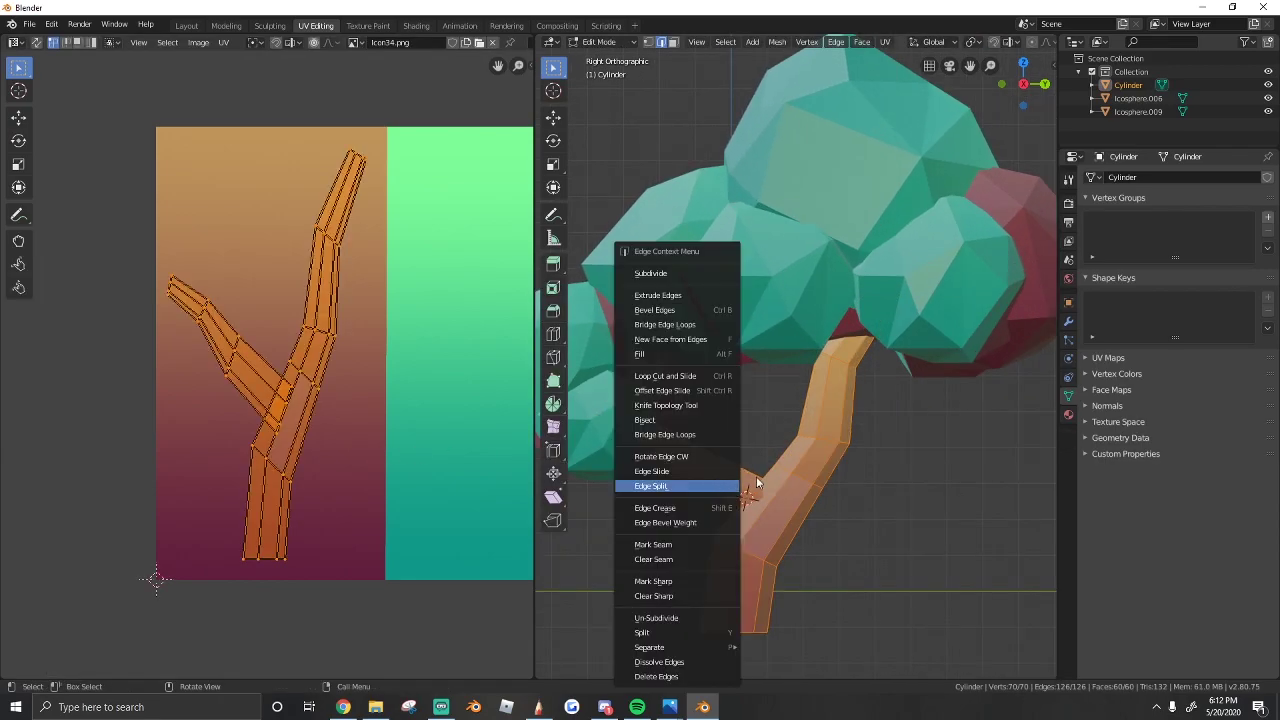
{"action": "left_click", "coordinate": [700, 486]}
{"action": "key", "text": "alt+a"}
{"action": "key", "text": "ctrl+l"}
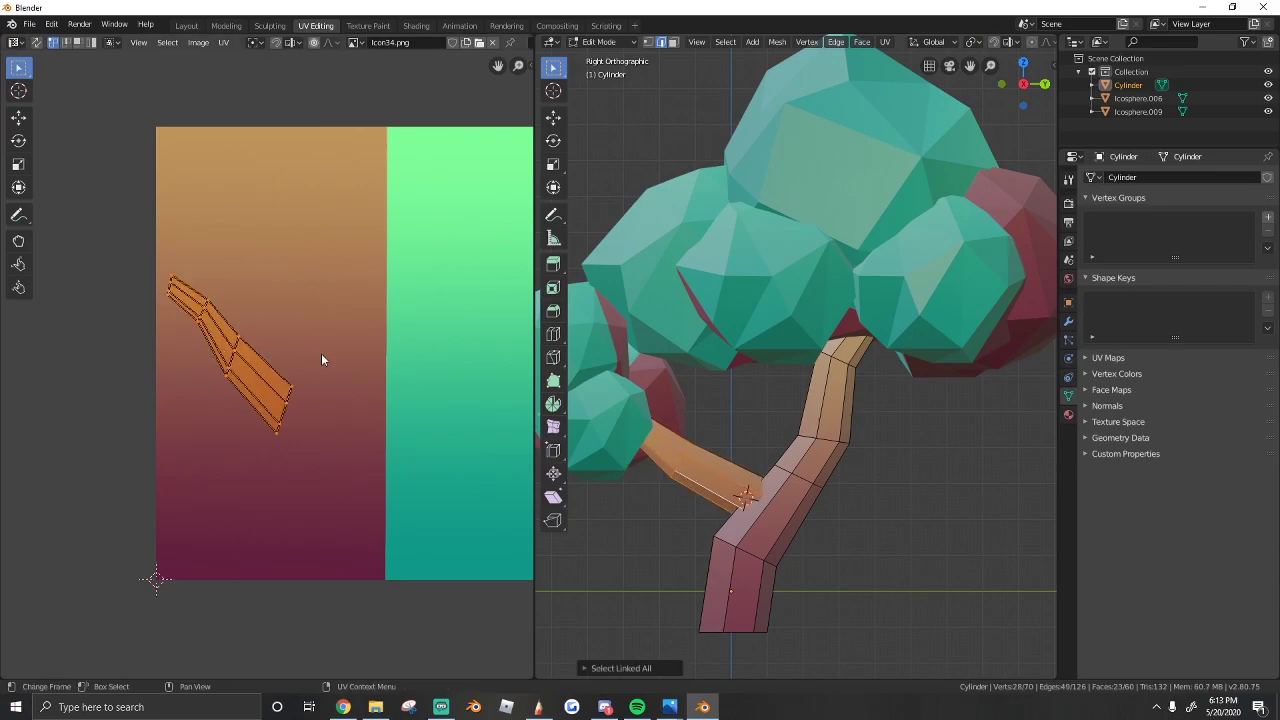
Rotate the side branch's UVs upright, stretch them vertically over most of the brown gradient, and leave Edit Mode.
{"action": "key", "text": "r"}
{"action": "left_click", "coordinate": [254, 399]}
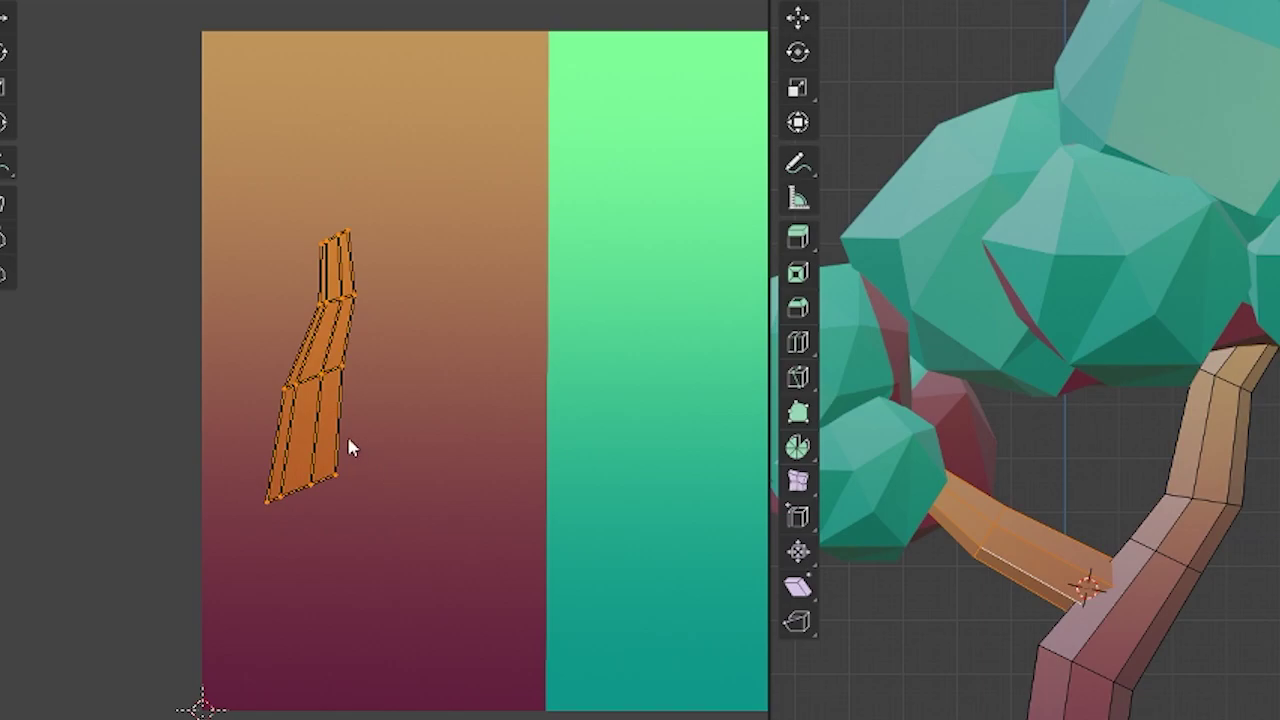
{"action": "key", "text": "g"}
{"action": "key", "text": "y"}
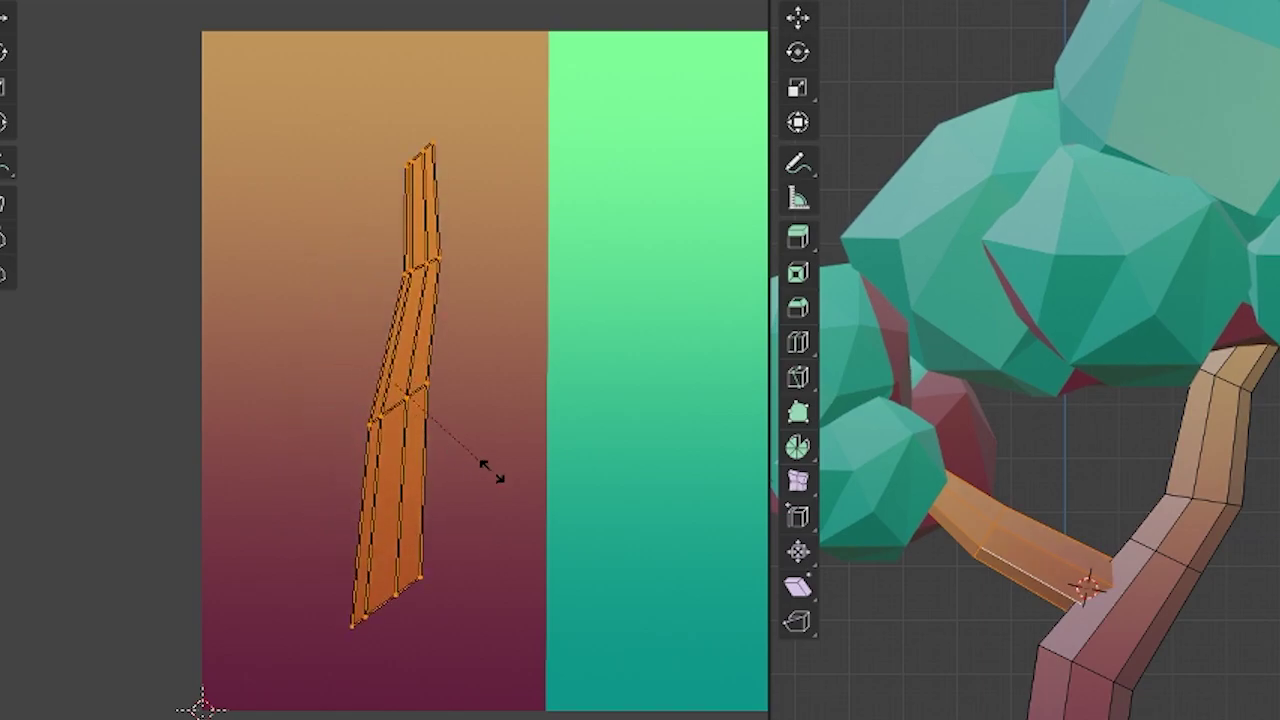
{"action": "left_click", "coordinate": [502, 474]}
{"action": "key", "text": "g"}
{"action": "left_click", "coordinate": [427, 413]}
{"action": "key", "text": "Tab"}
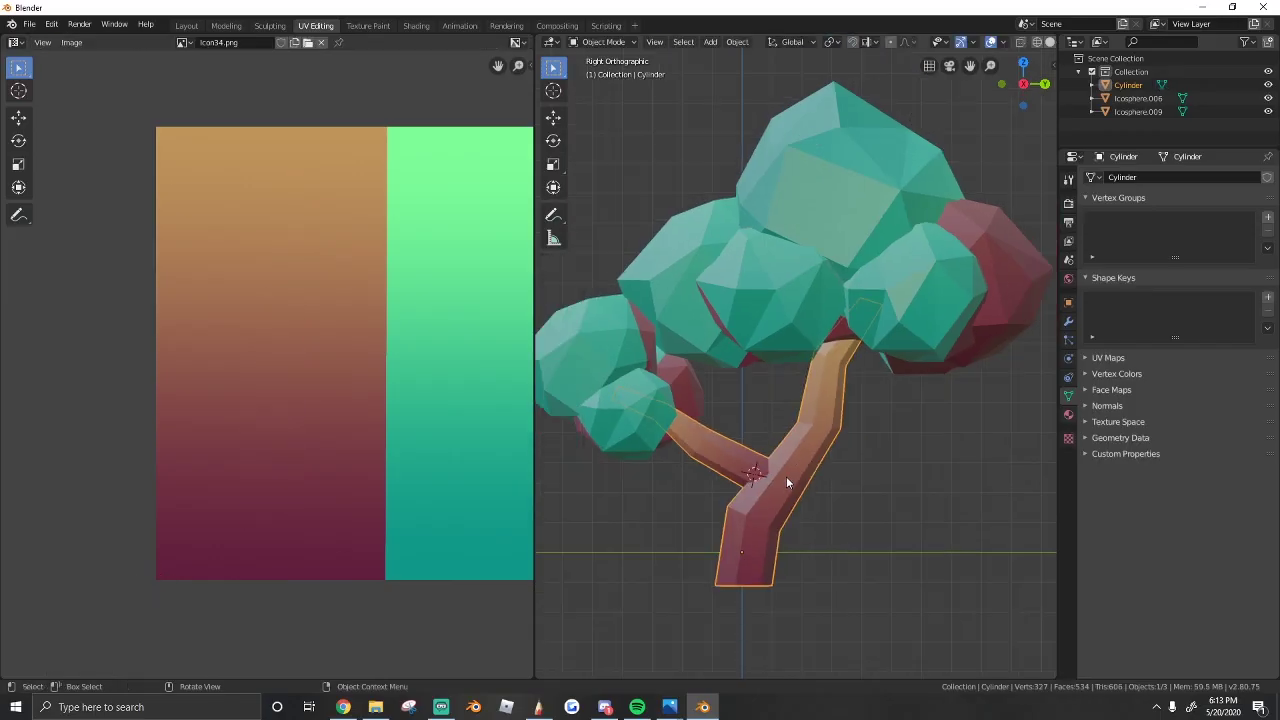
Enter Edit Mode on the large foliage cluster and UV-map all its faces with Project From View.
{"action": "scroll", "coordinate": [888, 275], "scroll_direction": "down", "scroll_amount": 4}
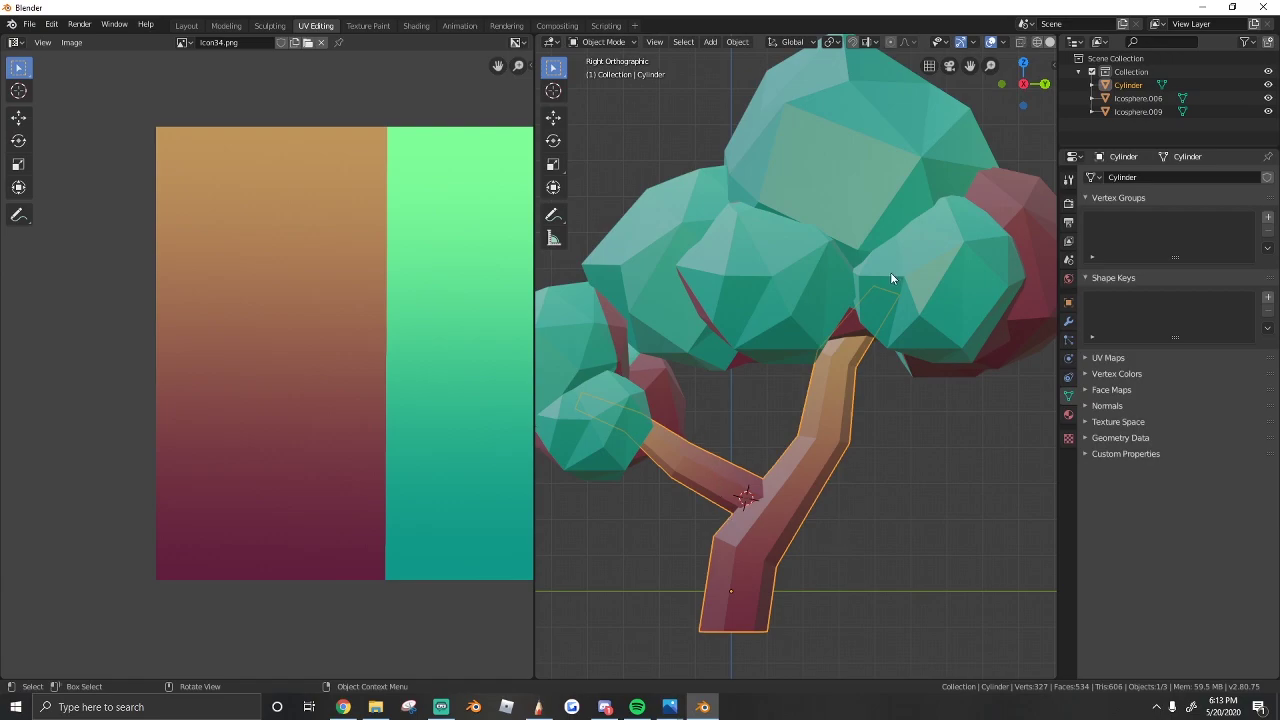
{"action": "left_click", "coordinate": [819, 266]}
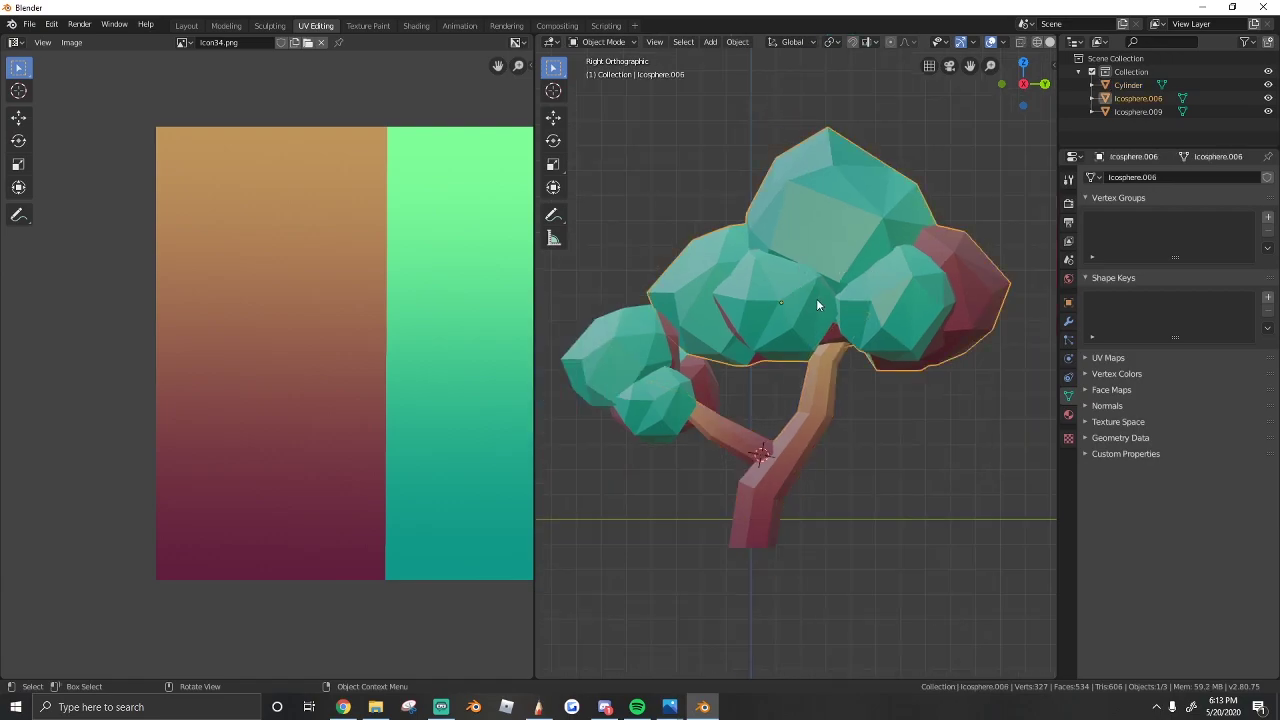
{"action": "key", "text": "Tab"}
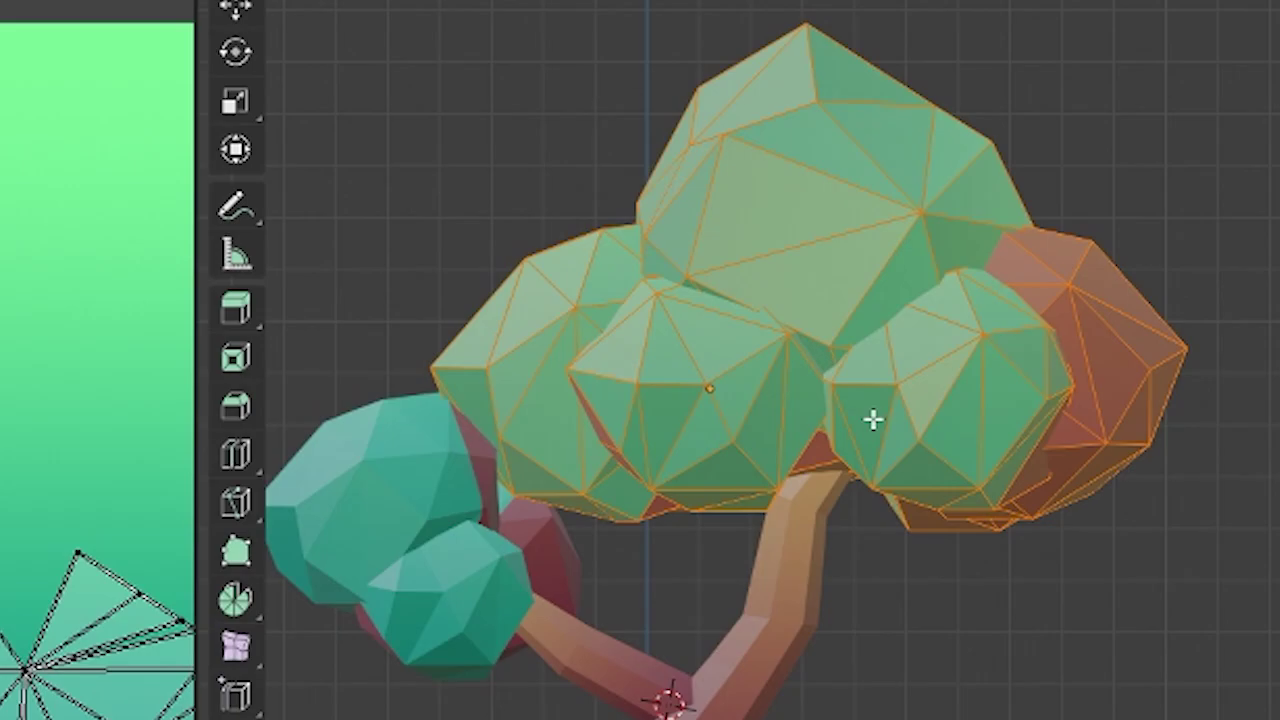
{"action": "key", "text": "u"}
{"action": "left_click", "coordinate": [840, 319]}
Select all the large foliage cluster's UVs and move them onto the green gradient.
{"action": "scroll", "coordinate": [369, 341], "scroll_direction": "down", "scroll_amount": 1}
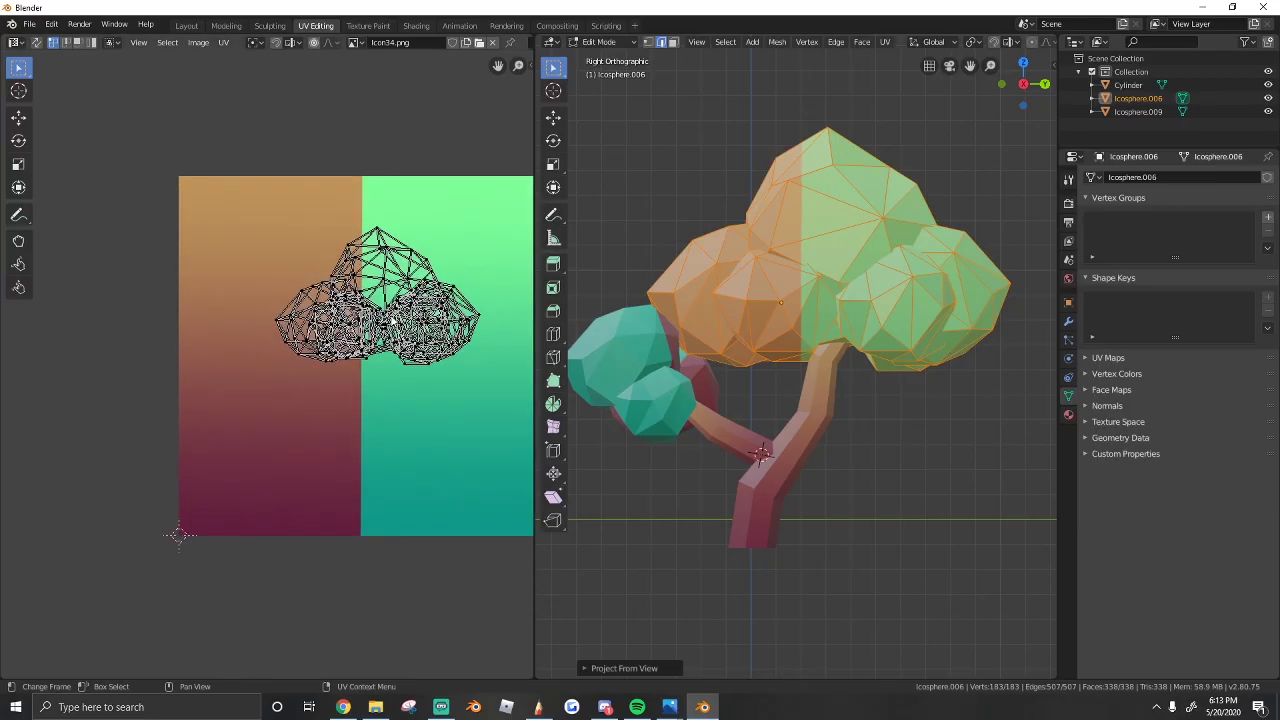
{"action": "middle_click_drag", "start_coordinate": [393, 323], "coordinate": [303, 331]}
{"action": "key", "text": "a"}
{"action": "key", "text": "g"}
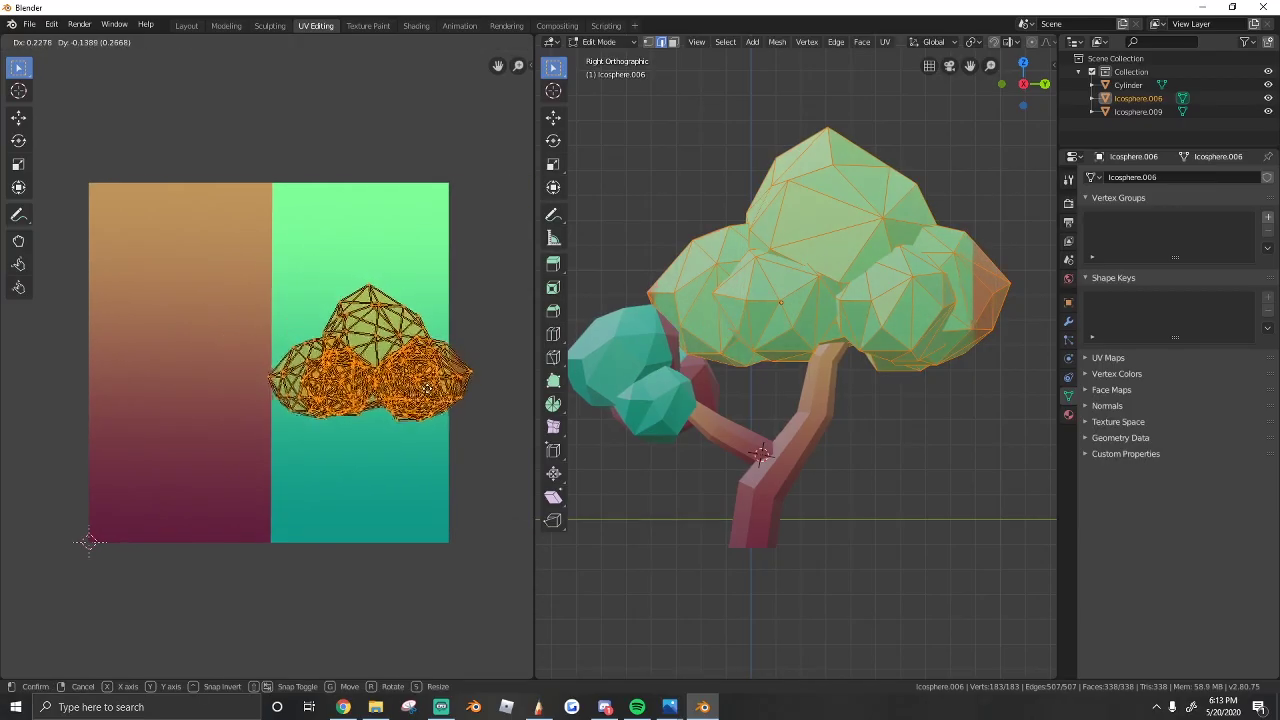
{"action": "left_click", "coordinate": [466, 400]}
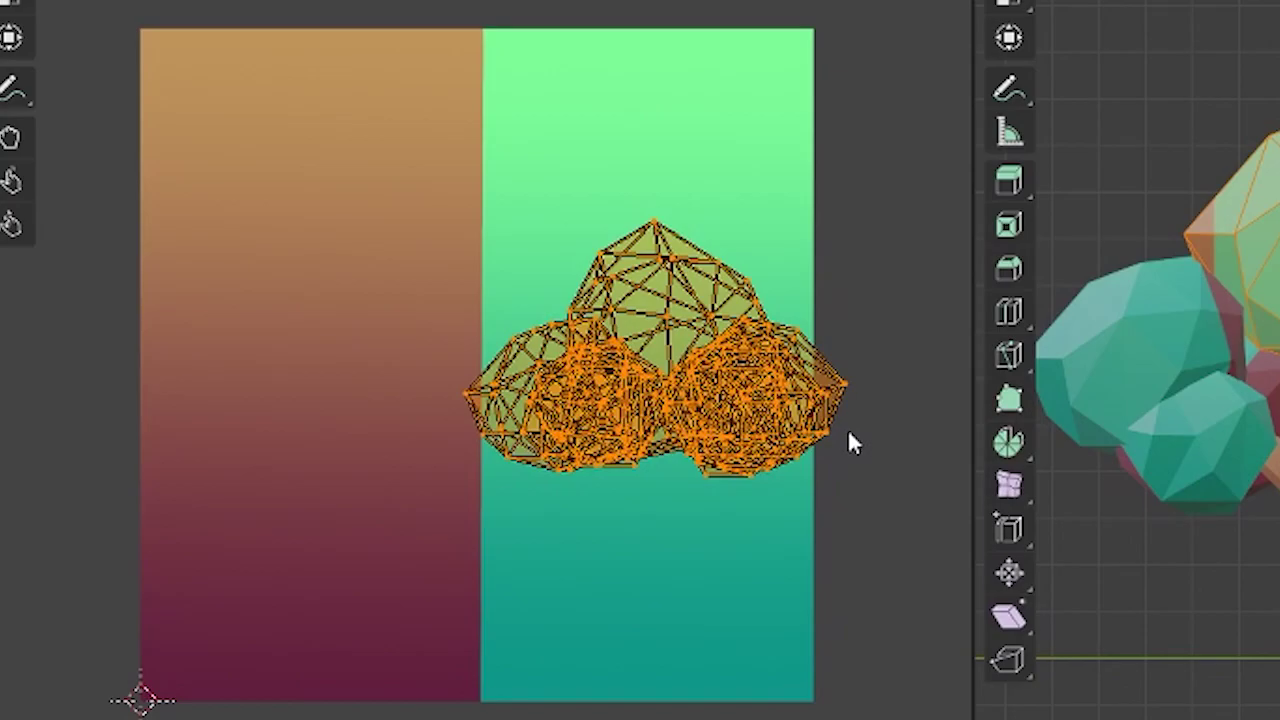
Narrow the large foliage UVs along X to fit inside the green gradient, stretch them along Y over its height, and leave Edit Mode.
{"action": "key", "text": "s"}
{"action": "key", "text": "x"}
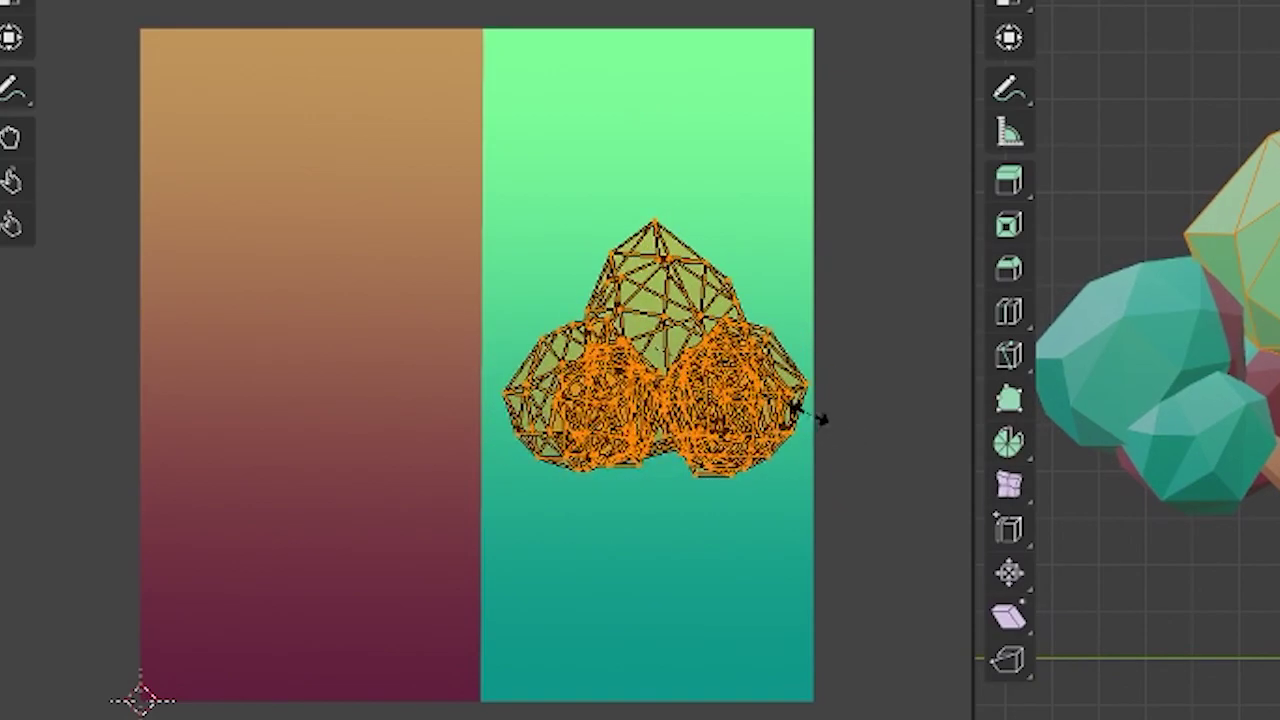
{"action": "key", "text": "s"}
{"action": "key", "text": "y"}
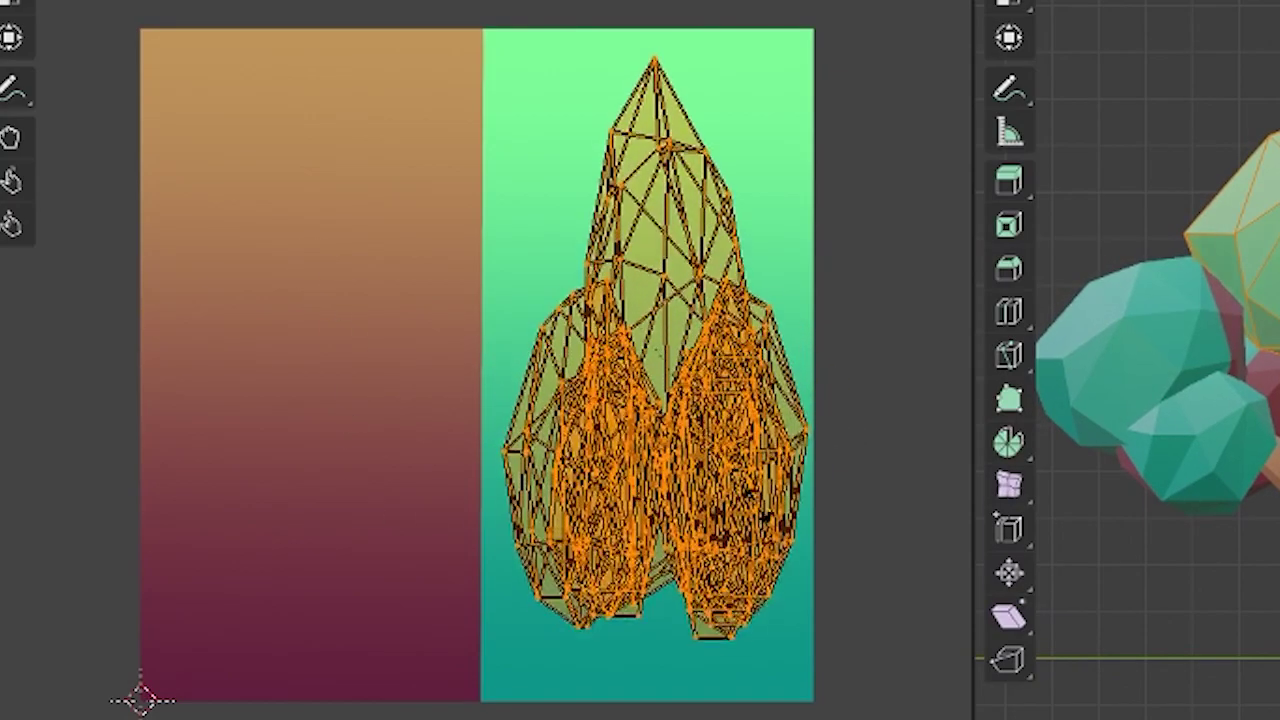
{"action": "left_click", "coordinate": [768, 493]}
{"action": "key", "text": "g"}
{"action": "left_click", "coordinate": [768, 481]}
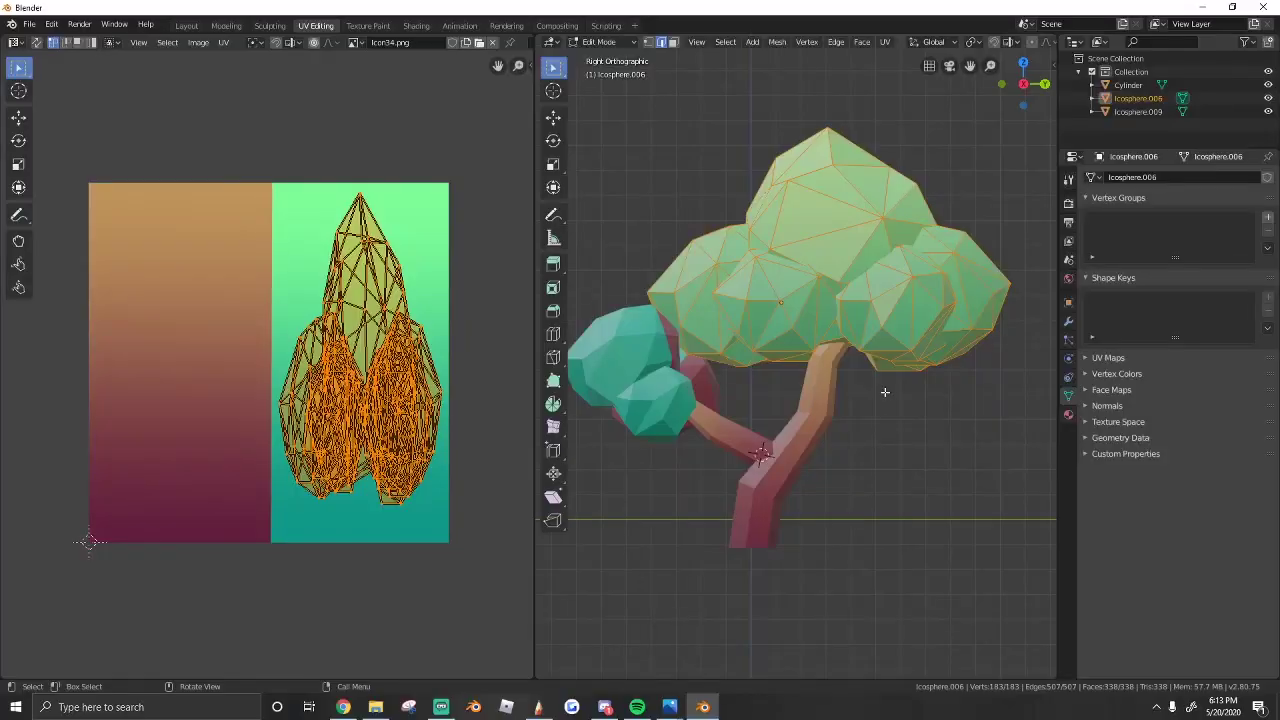
{"action": "key", "text": "Tab"}
Enter Edit Mode on the small foliage cluster and UV-map all its faces with Project From View.
{"action": "left_click", "coordinate": [613, 403]}
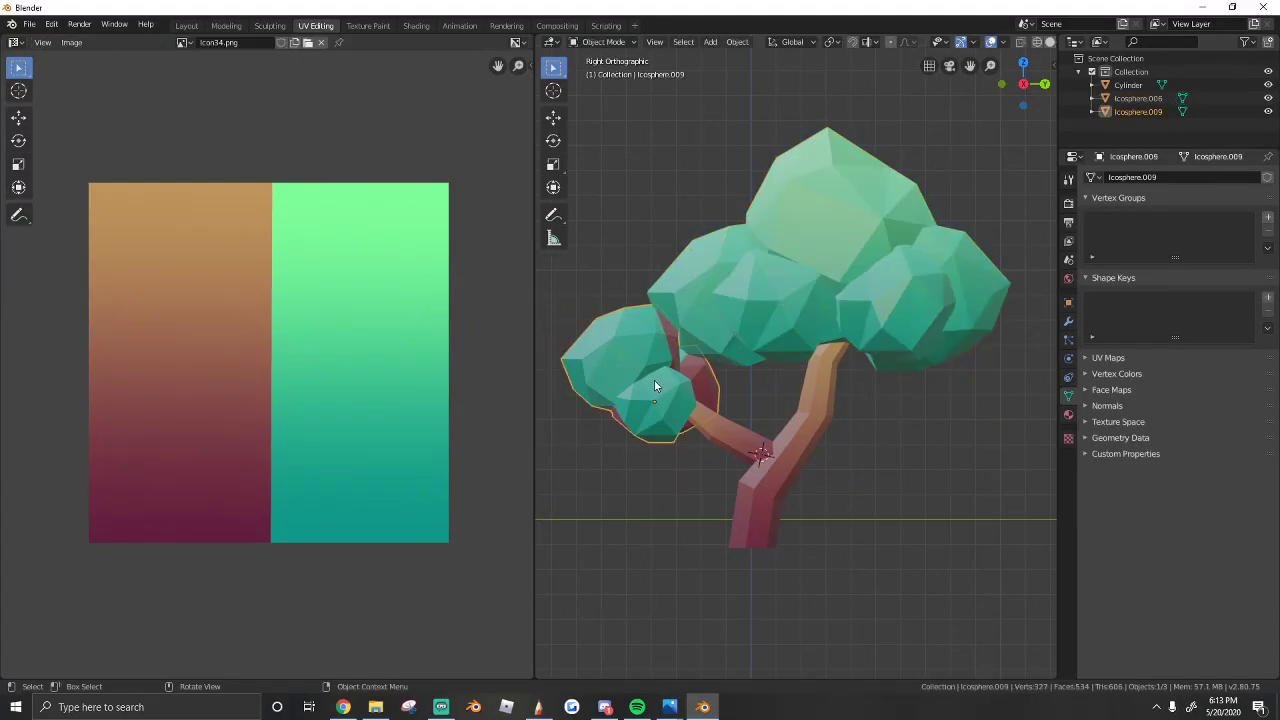
{"action": "key", "text": "Tab"}
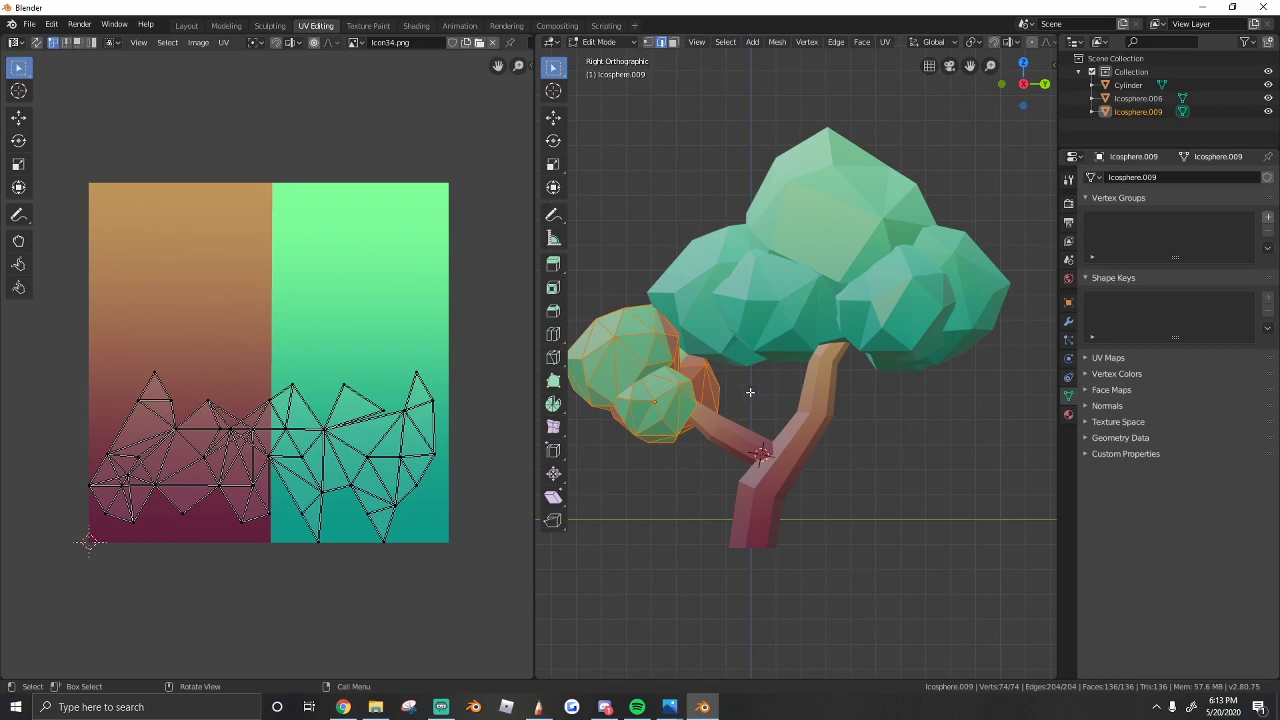
{"action": "key", "text": "u"}
{"action": "left_click", "coordinate": [743, 397]}
Move the small foliage cluster's UVs onto the green gradient, stretch them along Y to span its height, and return to Object Mode.
{"action": "key", "text": "a"}
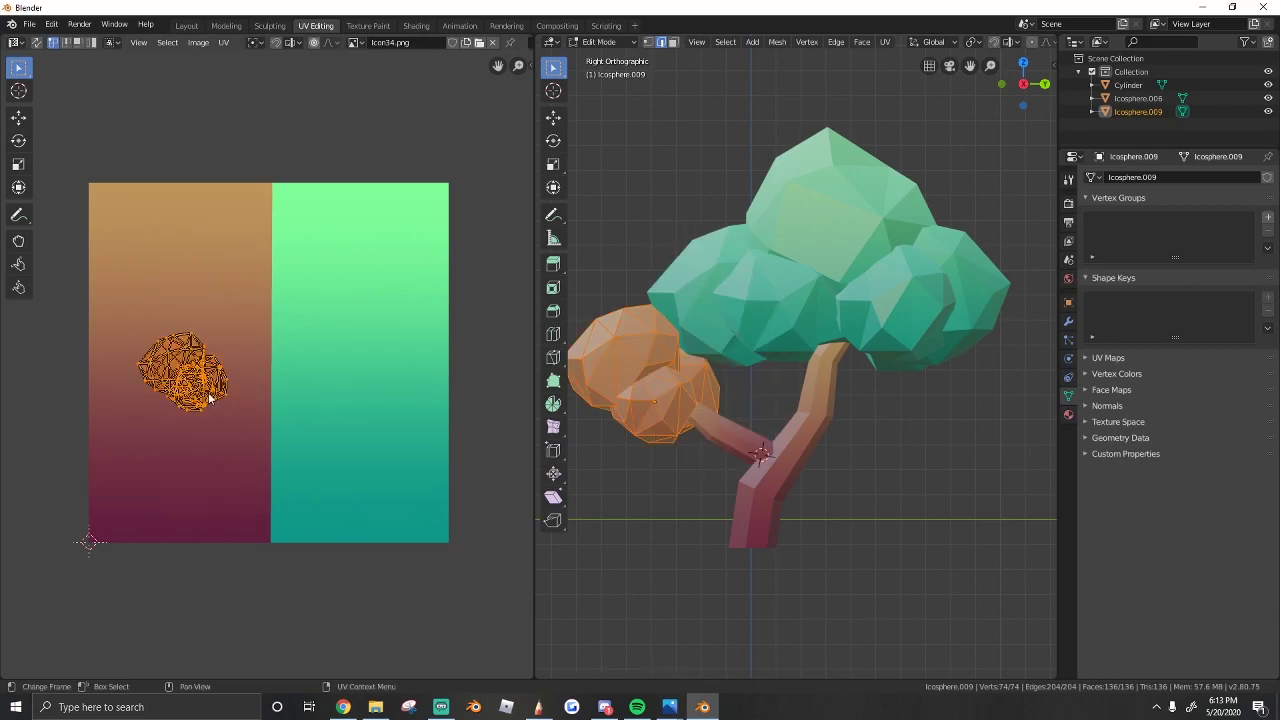
{"action": "key", "text": "g"}
{"action": "left_click", "coordinate": [402, 397]}
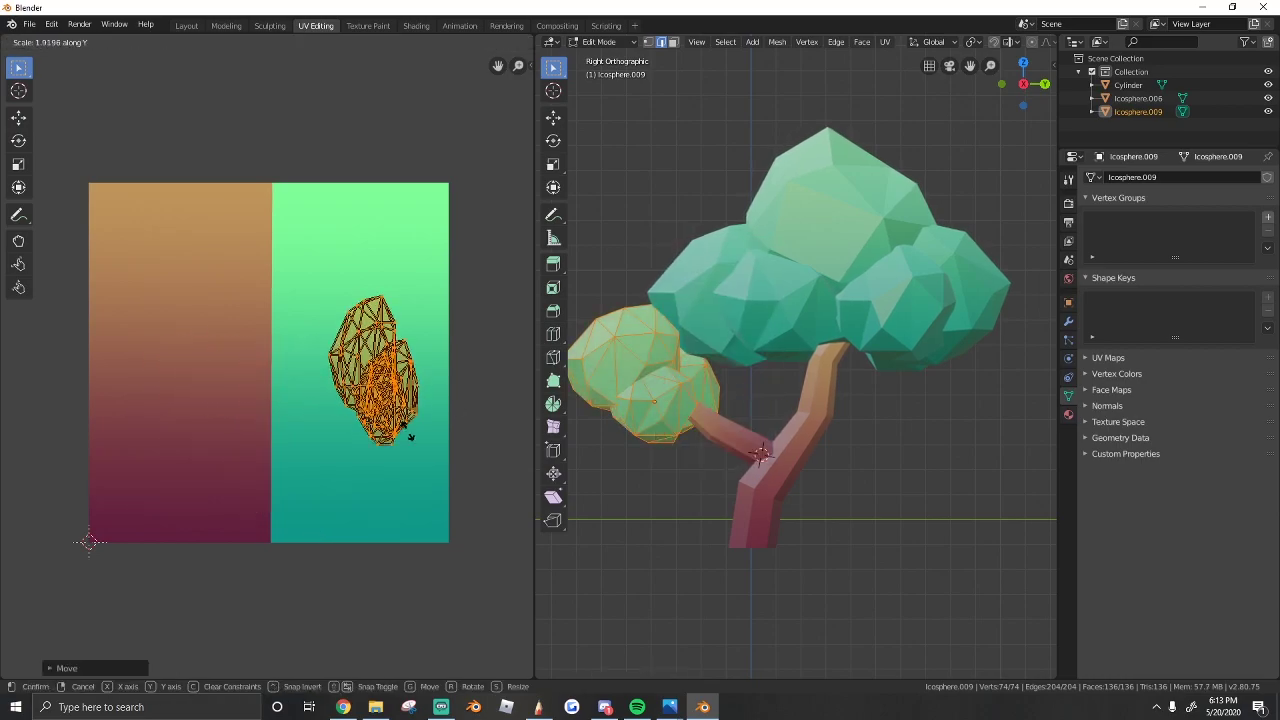
{"action": "left_click", "coordinate": [422, 505]}
{"action": "key", "text": "s"}
{"action": "key", "text": "y"}
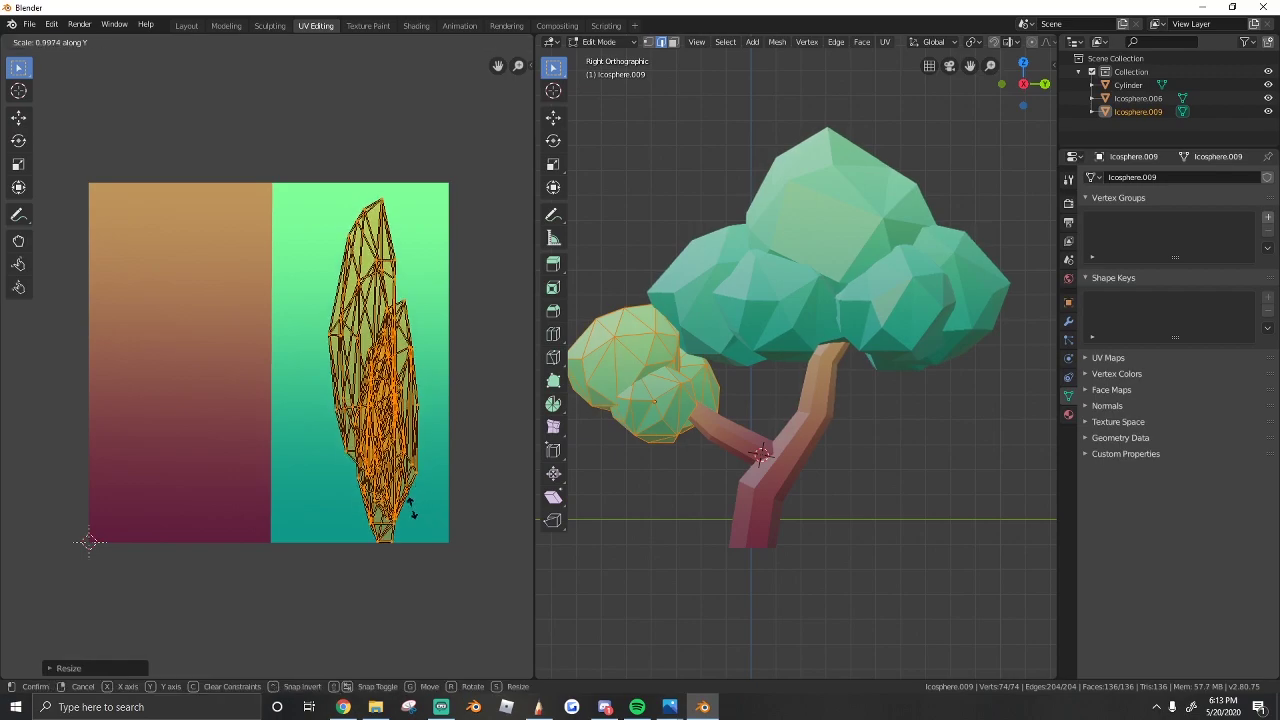
{"action": "left_click", "coordinate": [413, 507]}
{"action": "key", "text": "Tab"}
Select both foliage clusters plus the trunk as the active object, and join them into one object.
{"action": "middle_click_drag", "start_coordinate": [733, 416], "coordinate": [608, 337]}
{"action": "left_click", "coordinate": [806, 339], "text": "shift"}
{"action": "left_click", "coordinate": [777, 420], "text": "shift"}
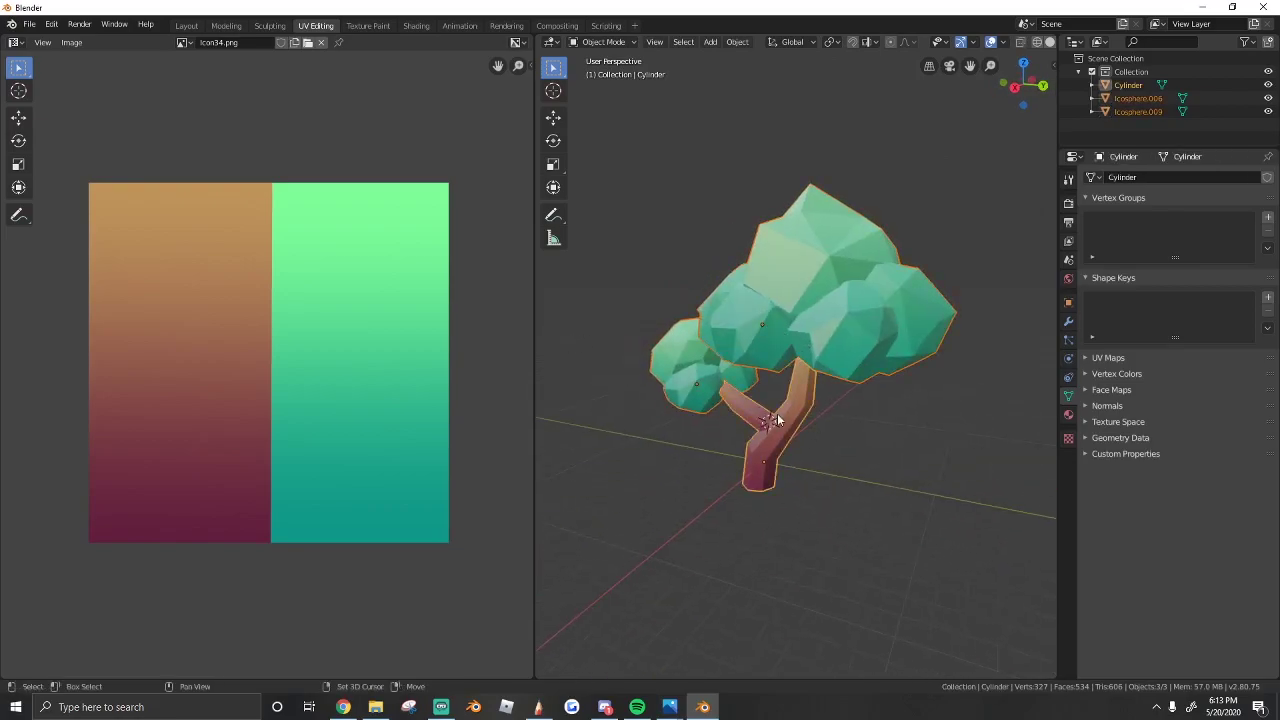
{"action": "key", "text": "ctrl+j"}
Inspect the joined tree from all sides to check the gradient colouring on the foliage and trunk.
{"action": "middle_click_drag", "start_coordinate": [768, 413], "coordinate": [745, 355]}
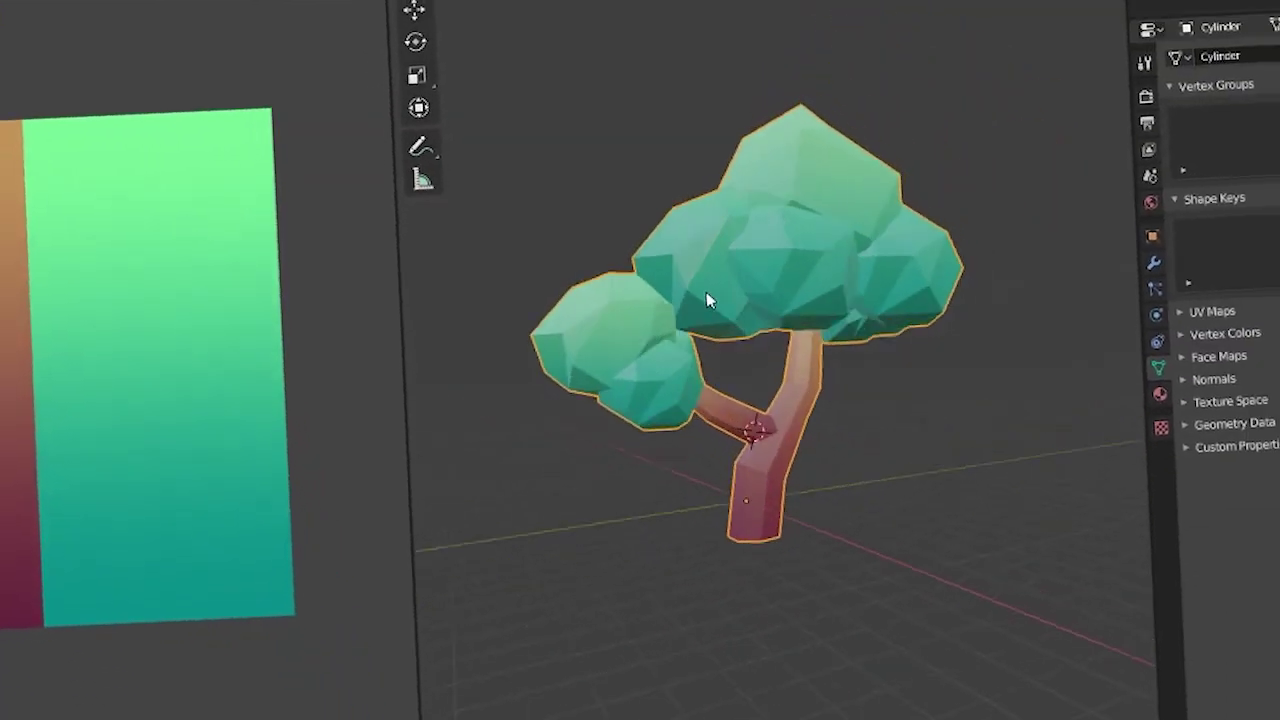
{"action": "middle_click_drag", "start_coordinate": [706, 292], "coordinate": [737, 367]}
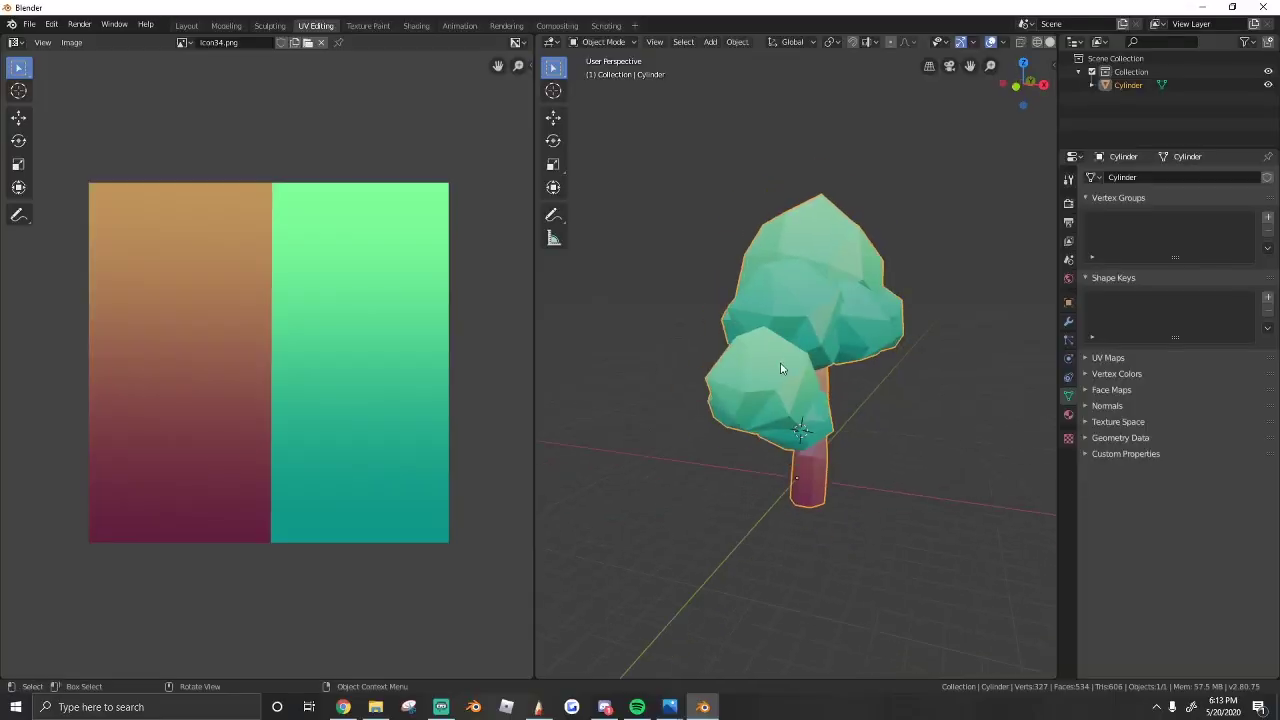
{"action": "middle_click_drag", "start_coordinate": [783, 366], "coordinate": [831, 361]}
{"action": "scroll", "coordinate": [731, 361], "scroll_direction": "up", "scroll_amount": 3}
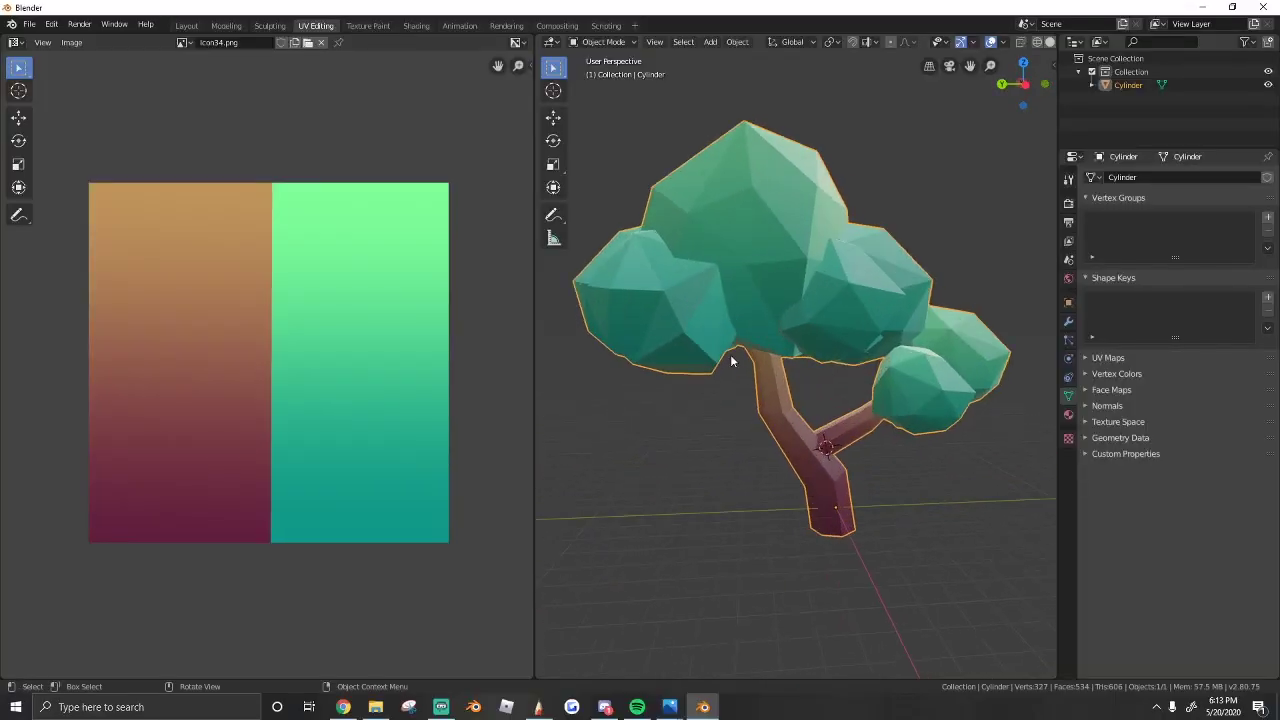
{"action": "middle_click_drag", "start_coordinate": [731, 361], "coordinate": [543, 366]}
{"action": "scroll", "coordinate": [522, 372], "scroll_direction": "down", "scroll_amount": 2}
{"action": "scroll", "coordinate": [848, 435], "scroll_direction": "down", "scroll_amount": 1}
{"action": "middle_click_drag", "start_coordinate": [852, 436], "coordinate": [737, 449]}
{"action": "scroll", "coordinate": [871, 425], "scroll_direction": "down", "scroll_amount": 2}
{"action": "scroll", "coordinate": [867, 414], "scroll_direction": "up", "scroll_amount": 4}
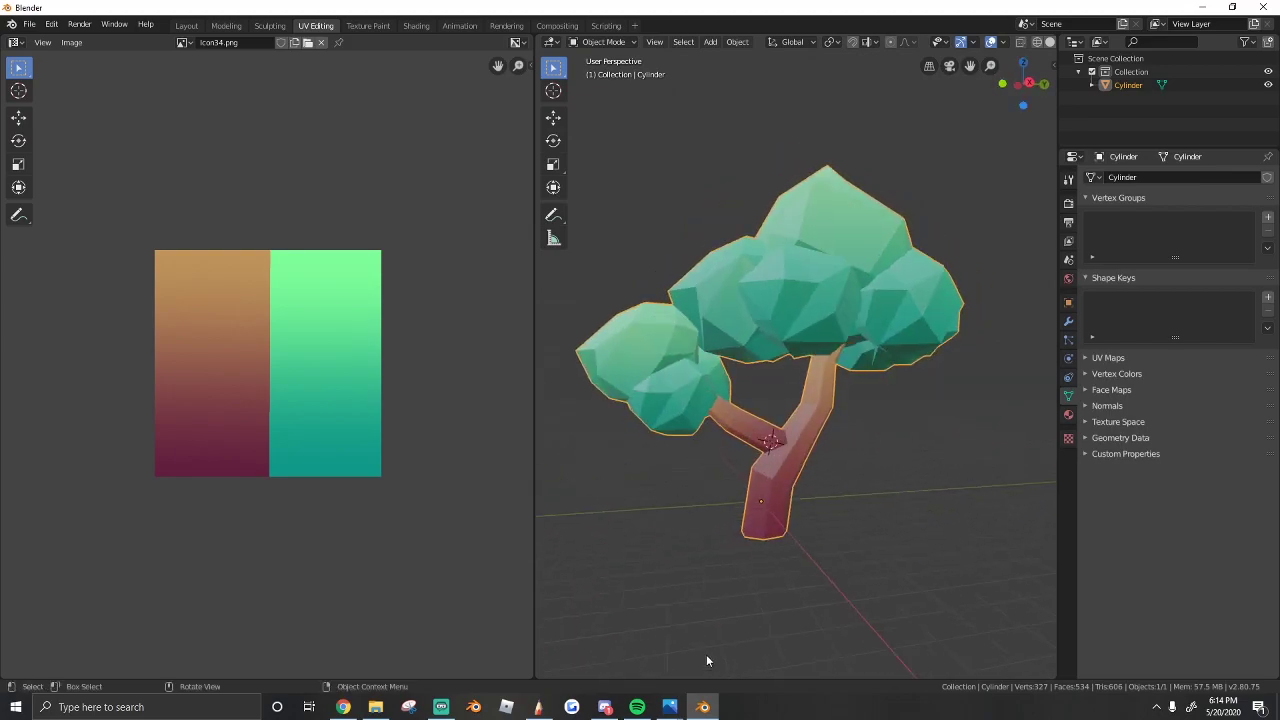